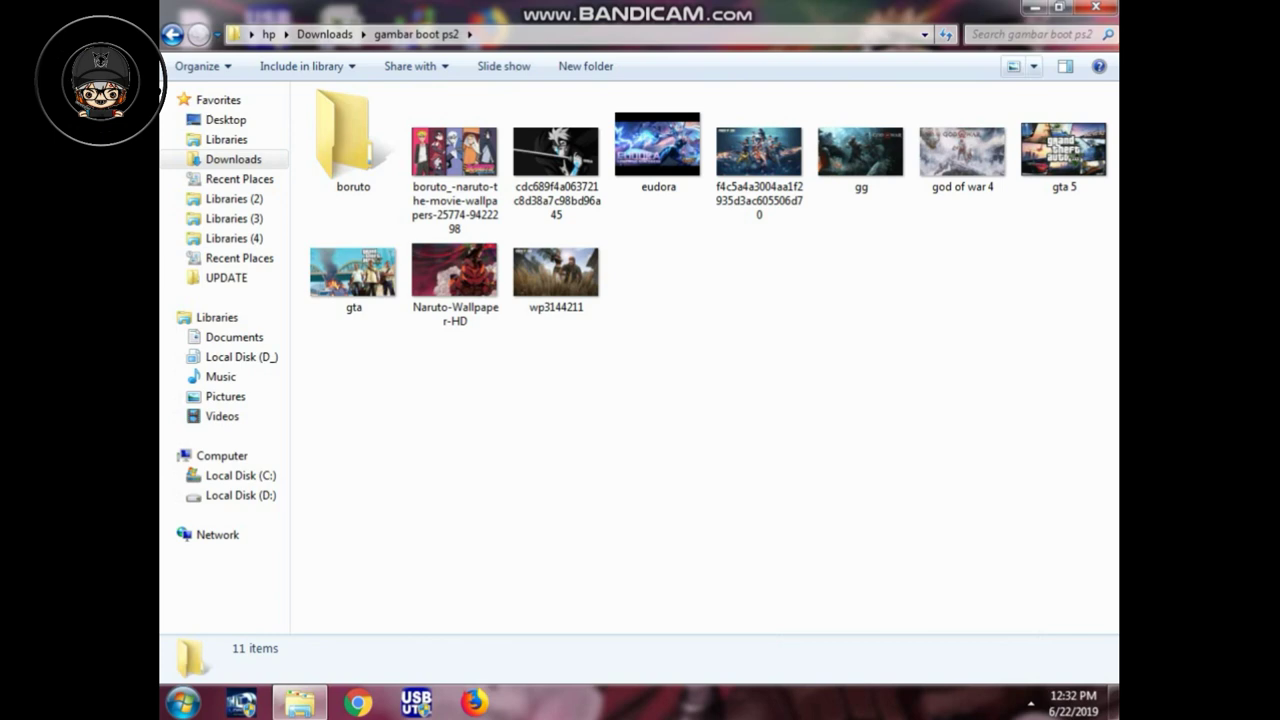
# Step: Switch the folder to Extra Large Icons and delete the boruto folder
pyautogui.click(1033, 66)
pyautogui.click(1060, 27)
pyautogui.click(431, 215)
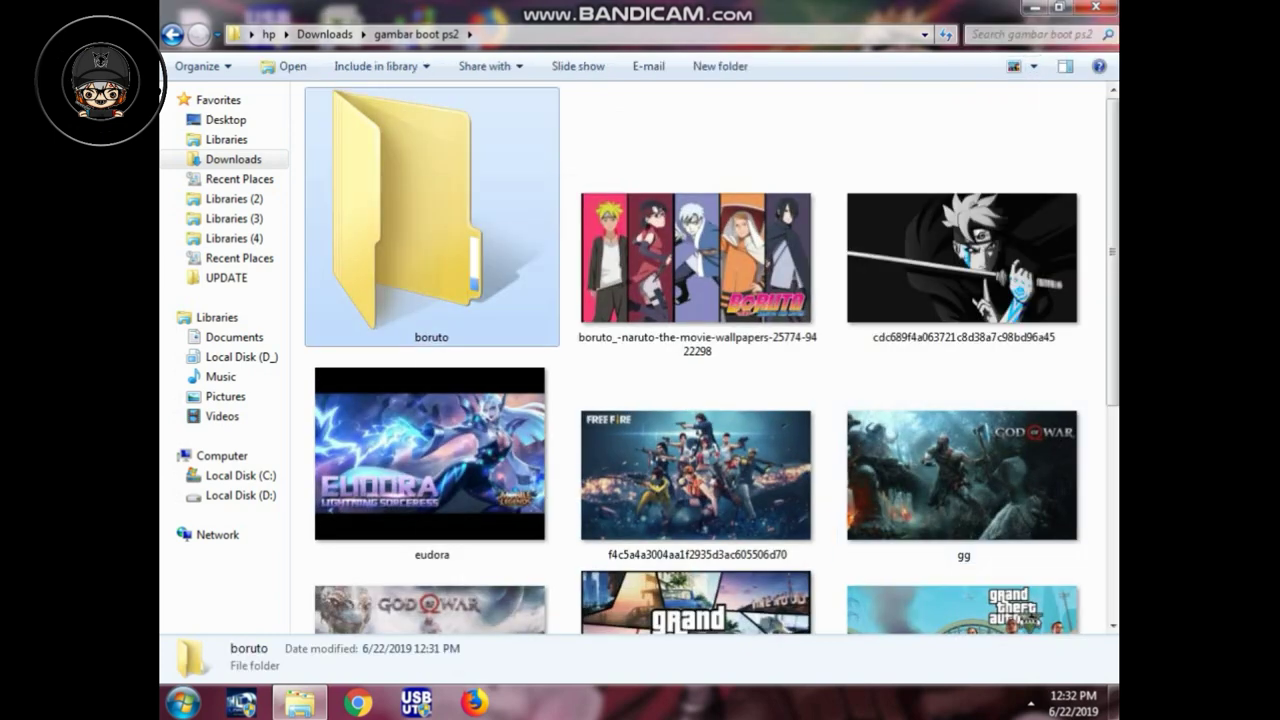
pyautogui.rightClick(419, 176)
pyautogui.click(467, 621)
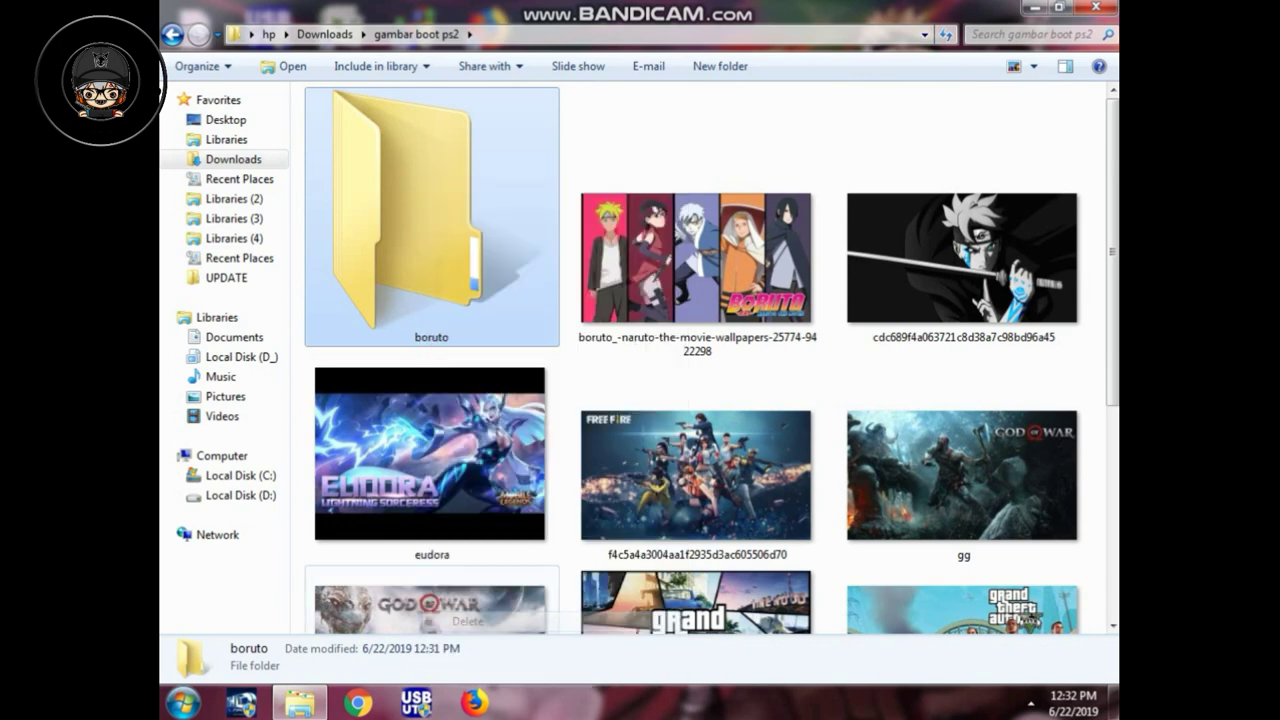
pyautogui.press('Return')
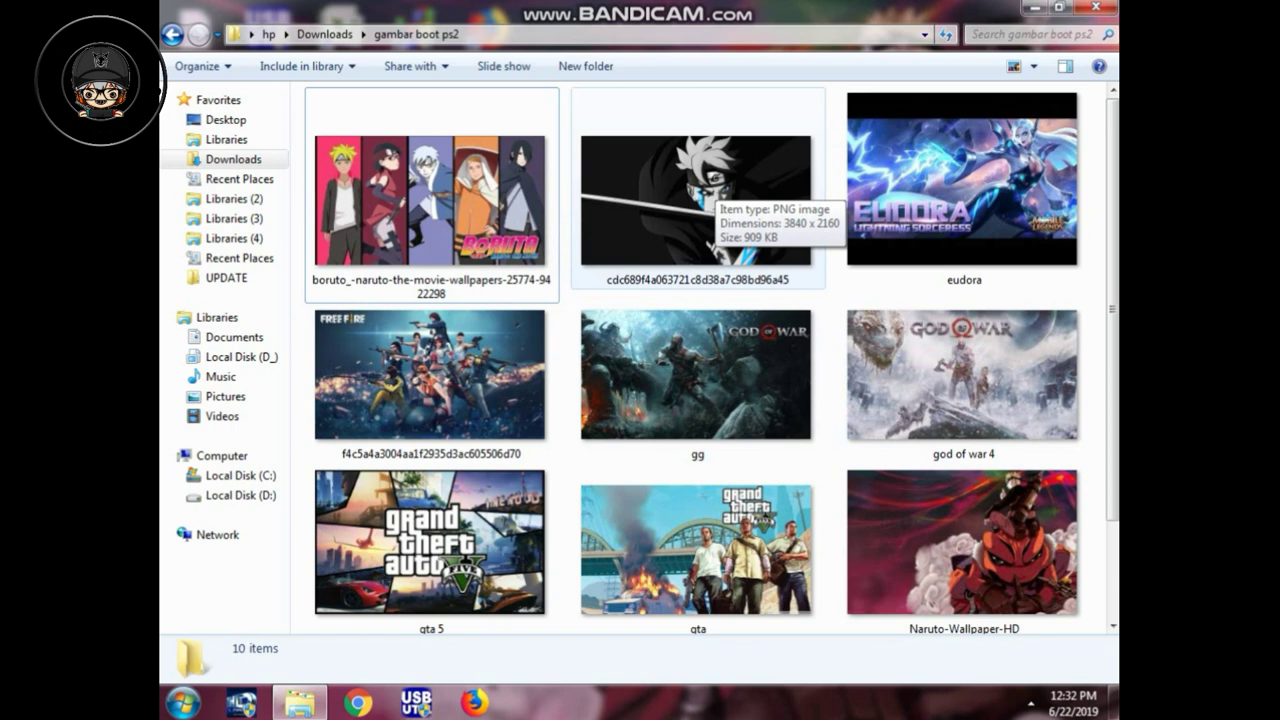
# Step: Open the Boruto movie wallpaper (1920 × 1080) for editing in Paint
pyautogui.click(430, 200)
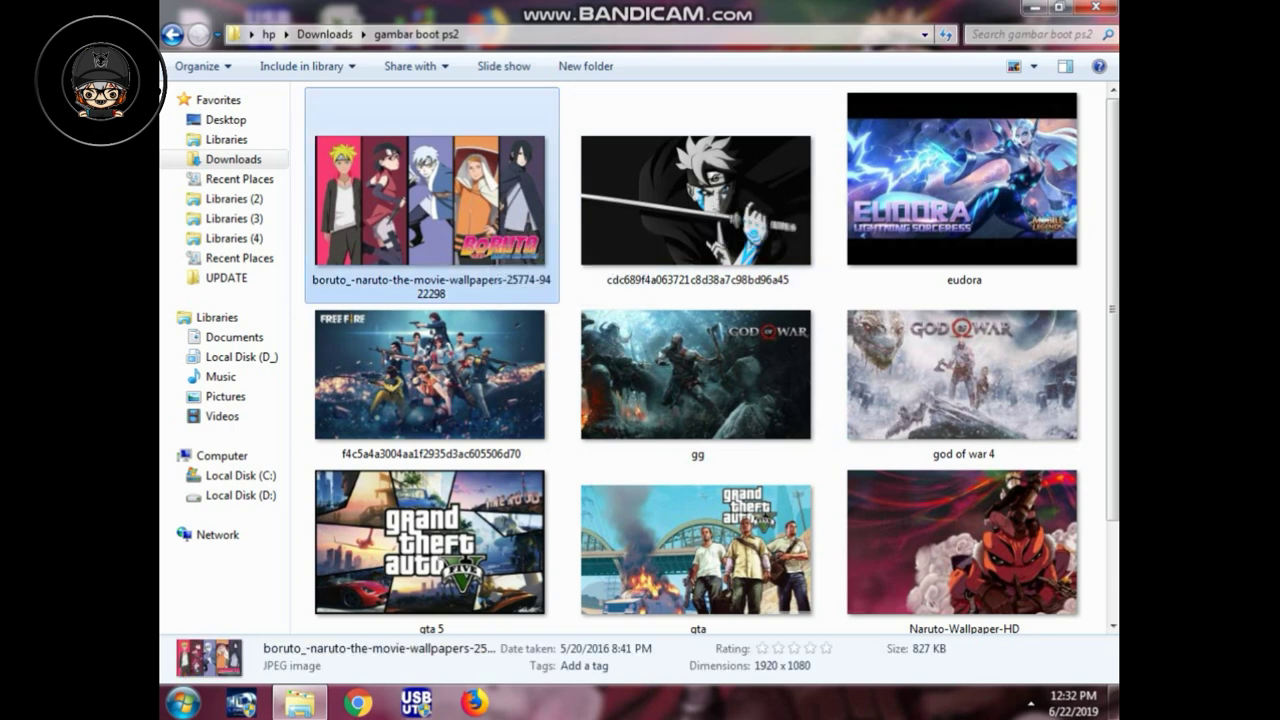
pyautogui.rightClick(490, 158)
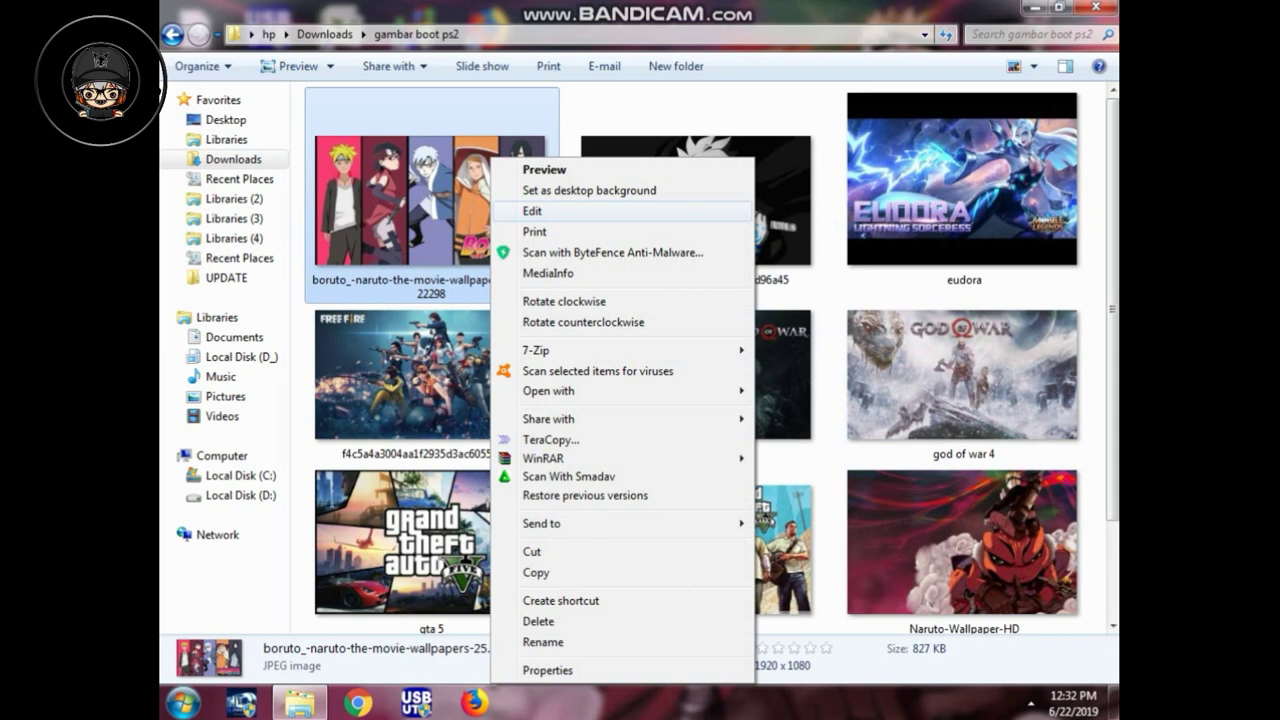
pyautogui.press('Escape')
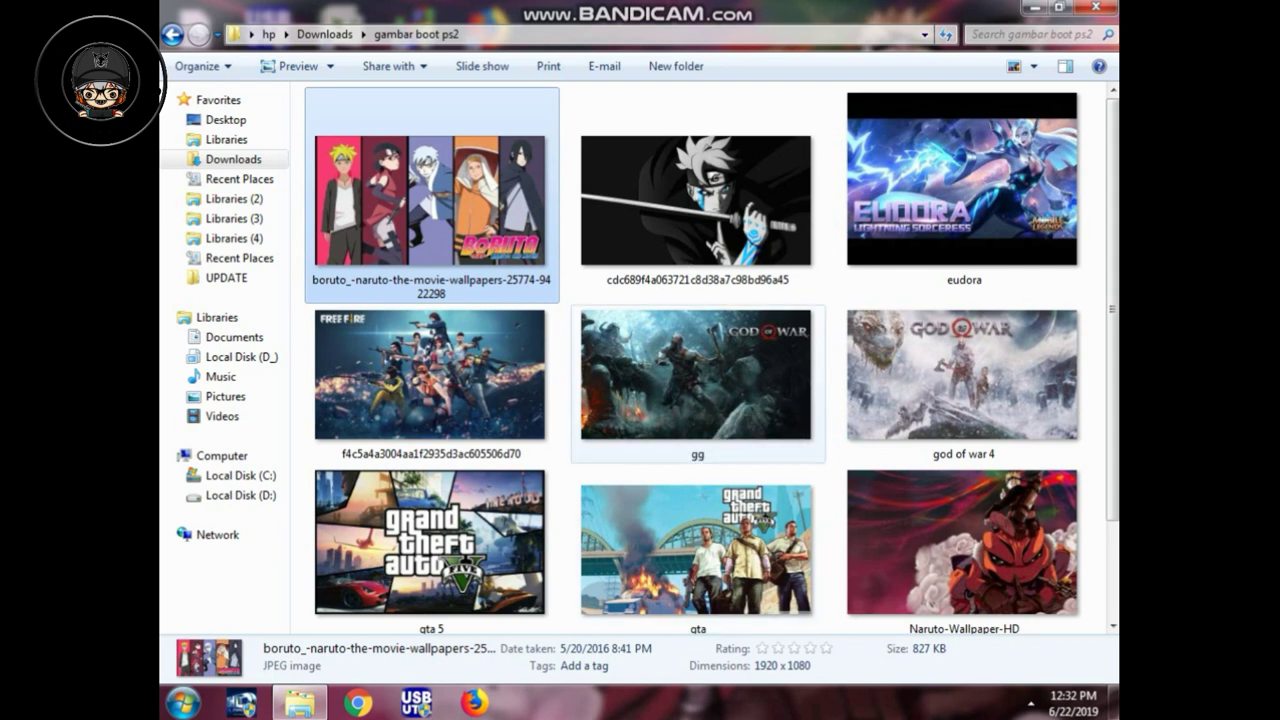
pyautogui.press('Return')
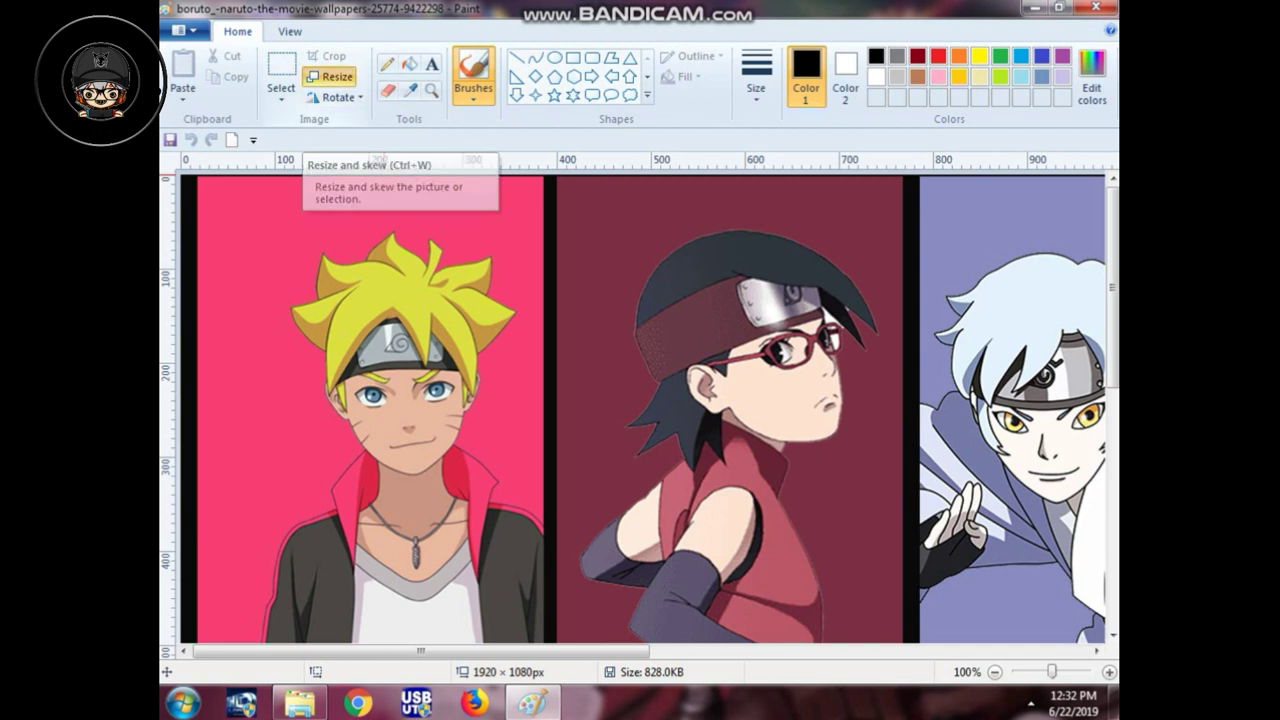
# Step: Resize the wallpaper by pixels to 512 × 448 with Maintain aspect ratio unticked
pyautogui.click(330, 77)
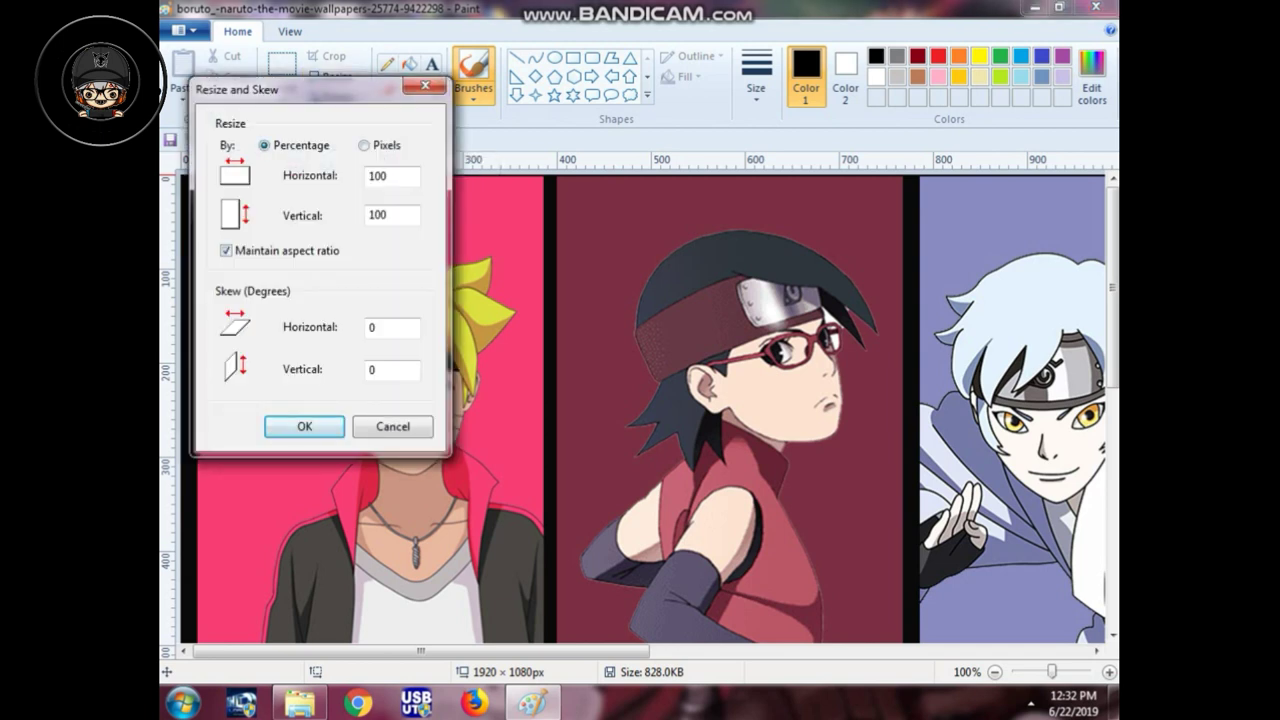
pyautogui.click(364, 145)
pyautogui.click(226, 250)
pyautogui.doubleClick(392, 176)
pyautogui.write('512')
pyautogui.press('Tab')
pyautogui.write('448')
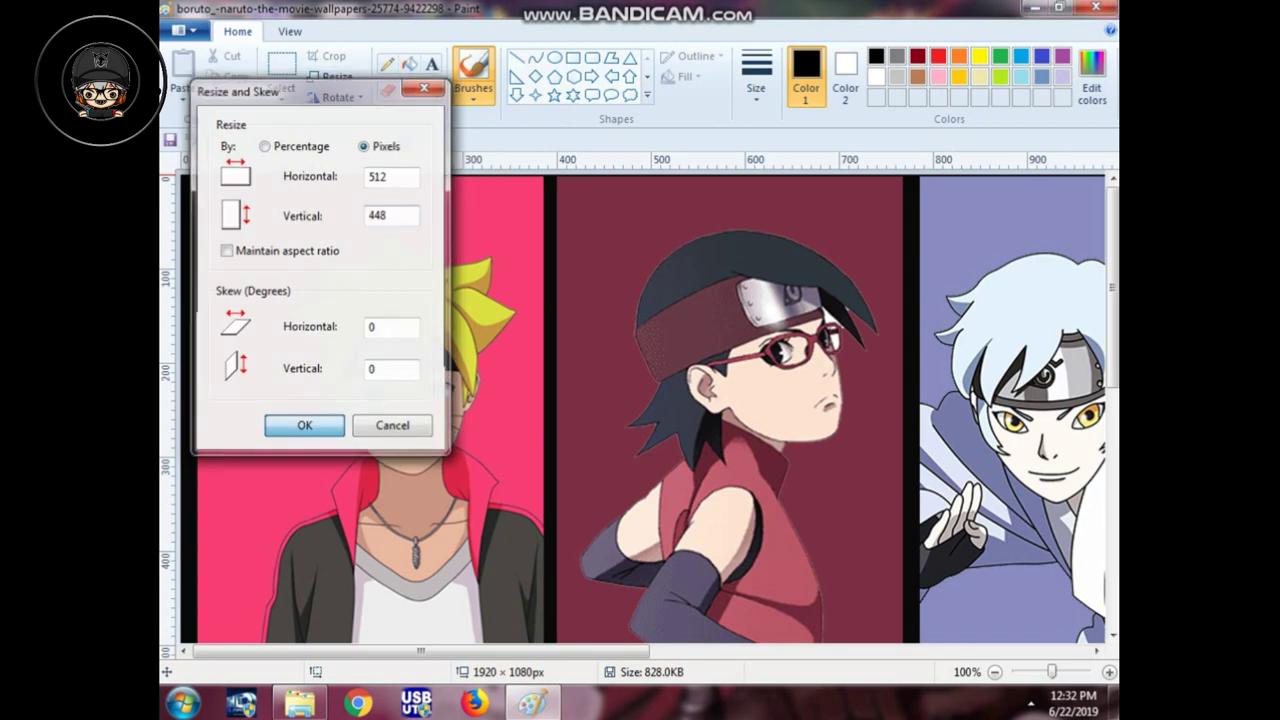
pyautogui.press('Return')
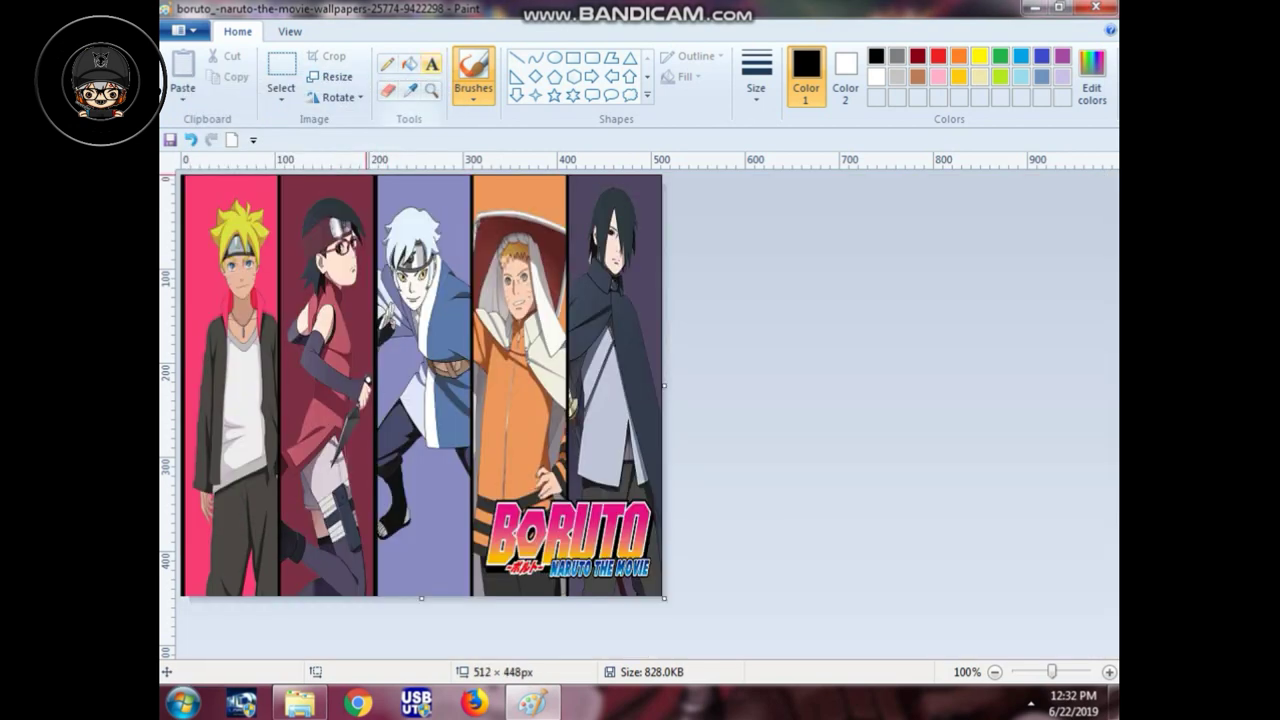
pyautogui.click(431, 64)
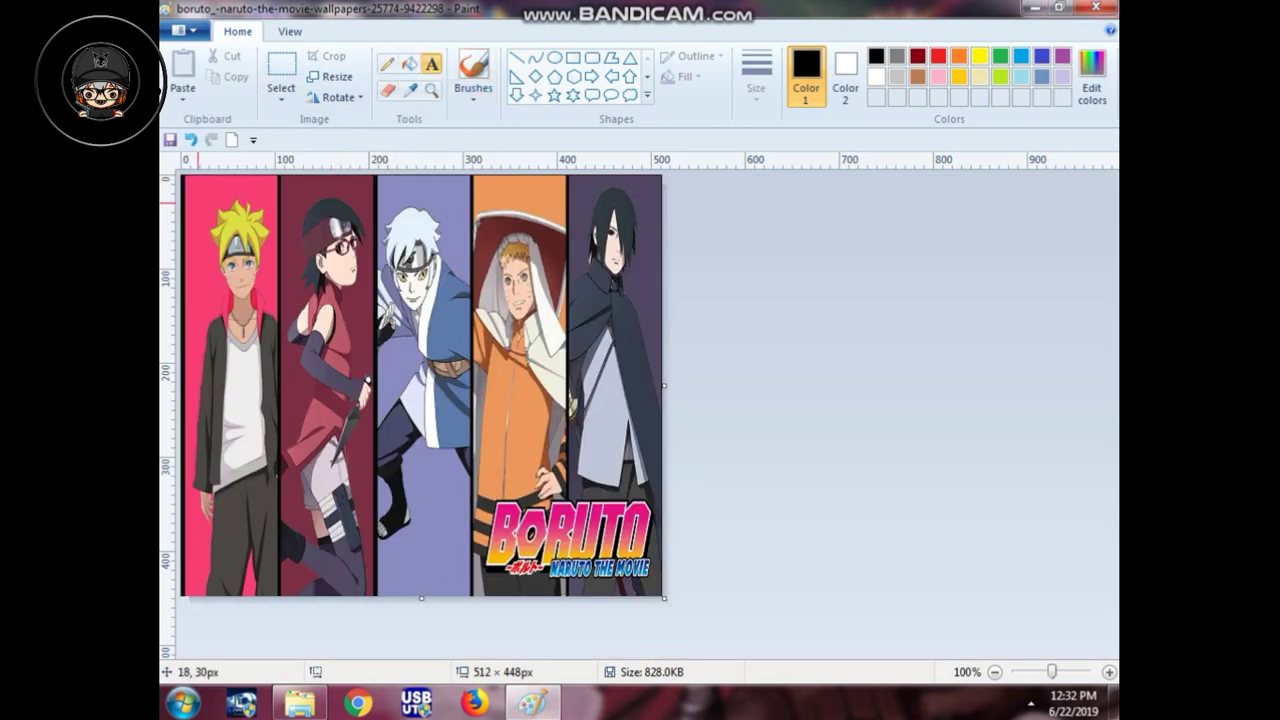
# Step: Draw a text box across the top of the image in yellow Bodoni MT Black
pyautogui.moveTo(201, 204)
pyautogui.mouseDown()
pyautogui.moveTo(389, 228)
pyautogui.moveTo(590, 229)
pyautogui.moveTo(638, 248)
pyautogui.mouseUp()
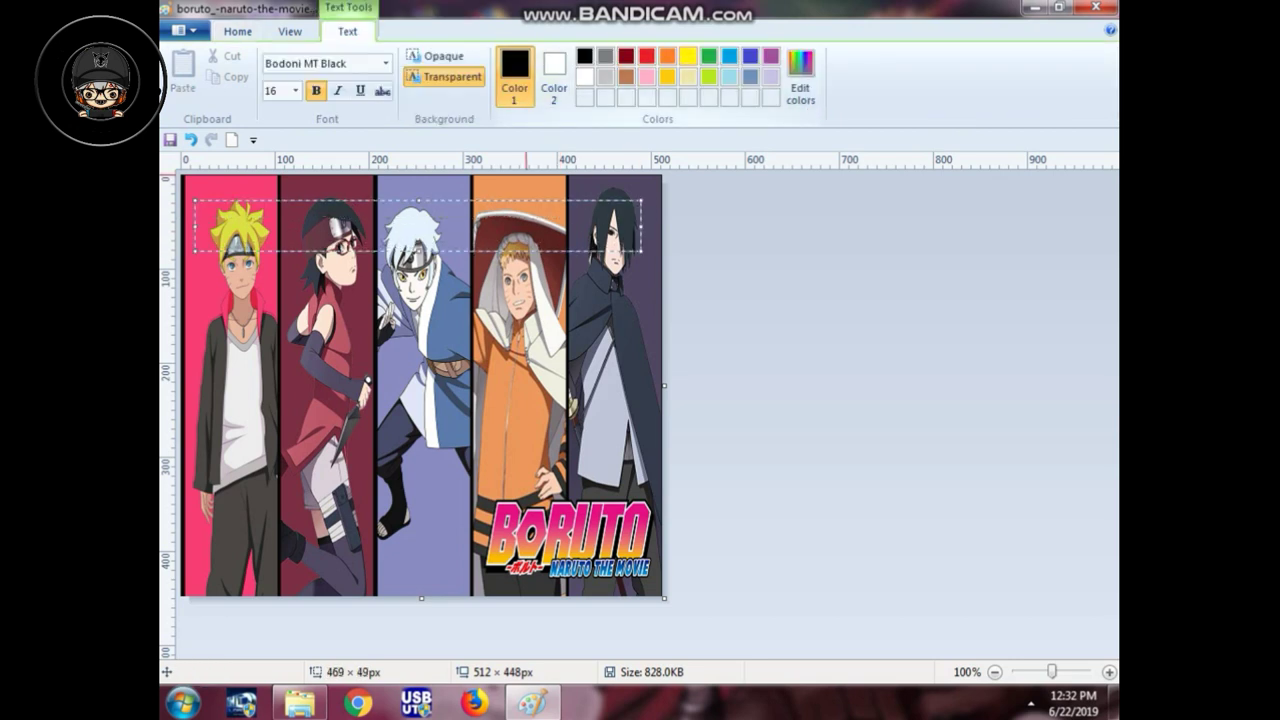
pyautogui.click(688, 55)
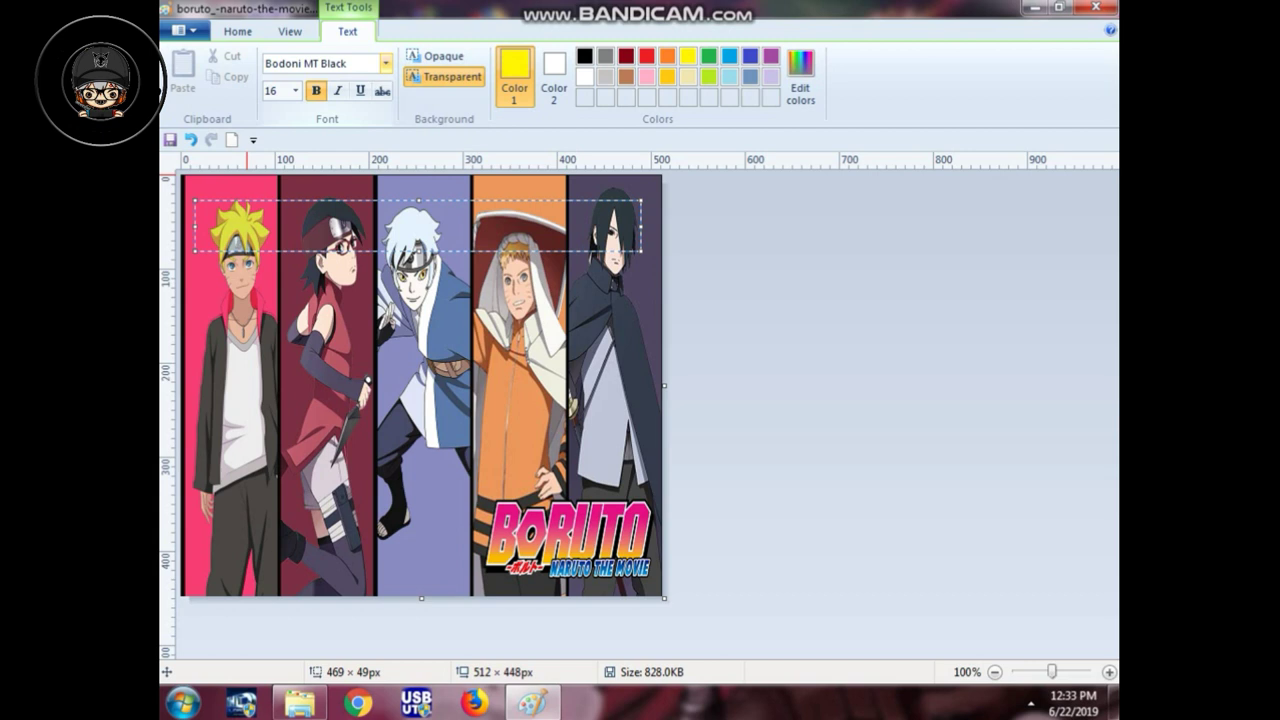
pyautogui.click(385, 63)
pyautogui.click(324, 215)
# Step: Type the caption 'virgo gamestation' at size 20 and select it
pyautogui.write('v')
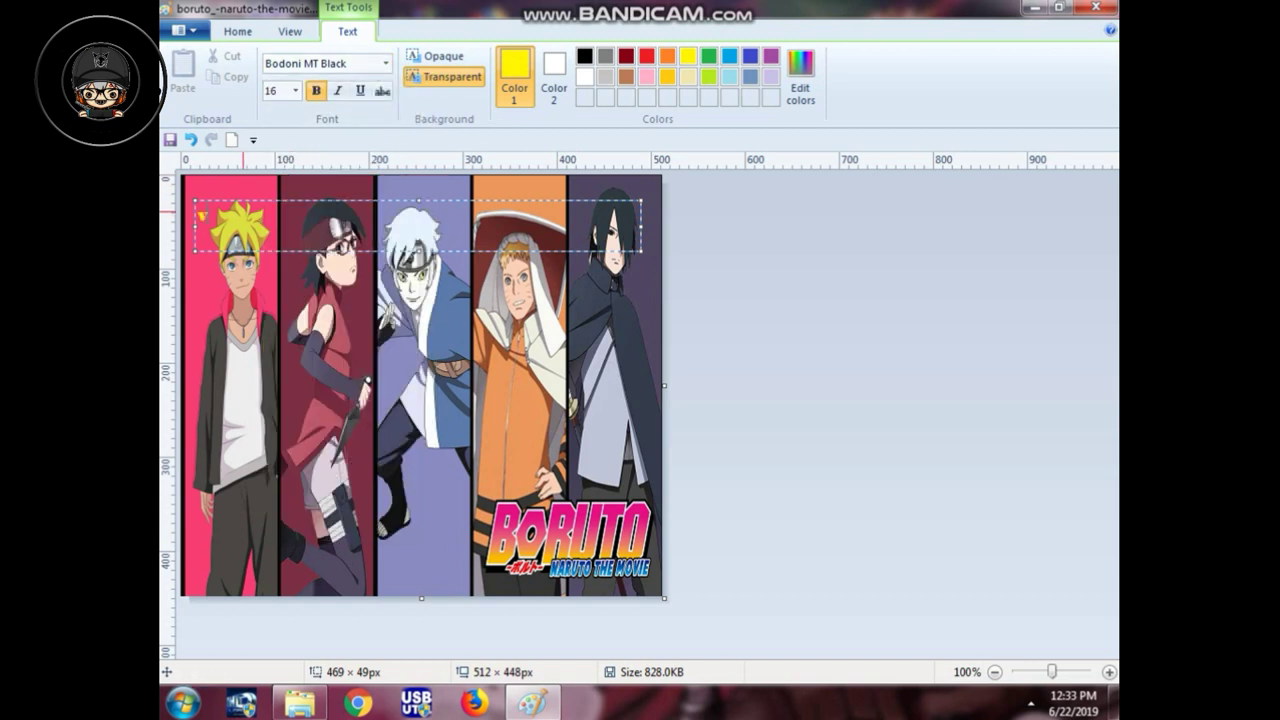
pyautogui.press('BackSpace')
pyautogui.click(295, 90)
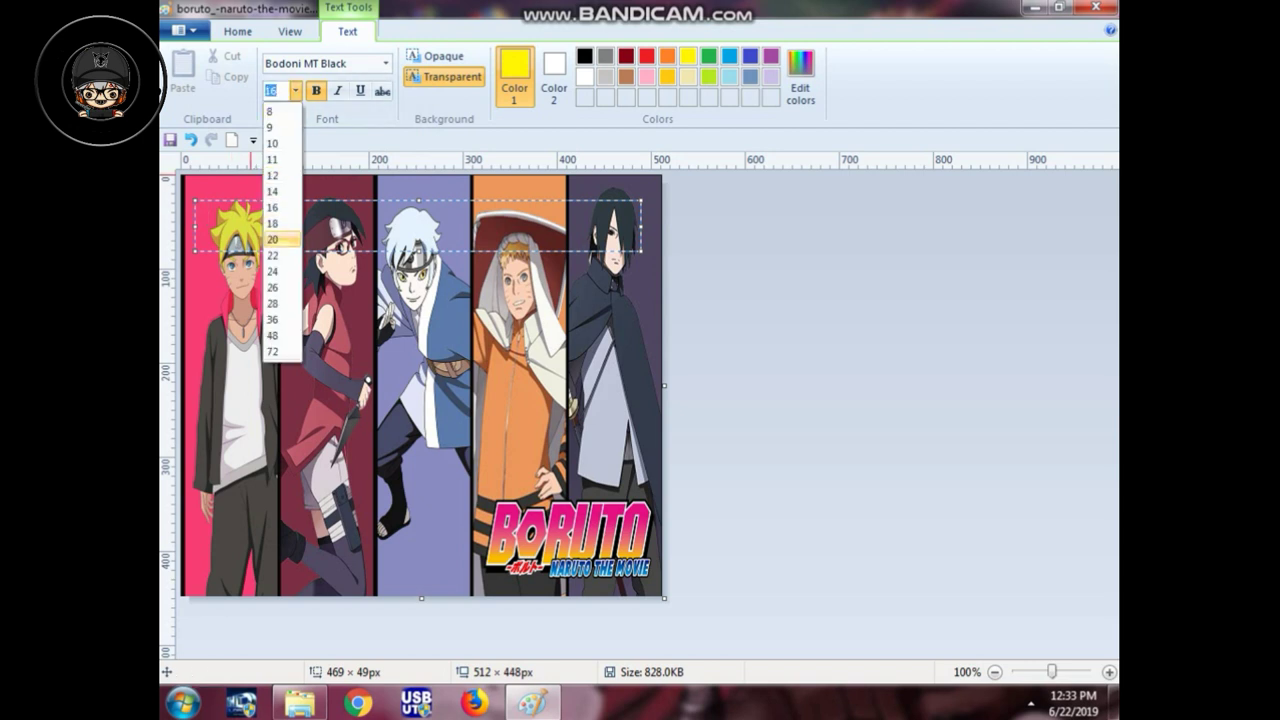
pyautogui.click(282, 240)
pyautogui.write('v')
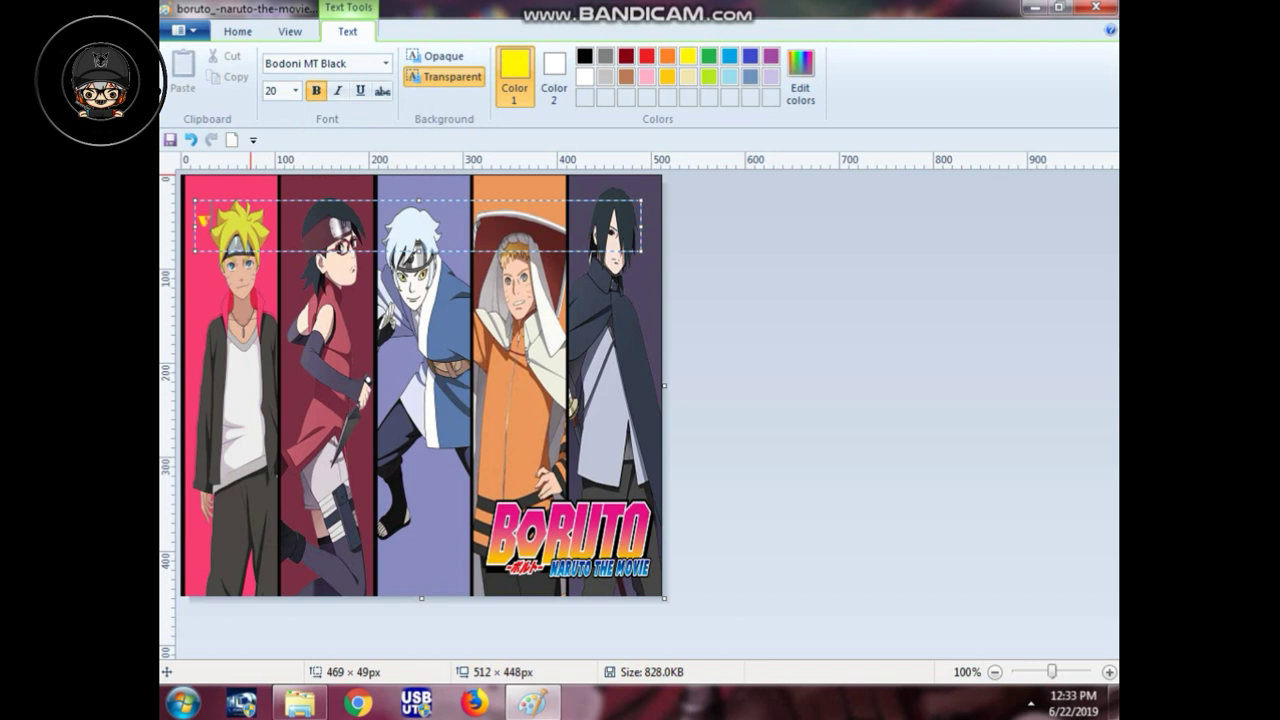
pyautogui.write('ivek gamest')
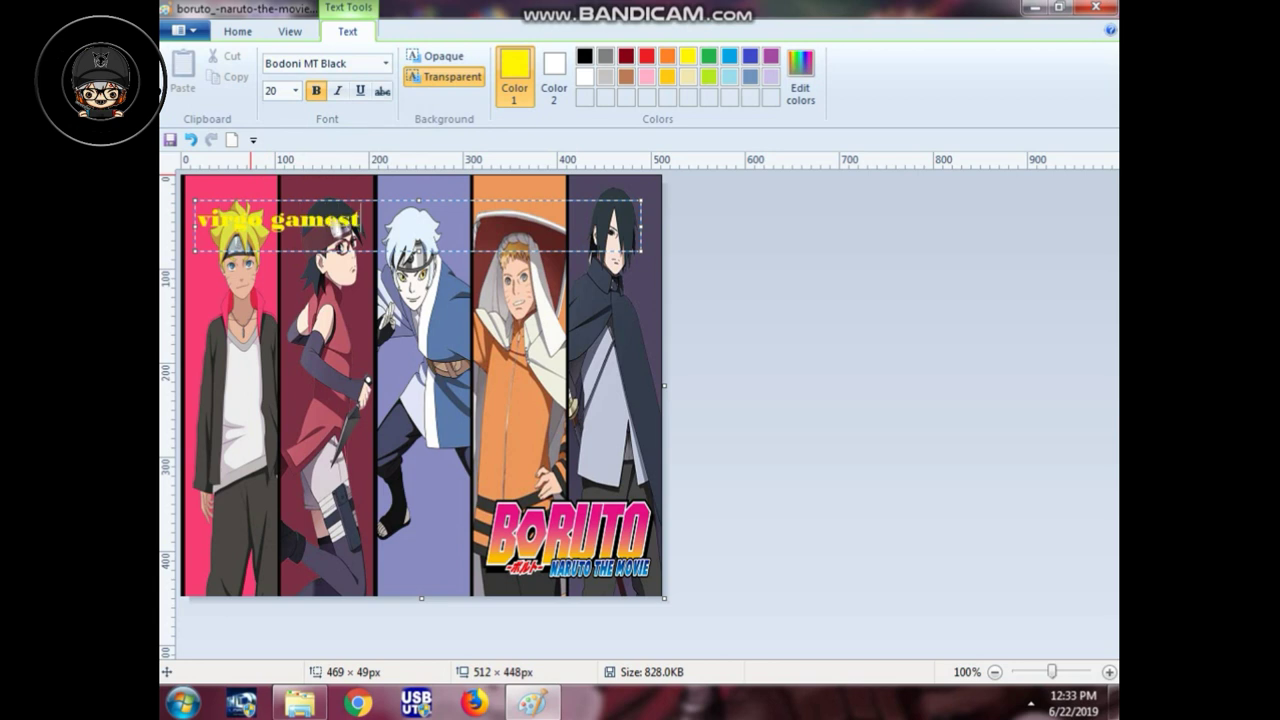
pyautogui.write('ation')
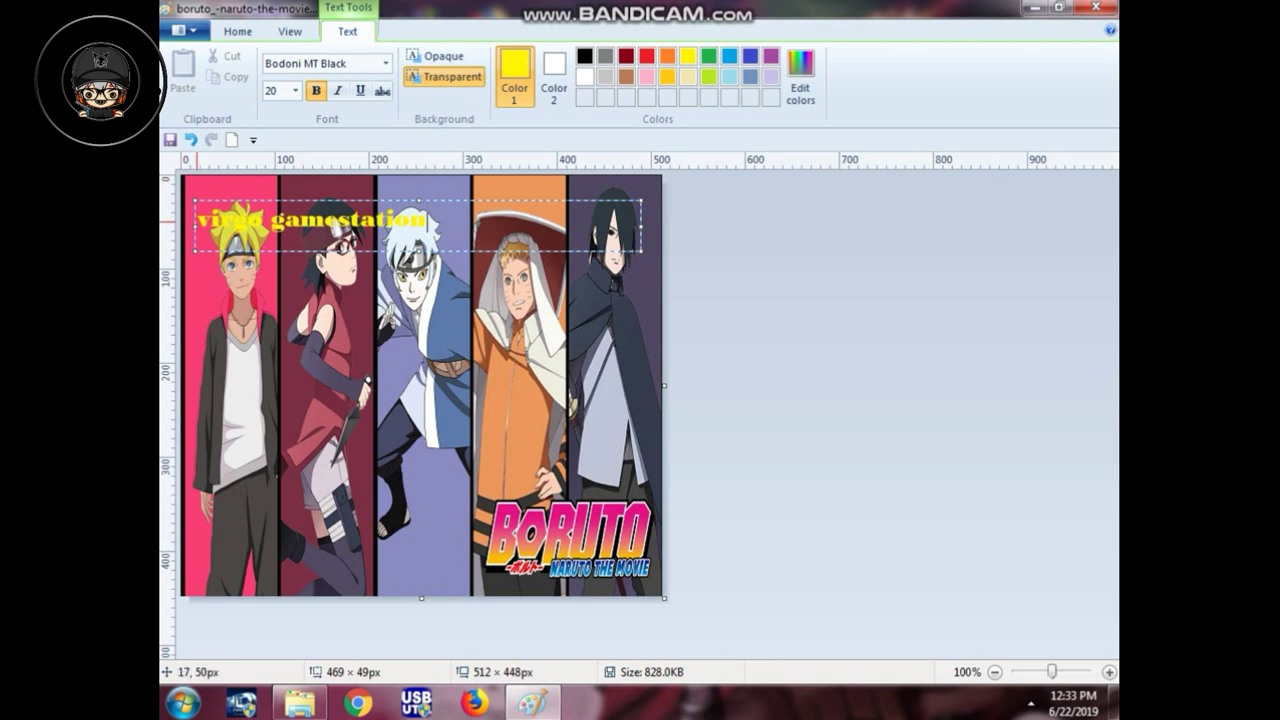
pyautogui.moveTo(199, 220); pyautogui.dragTo(428, 220)
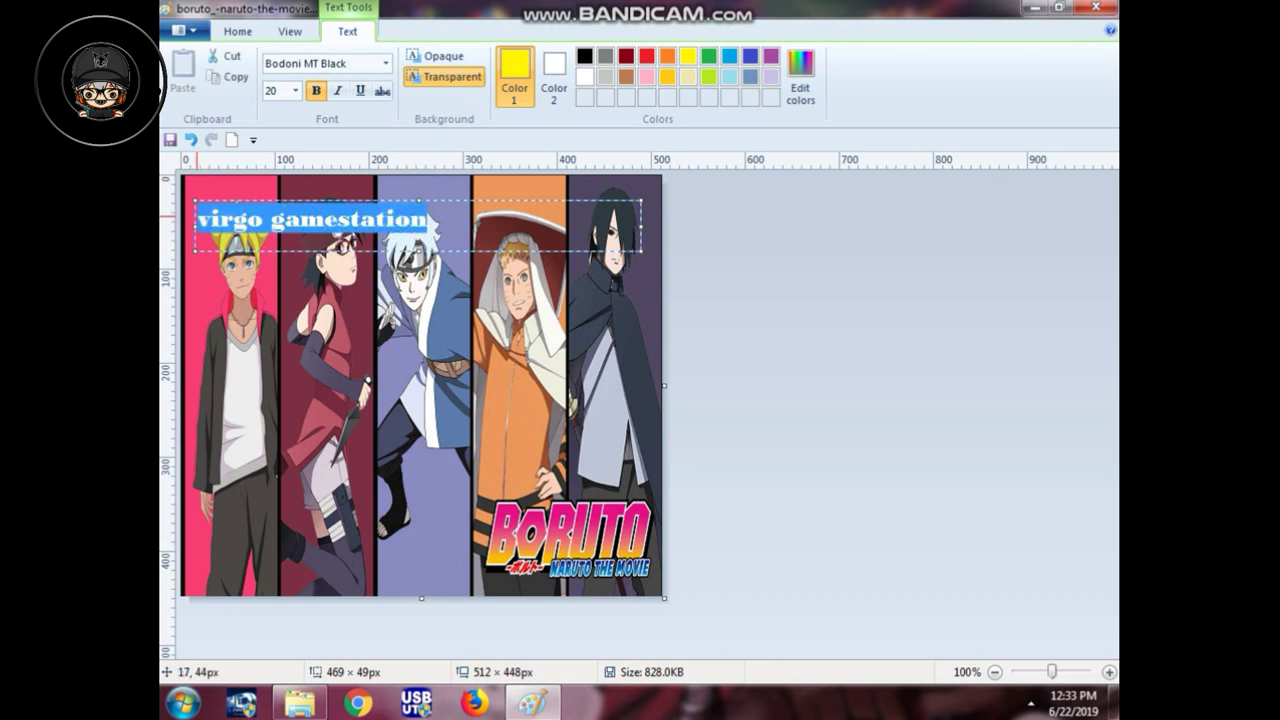
pyautogui.click(295, 90)
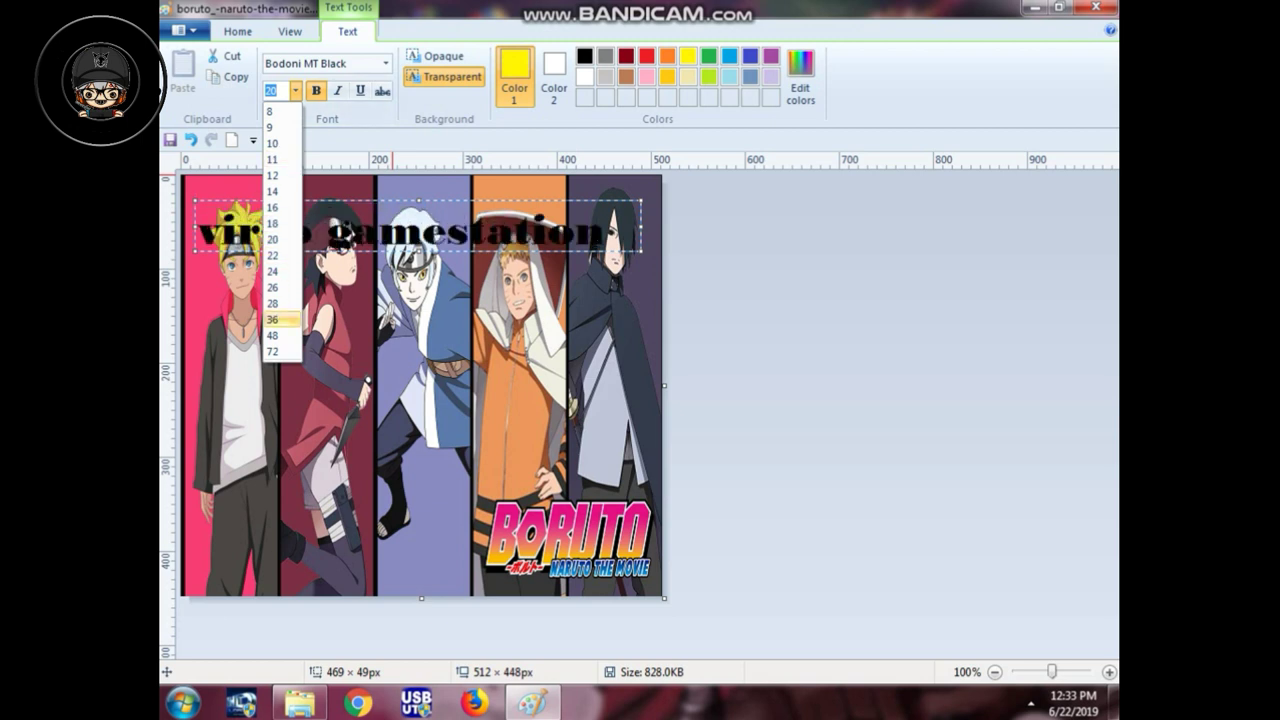
# Step: Enlarge the caption to size 36 and change its font to Bernard MT Condensed
pyautogui.click(272, 319)
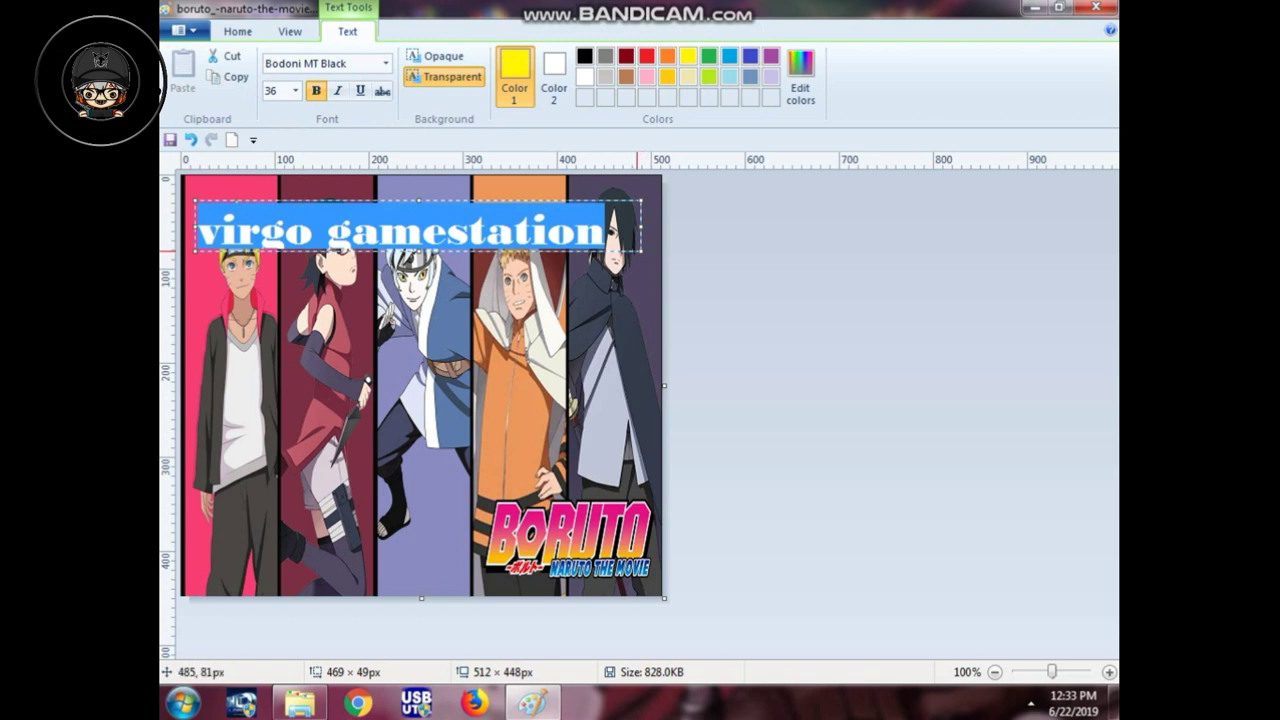
pyautogui.moveTo(616, 252); pyautogui.dragTo(644, 239)
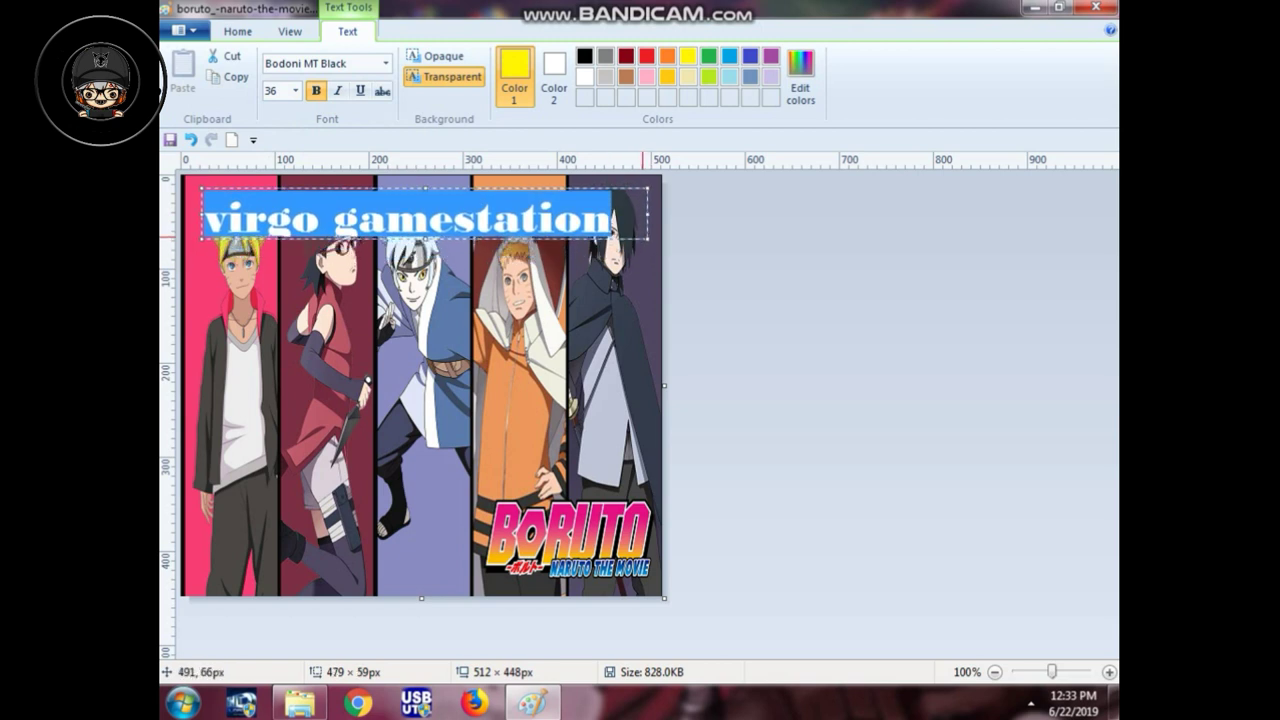
pyautogui.click(385, 63)
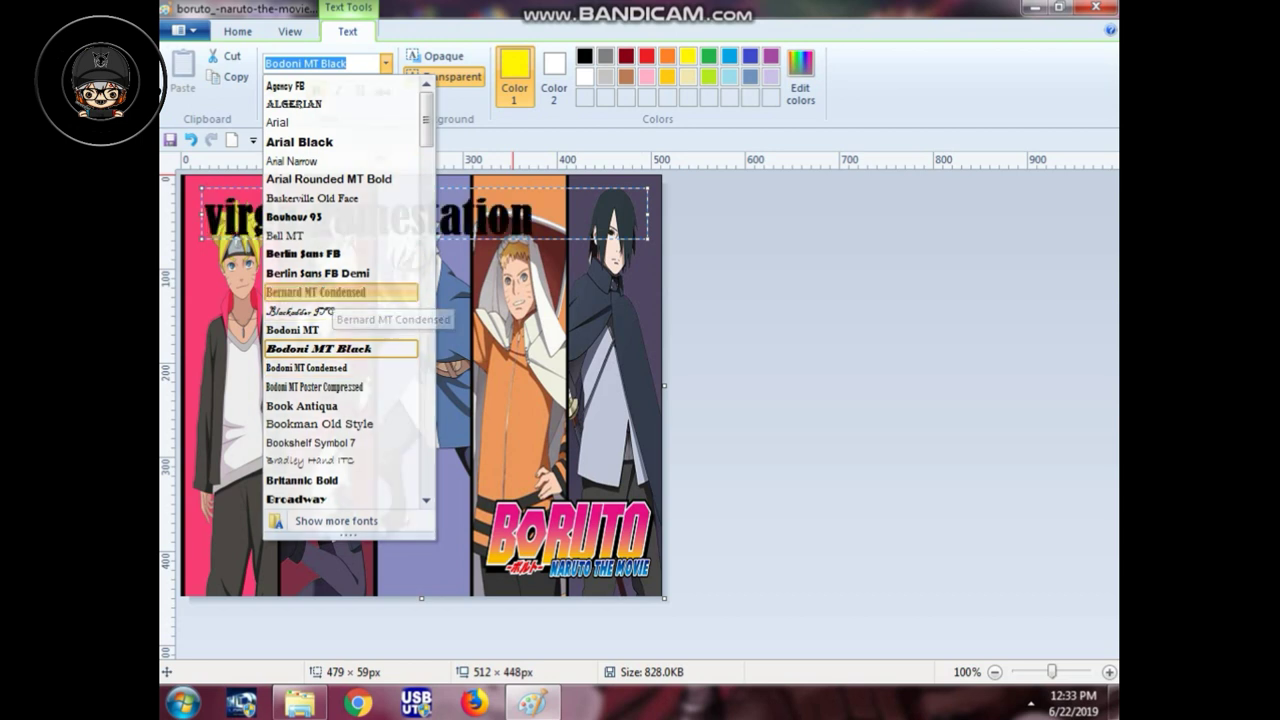
pyautogui.click(316, 292)
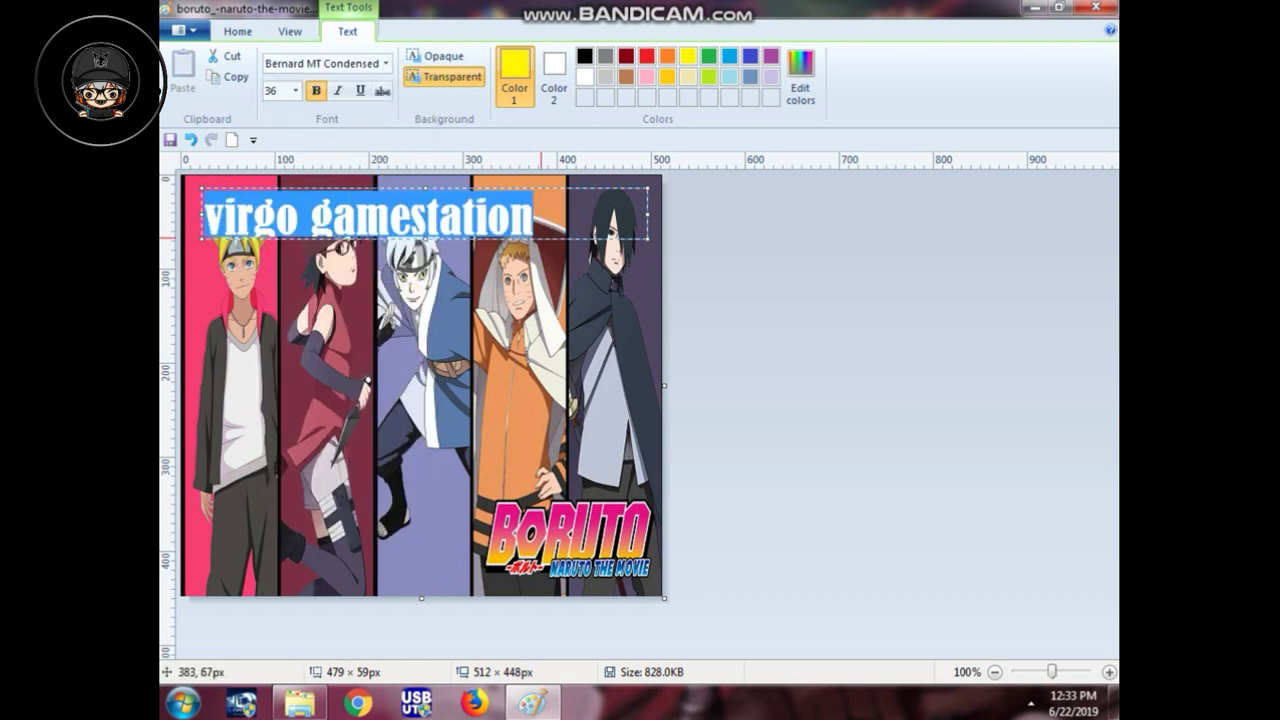
pyautogui.click(547, 238)
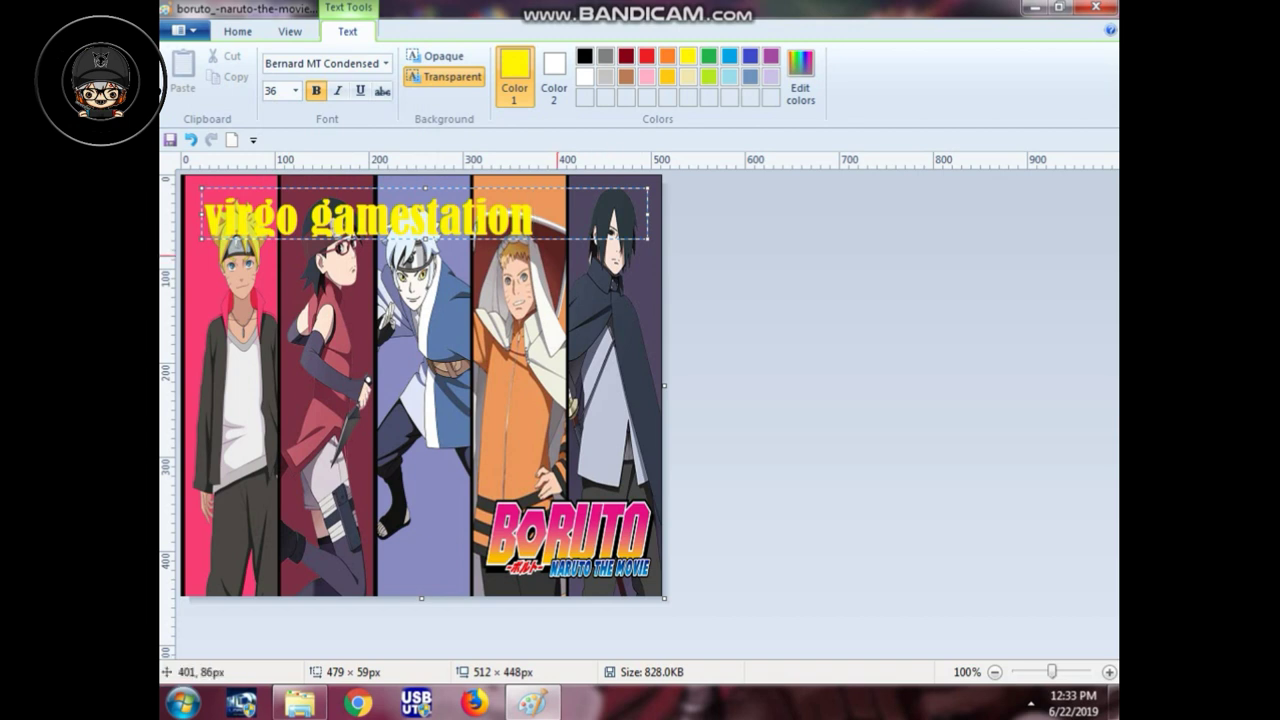
pyautogui.moveTo(204, 188)
pyautogui.mouseDown()
pyautogui.moveTo(221, 188)
pyautogui.moveTo(209, 184)
pyautogui.mouseUp()
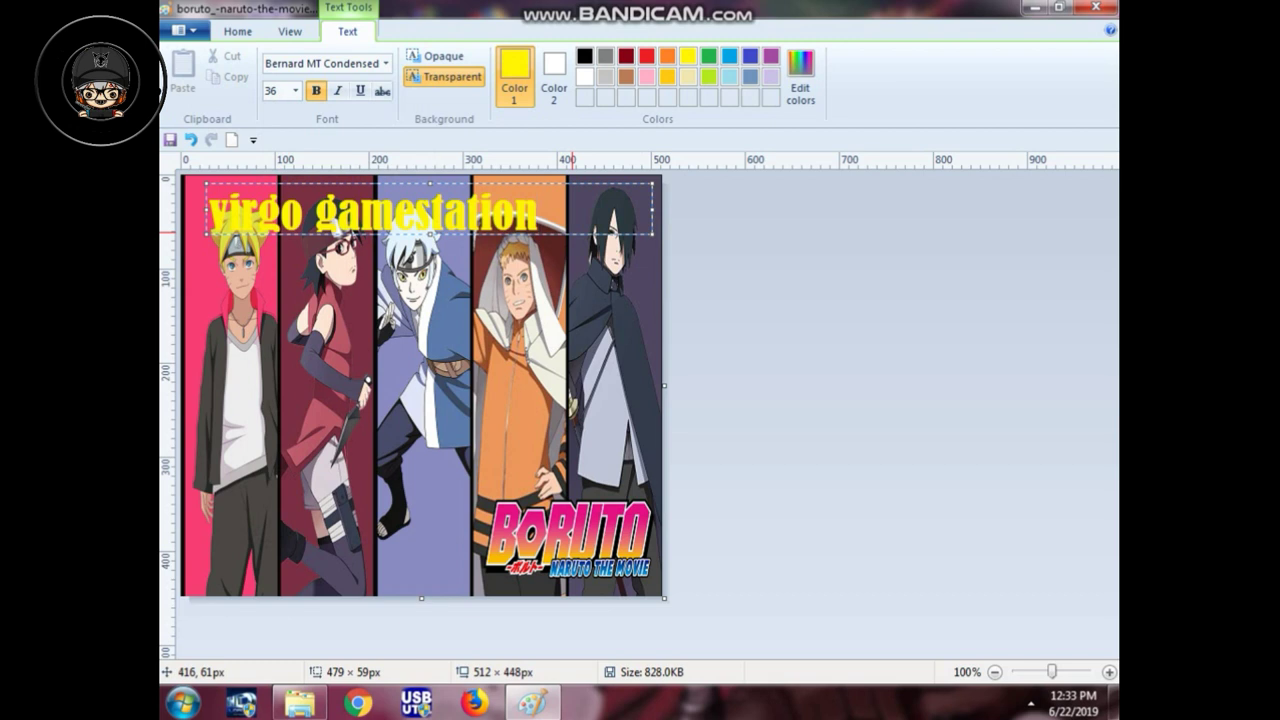
# Step: Recolour the caption red and drag it down to just above the BORUTO logo
pyautogui.moveTo(208, 210); pyautogui.dragTo(545, 210)
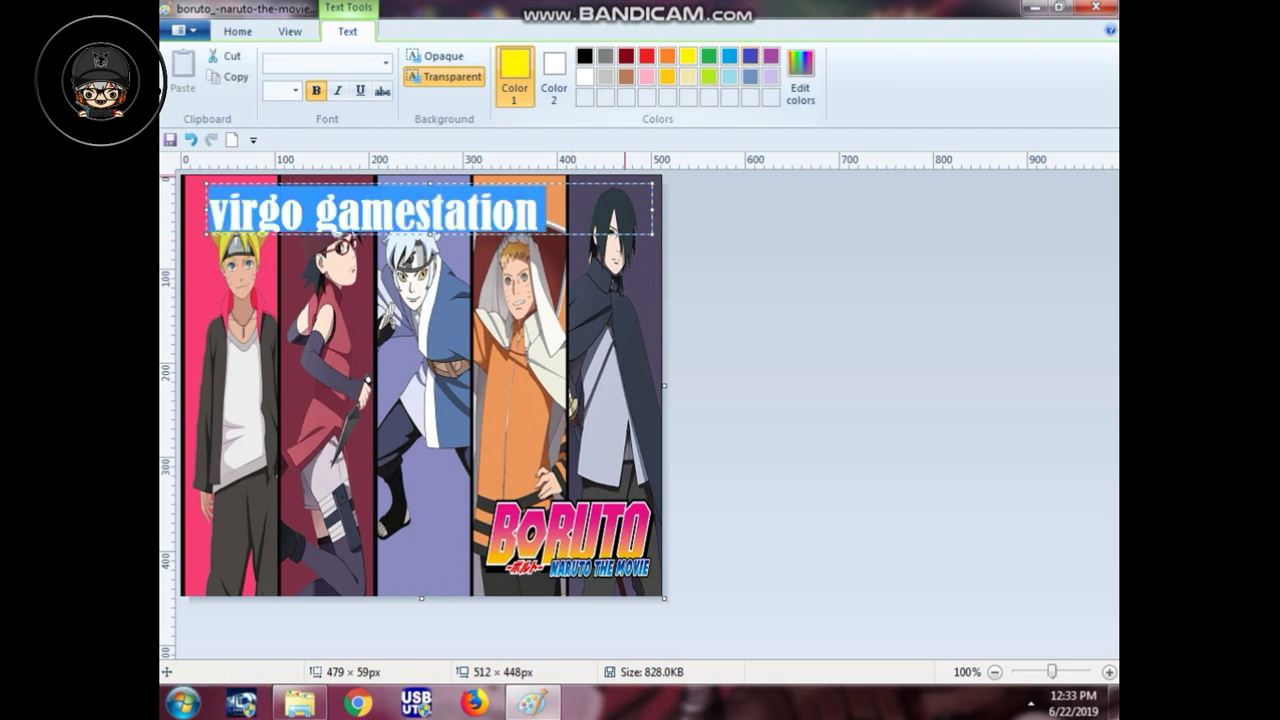
pyautogui.click(647, 55)
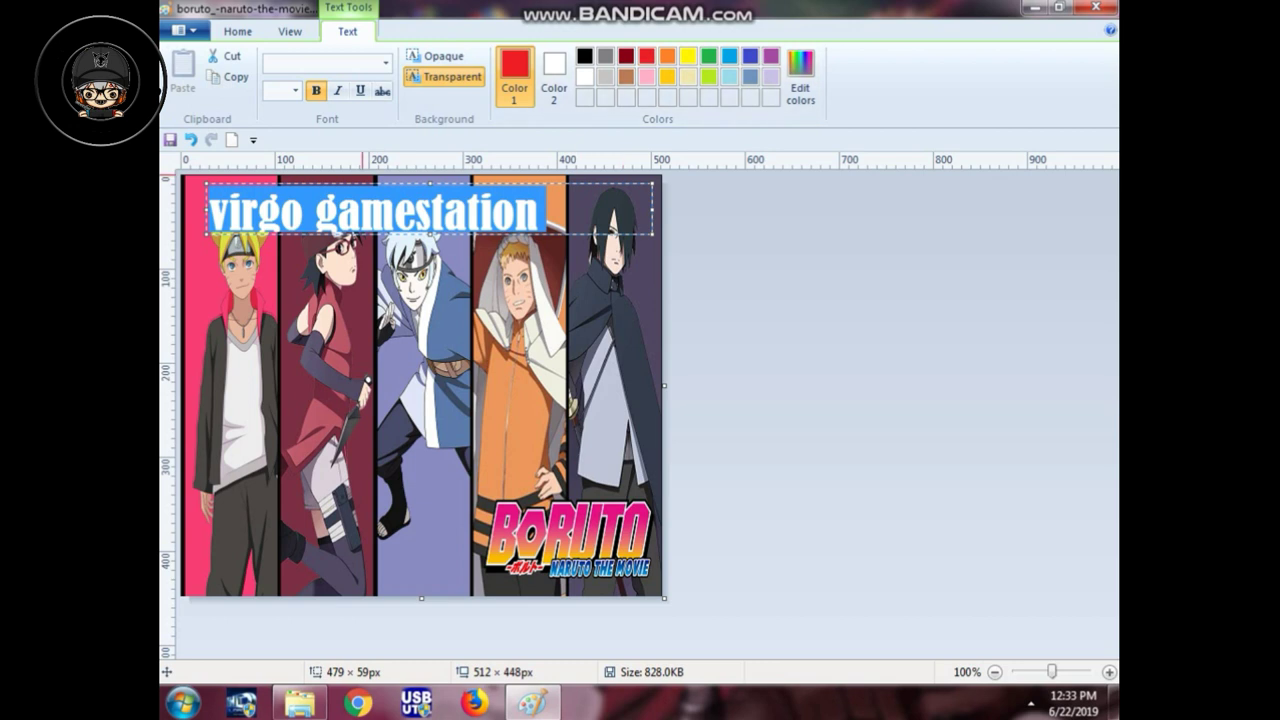
pyautogui.click(592, 232)
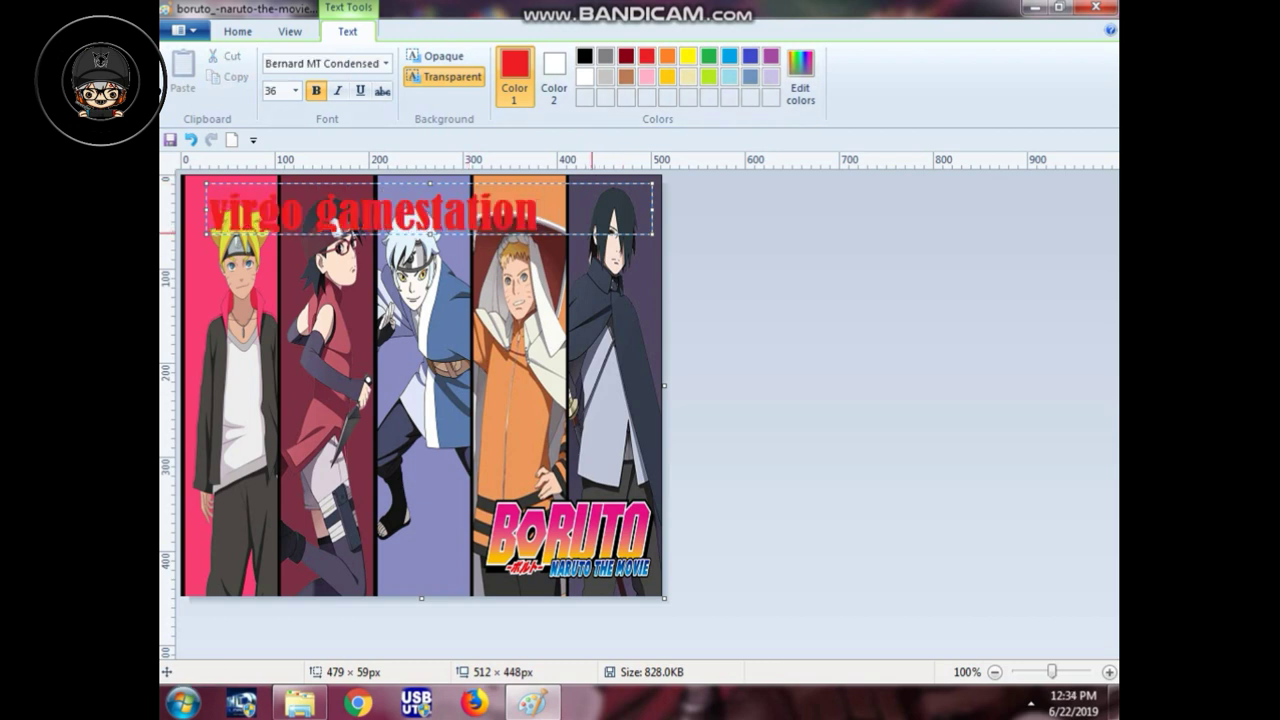
pyautogui.moveTo(207, 210); pyautogui.dragTo(546, 210)
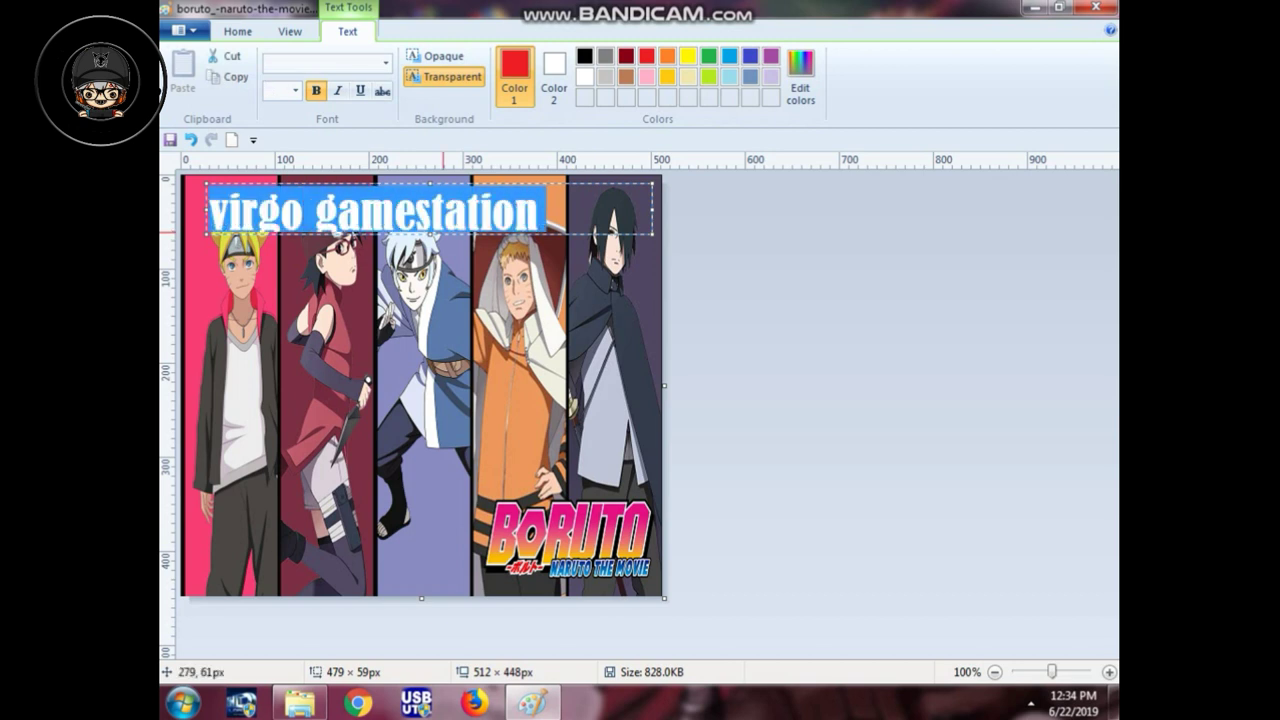
pyautogui.moveTo(451, 236); pyautogui.dragTo(443, 266)
pyautogui.moveTo(197, 222); pyautogui.dragTo(201, 446)
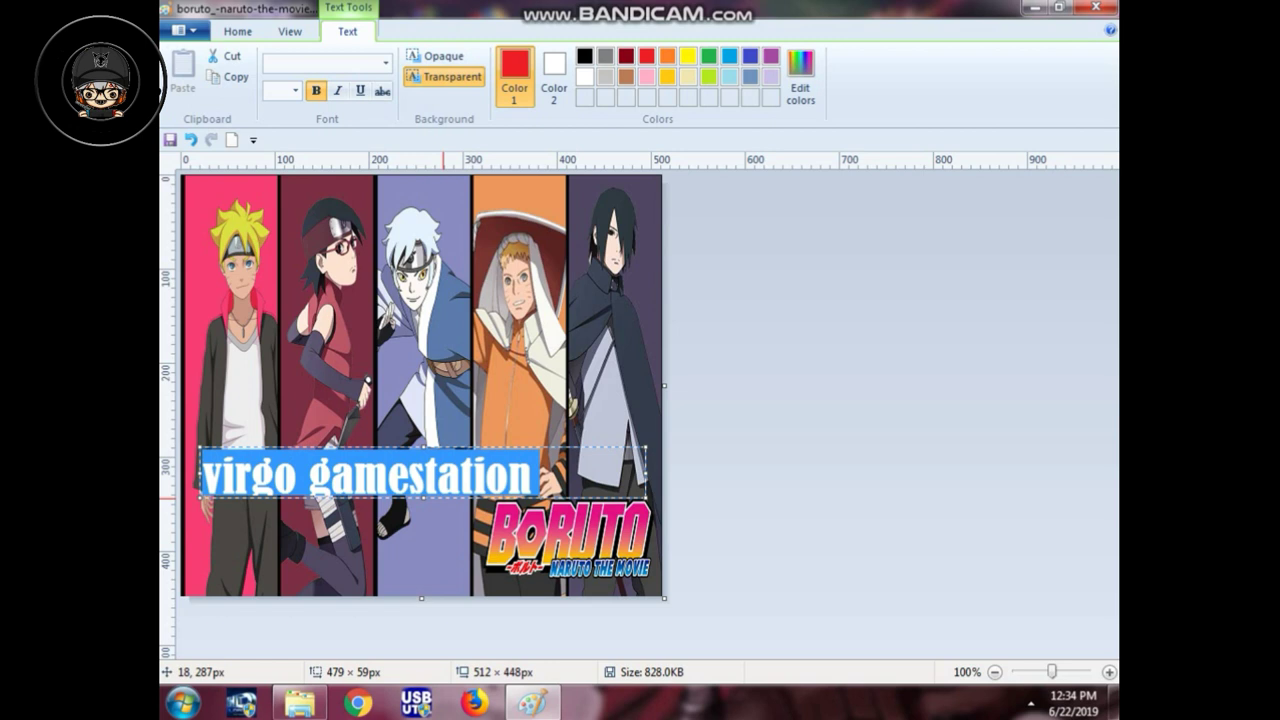
# Step: Commit the red caption onto the picture and bring up the Save as format choices
pyautogui.click(594, 288)
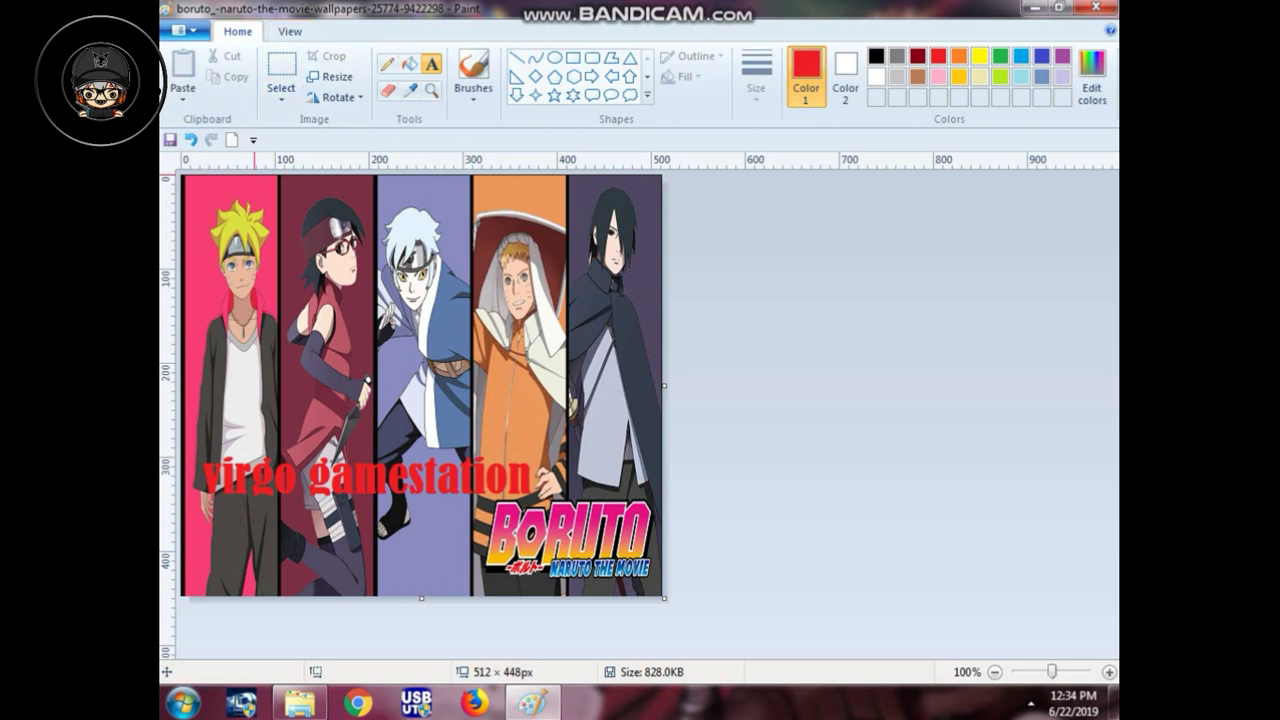
pyautogui.click(182, 30)
pyautogui.moveTo(230, 187)
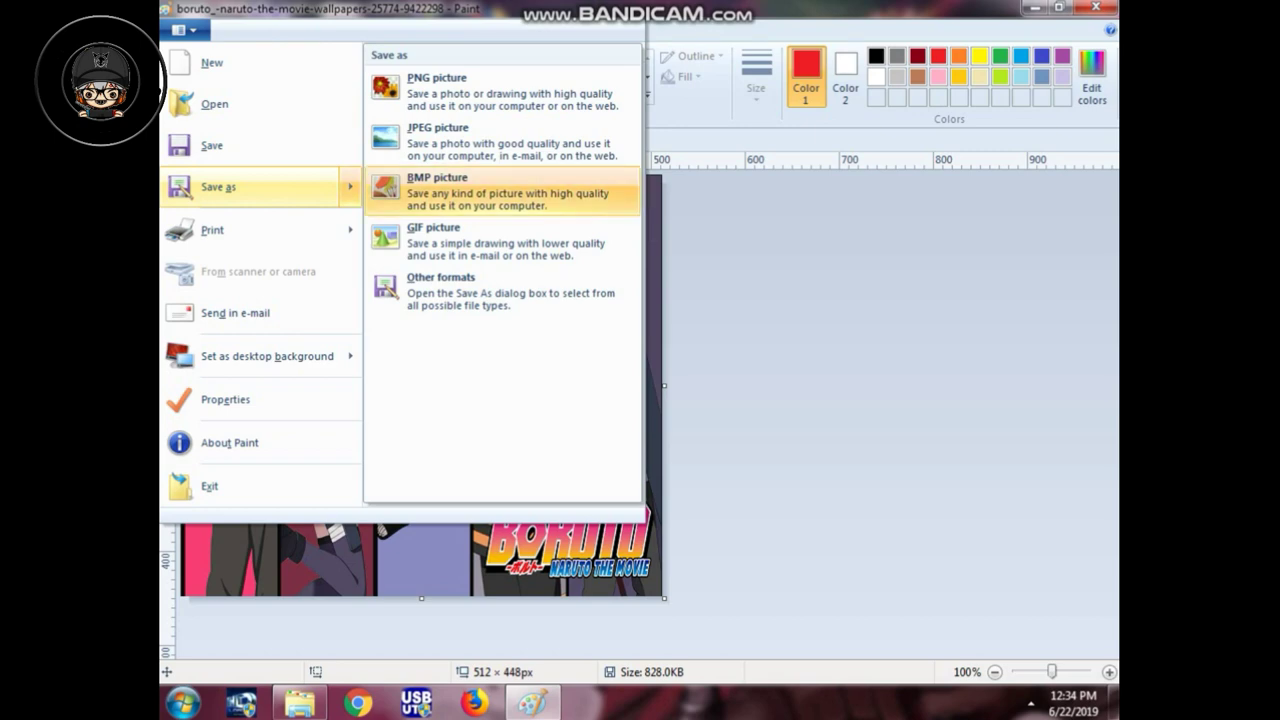
# Step: Save the picture as a 24-bit bitmap named 'splash' in gambar boot ps2, then close Paint
pyautogui.press('Escape')
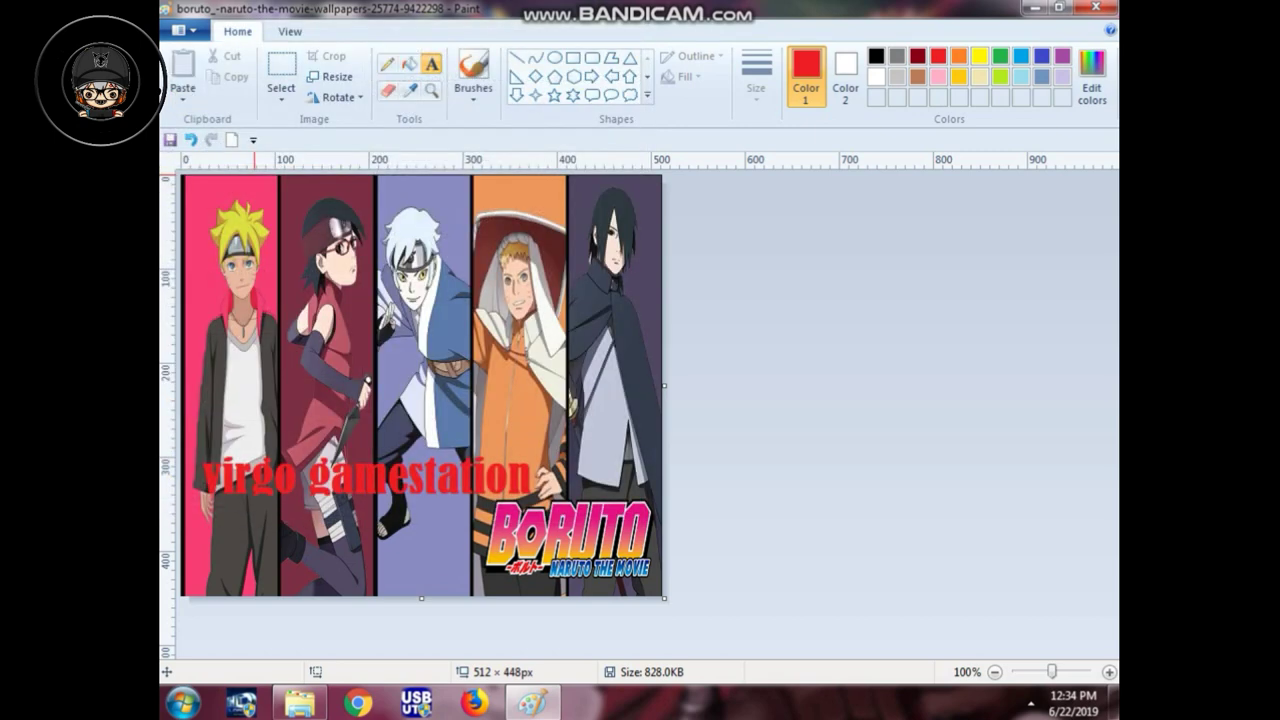
pyautogui.press('F12')
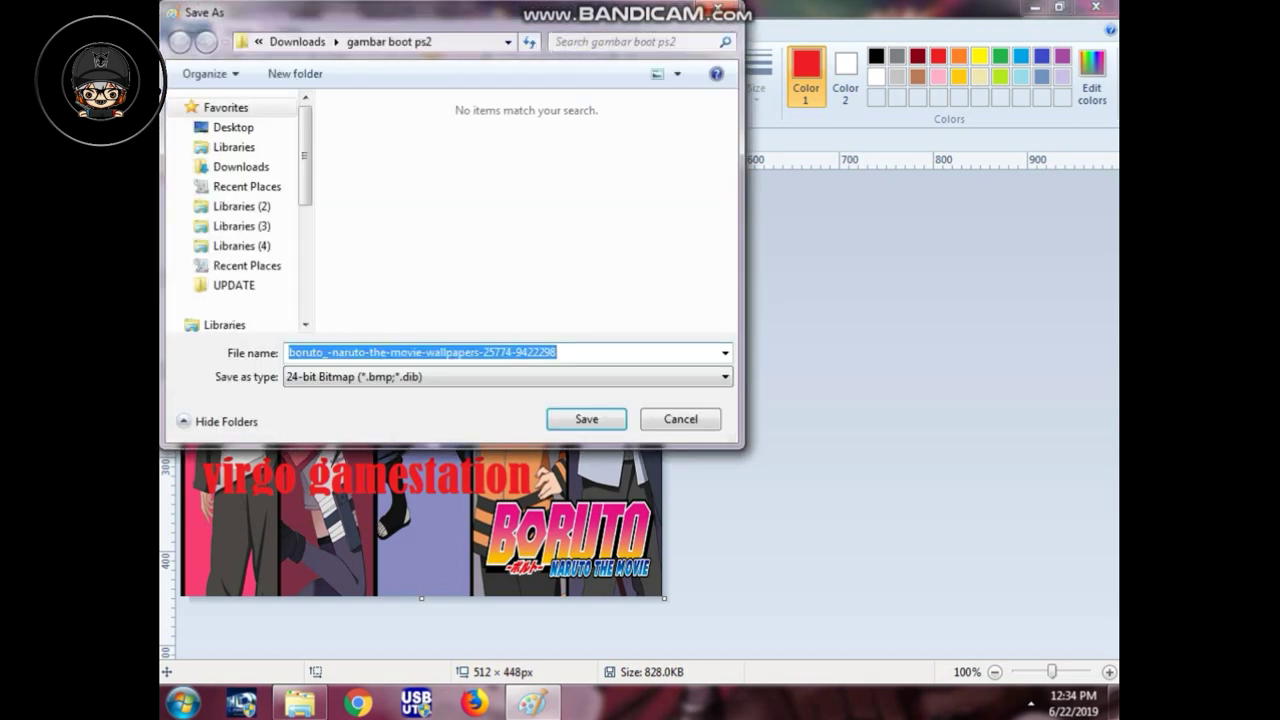
pyautogui.press('BackSpace')
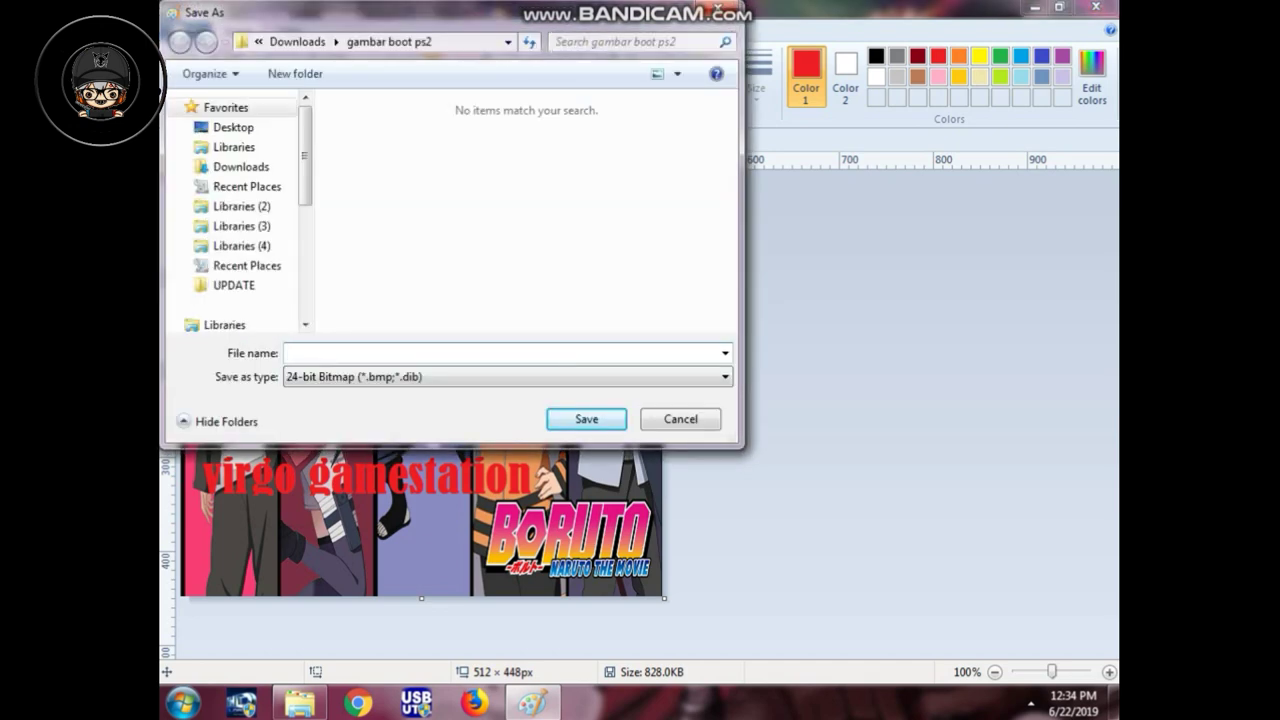
pyautogui.write('splash')
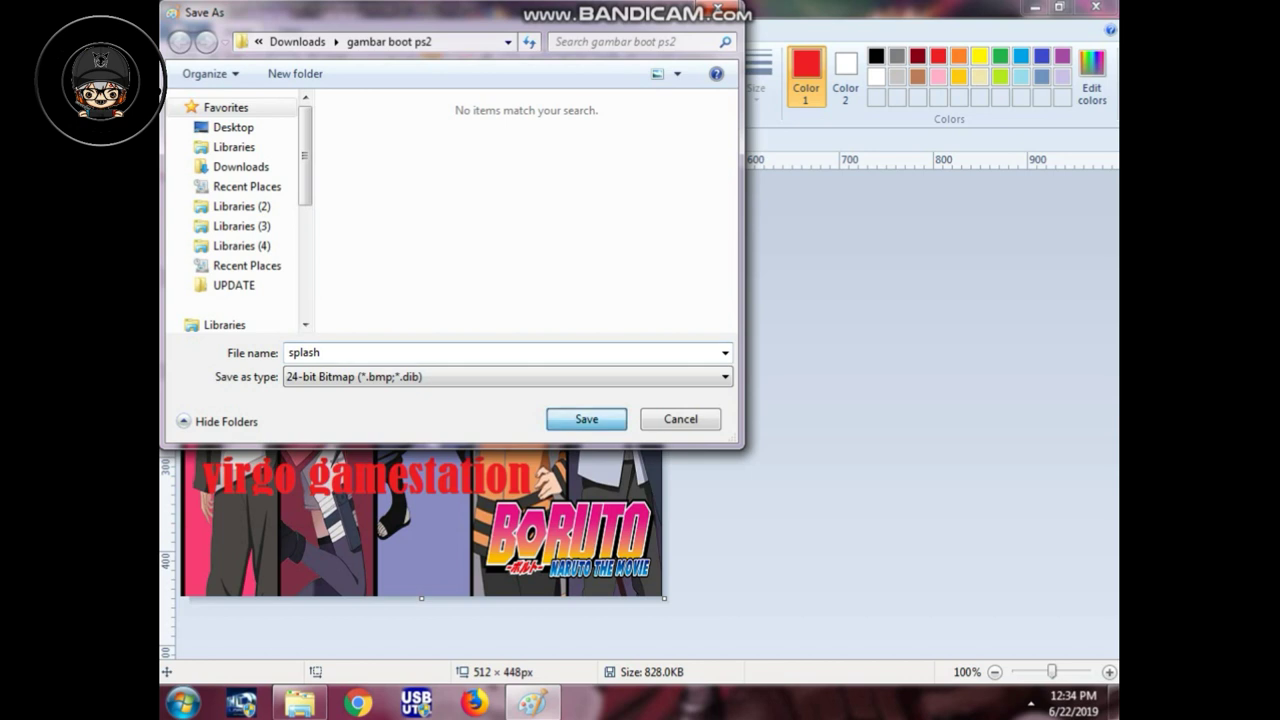
pyautogui.press('Return')
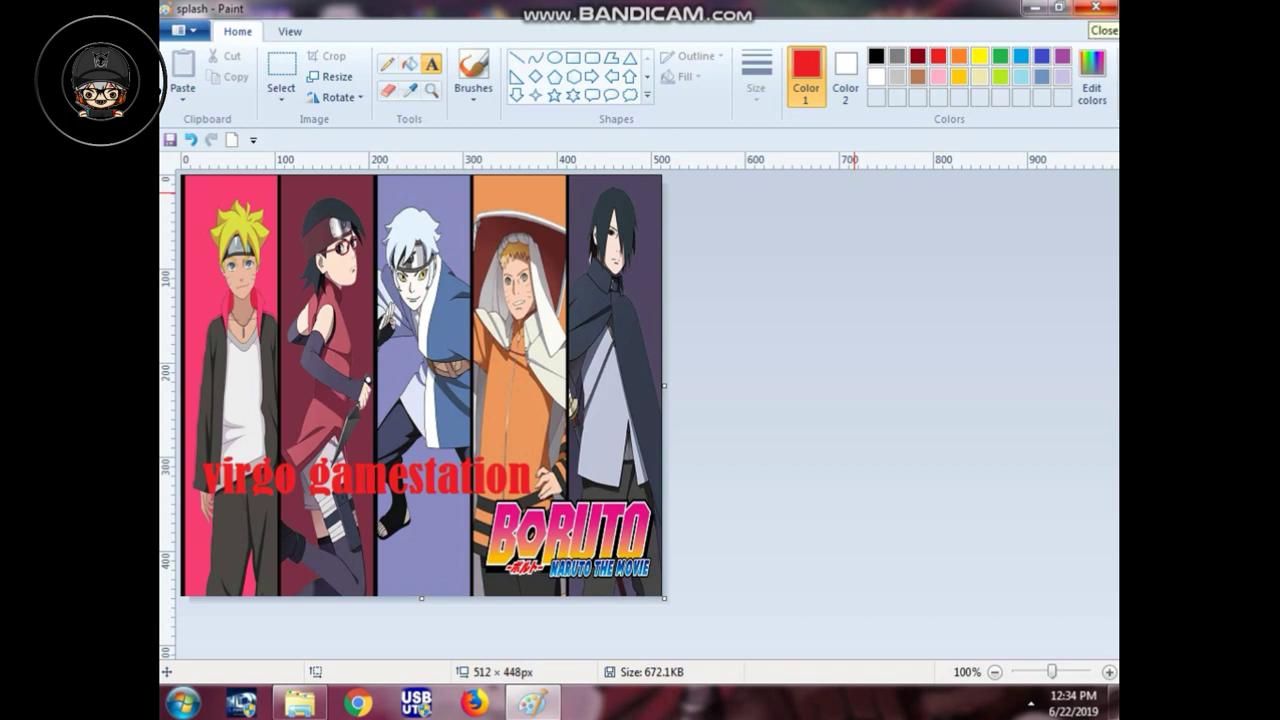
pyautogui.click(1095, 7)
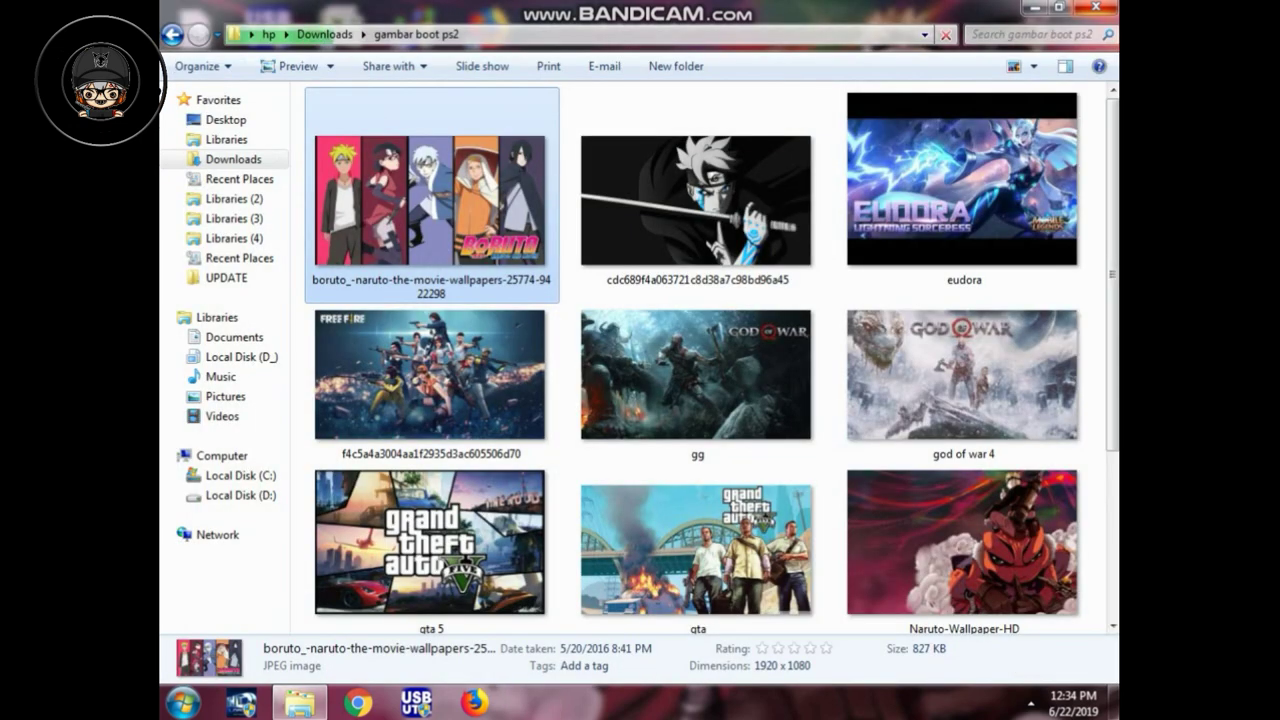
# Step: Refresh the folder with F5 so the splash thumbnail shows the captioned picture
pyautogui.scroll(-3, 700, 360)
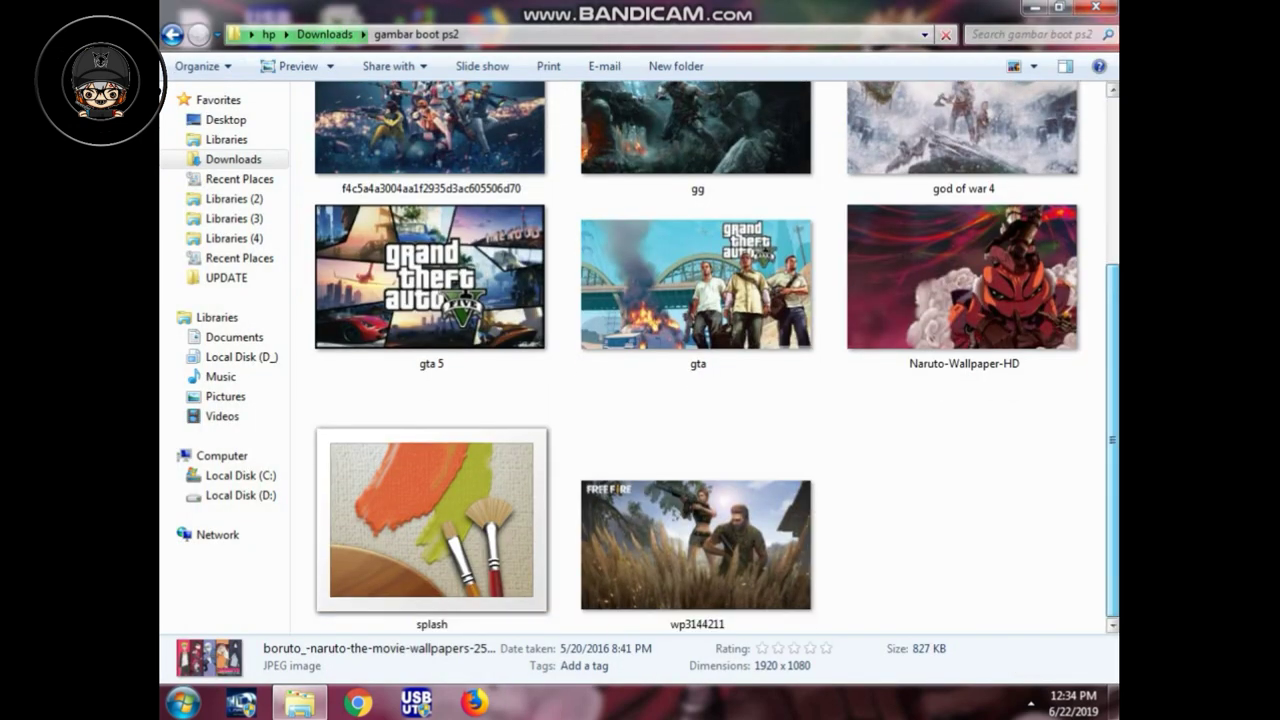
pyautogui.press('F5')
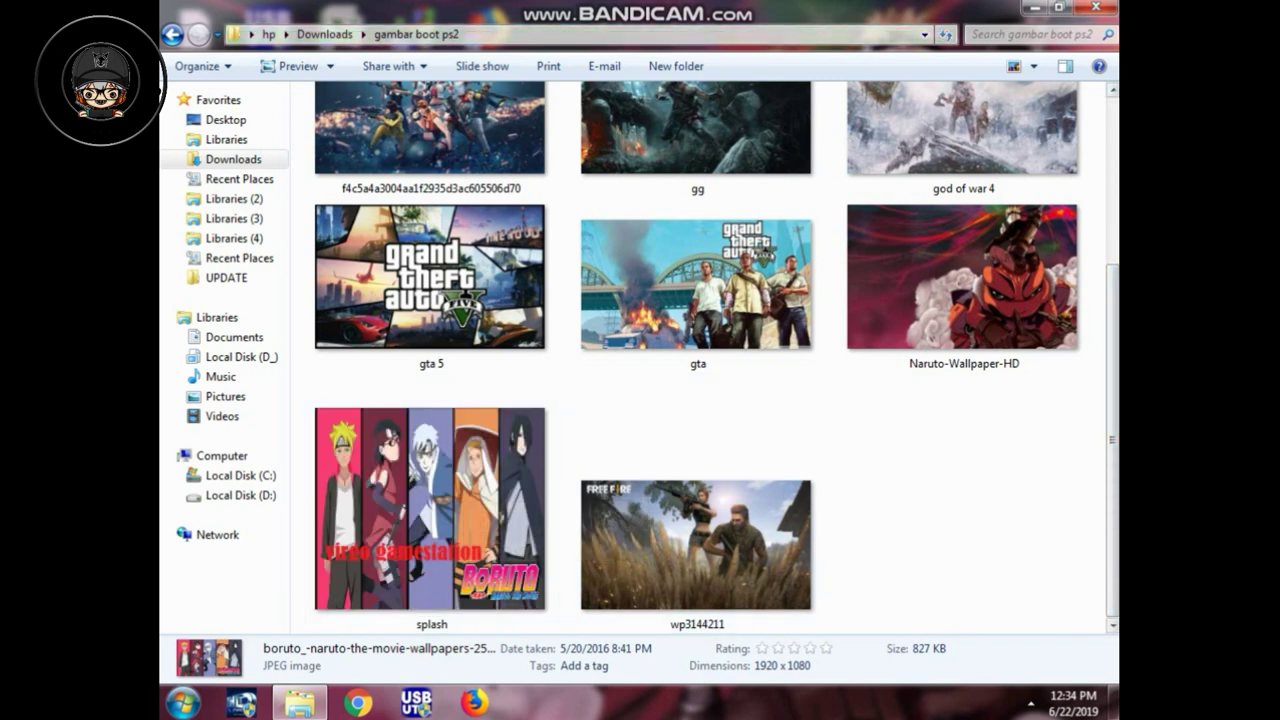
pyautogui.scroll(3, 698, 360)
# Step: Open the black sword-wielding Boruto PNG (cdc689f4…, 3840 × 2160) for editing in Paint
pyautogui.click(698, 200)
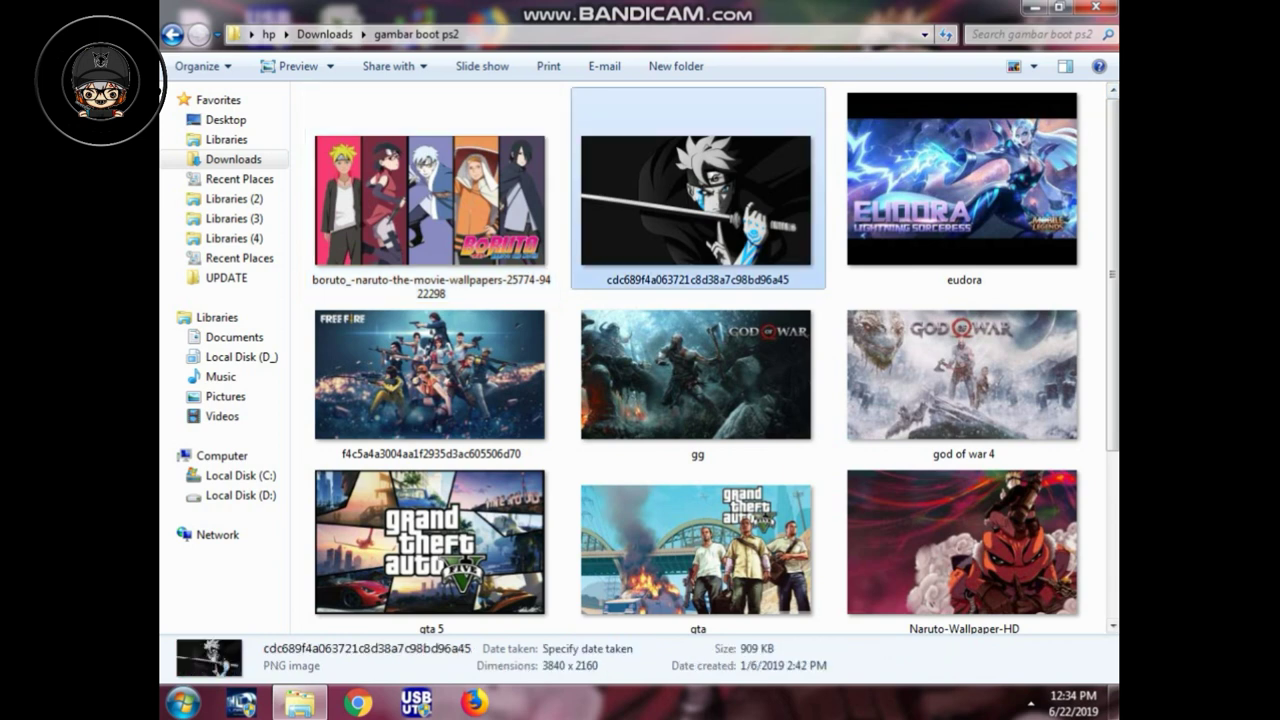
pyautogui.rightClick(696, 158)
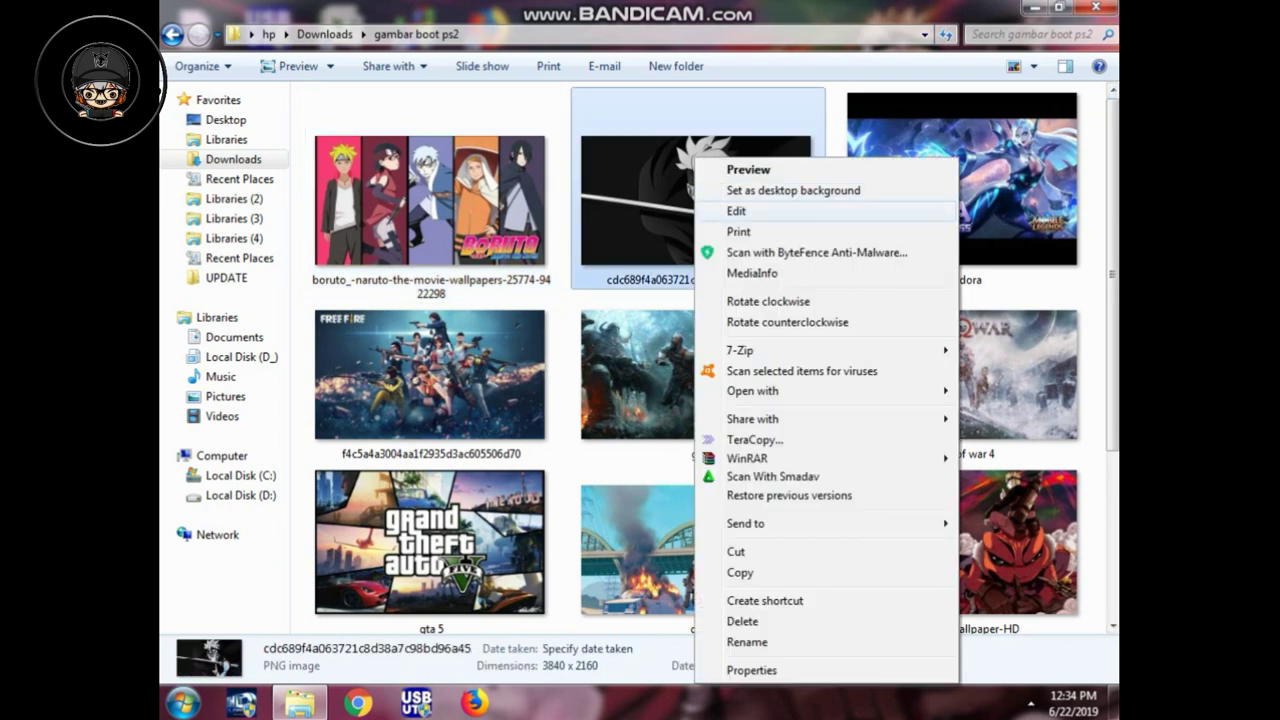
pyautogui.click(770, 211)
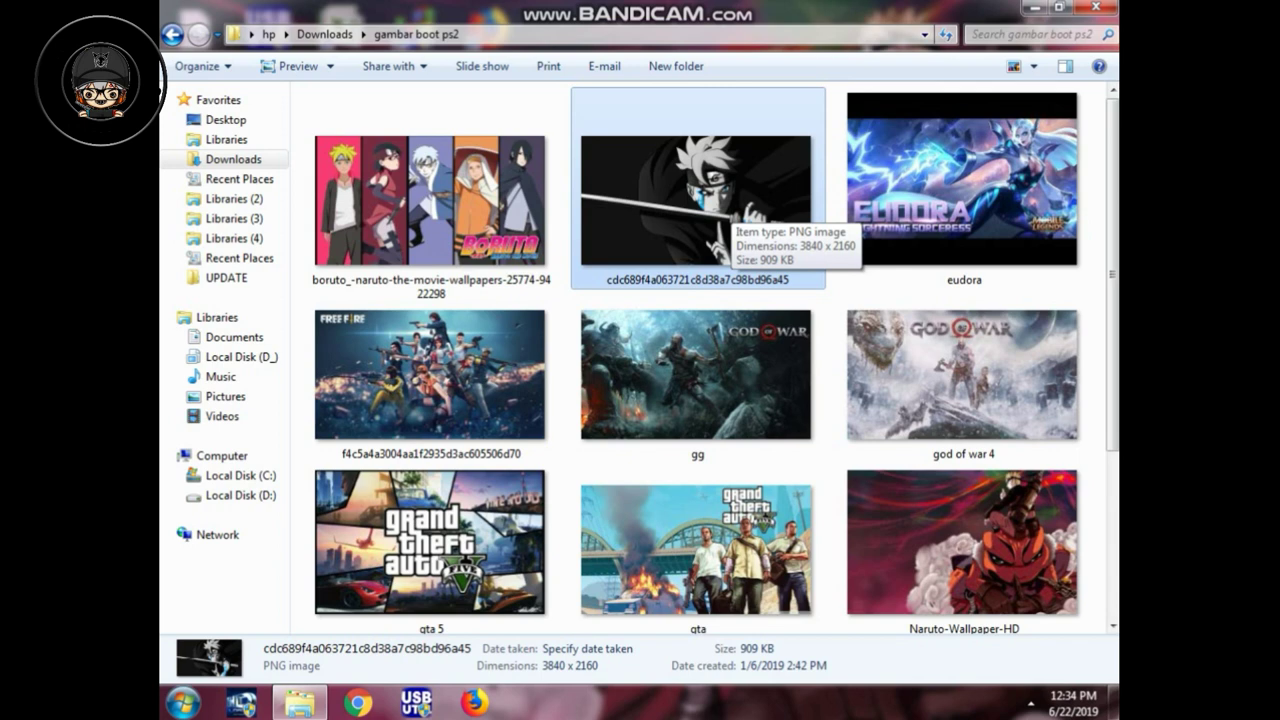
pyautogui.doubleClick(728, 212)
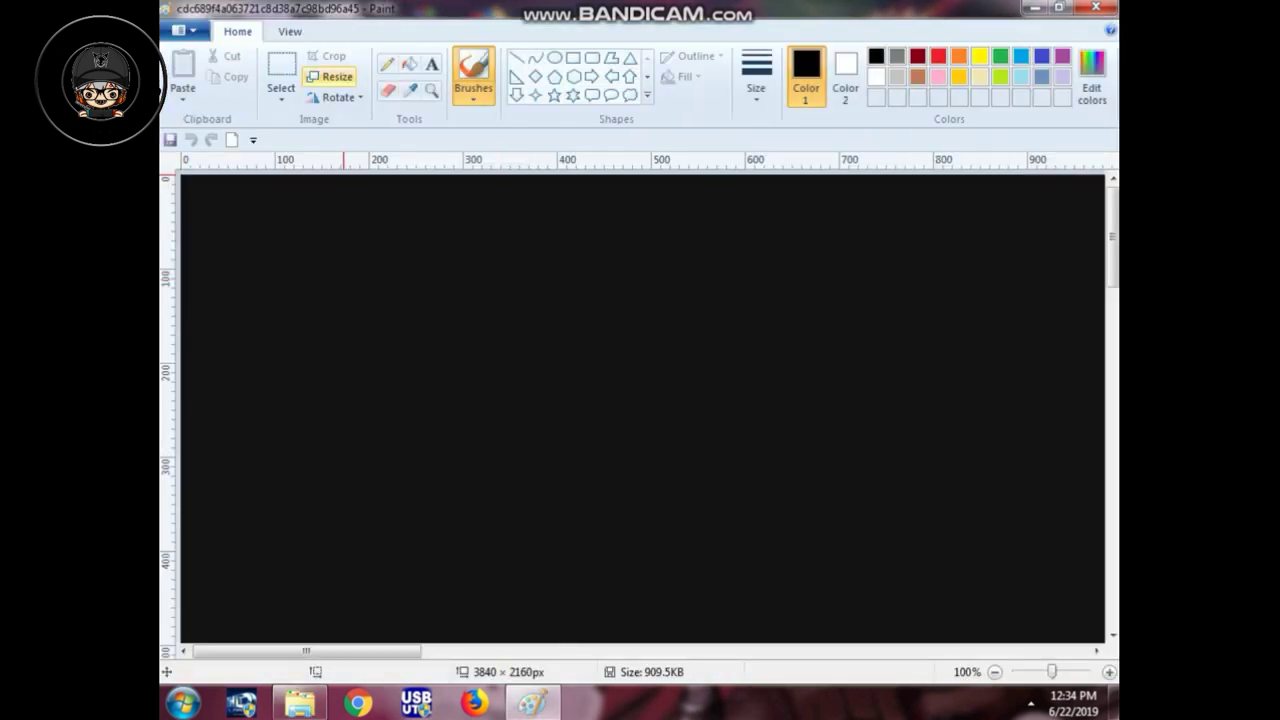
# Step: Resize the 3840 × 2160 PNG by pixels to 512 × 448 with aspect ratio unlocked
pyautogui.click(330, 76)
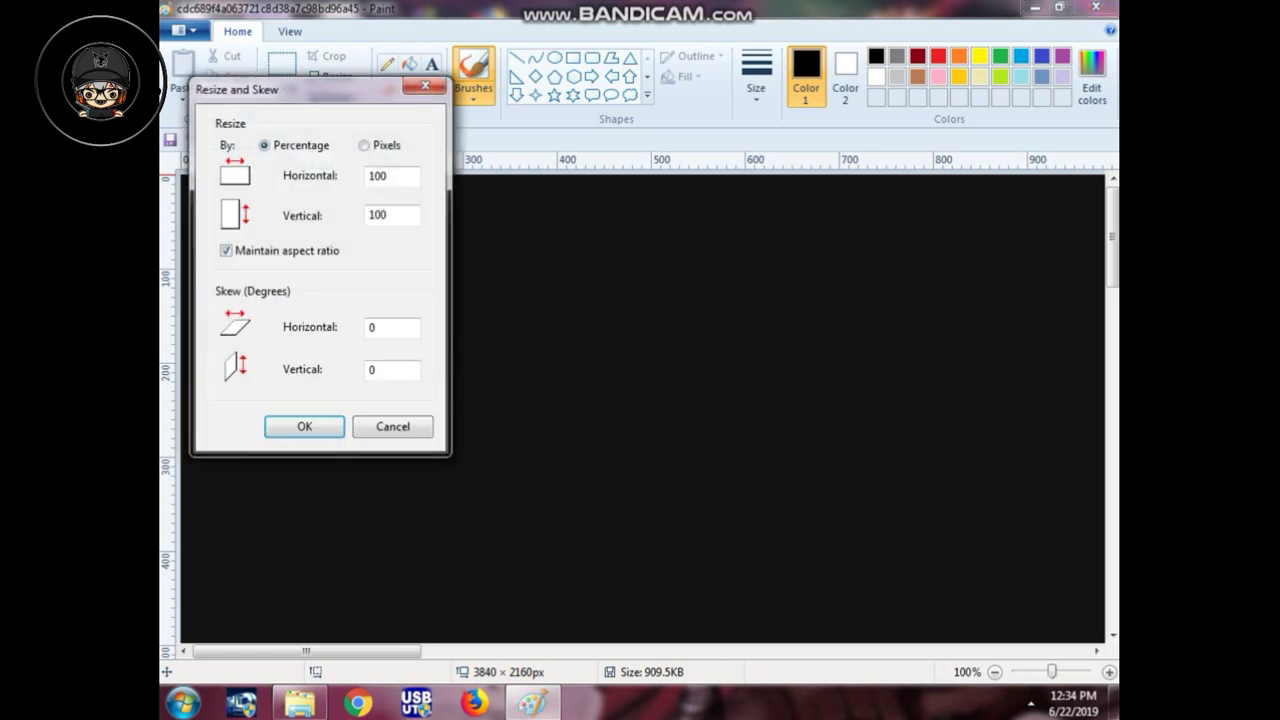
pyautogui.click(363, 145)
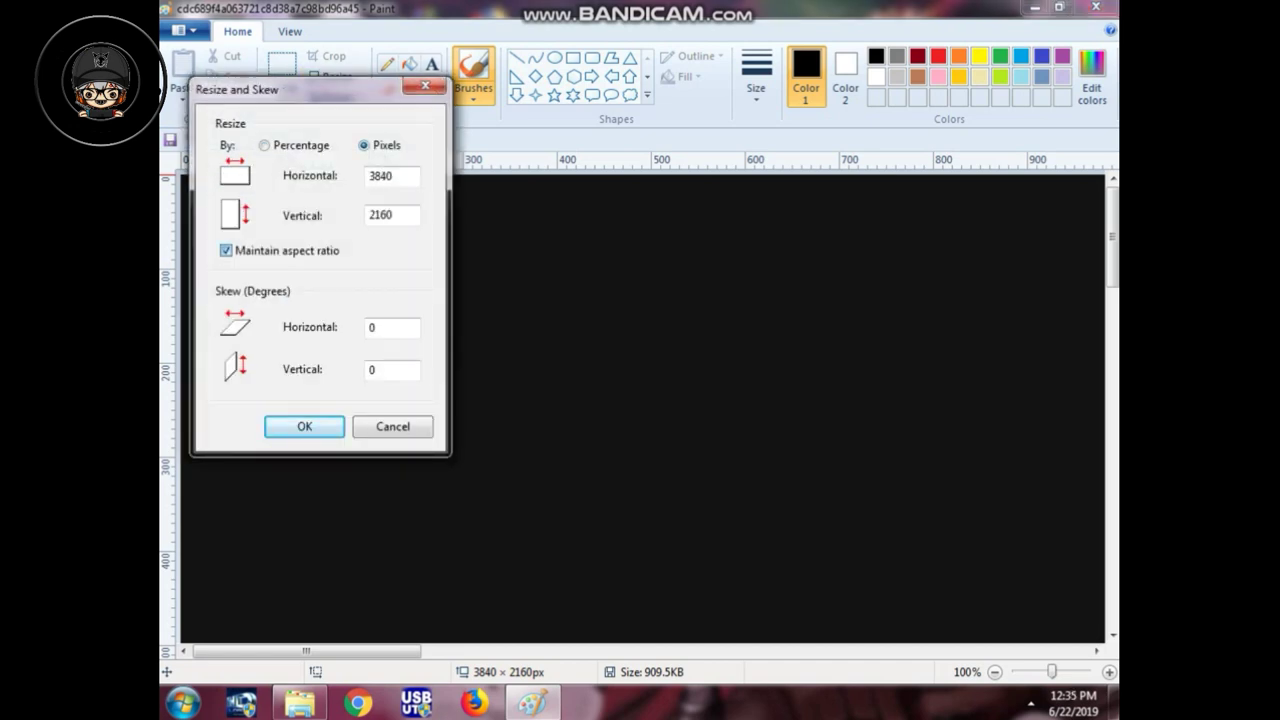
pyautogui.click(226, 250)
pyautogui.doubleClick(380, 175)
pyautogui.write('5812')
pyautogui.press('BackSpace')
pyautogui.press('BackSpace')
pyautogui.press('BackSpace')
pyautogui.write('12')
pyautogui.press('Tab')
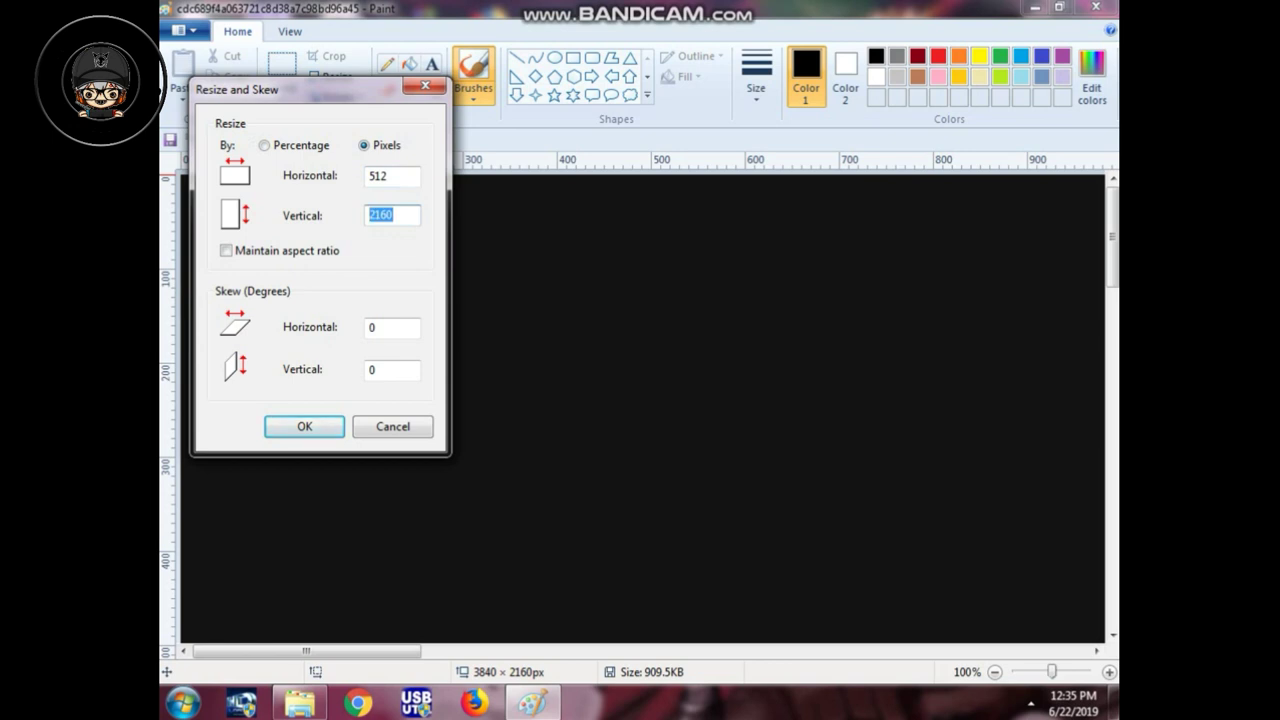
pyautogui.write('448')
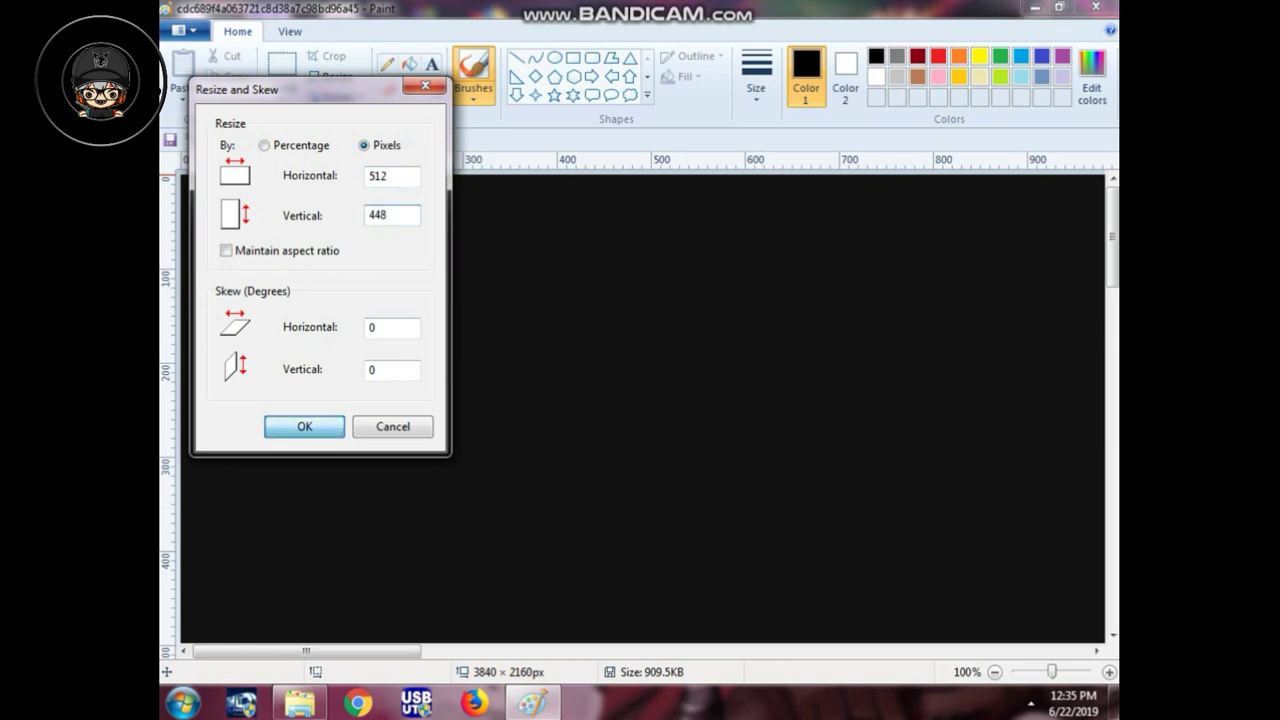
pyautogui.press('Return')
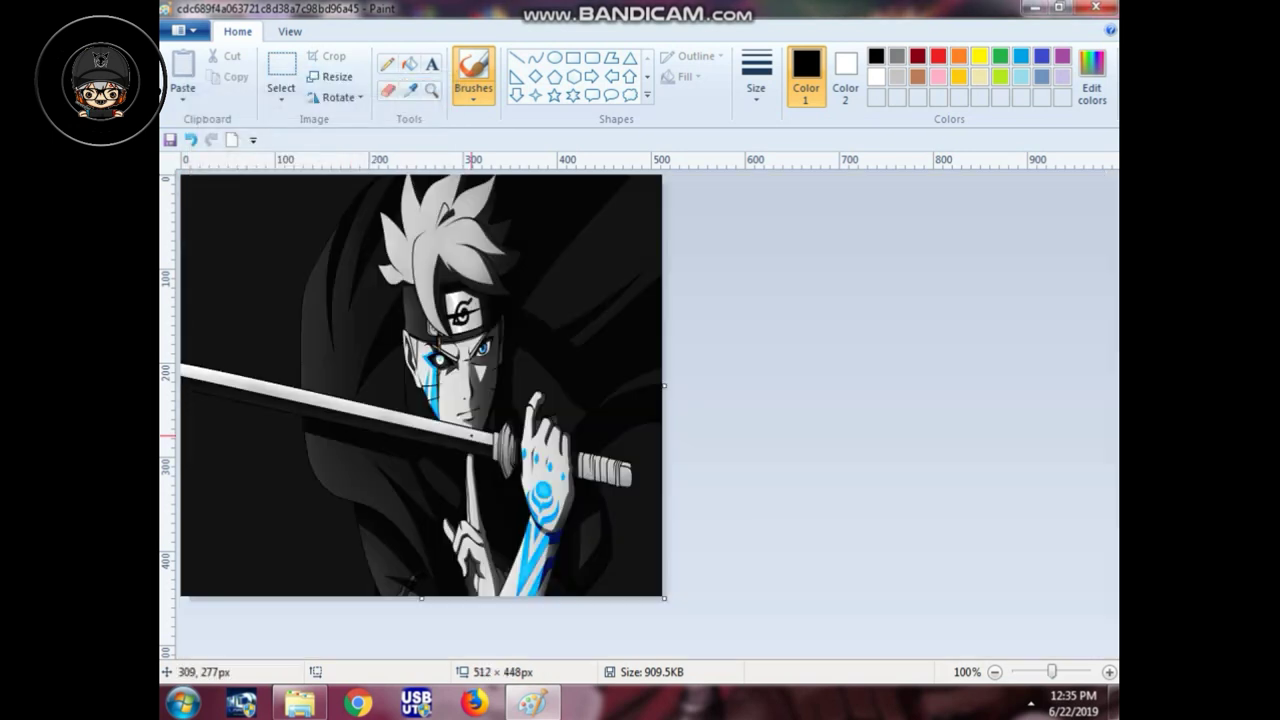
# Step: Draw a top-left text box in green and type the first line 'Virgo Gamestation'
pyautogui.click(432, 64)
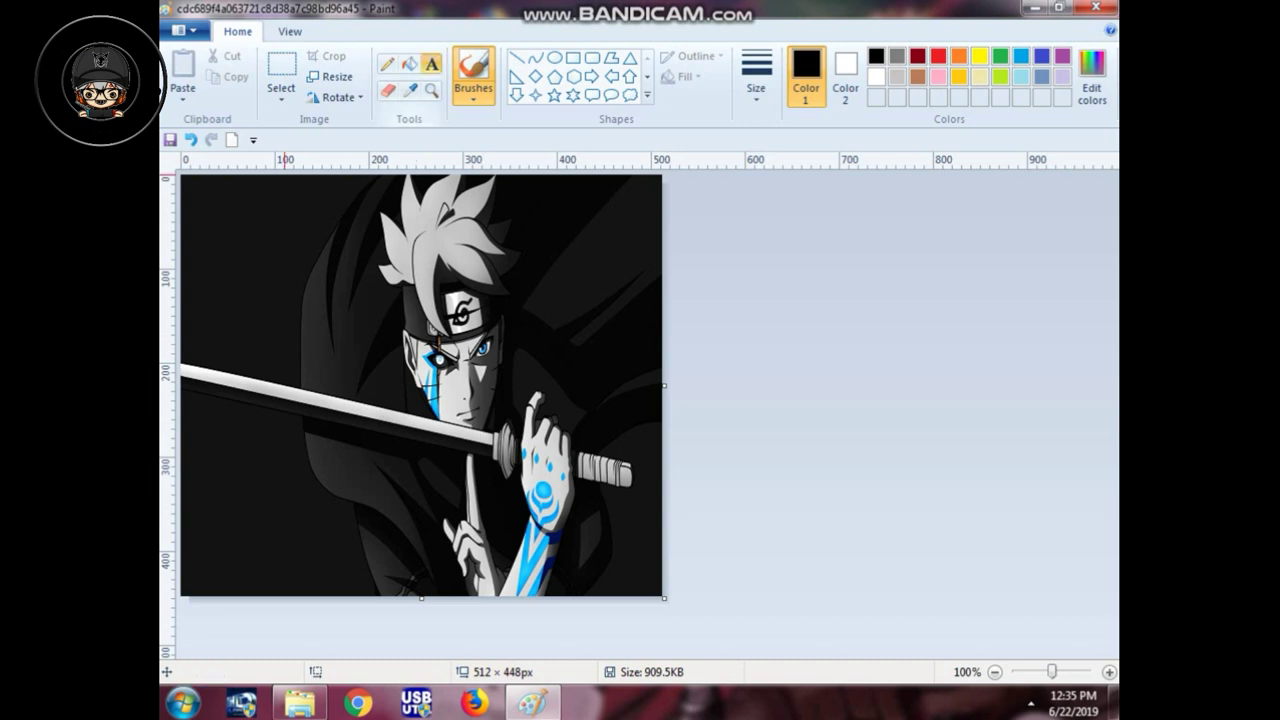
pyautogui.moveTo(194, 208); pyautogui.dragTo(565, 244)
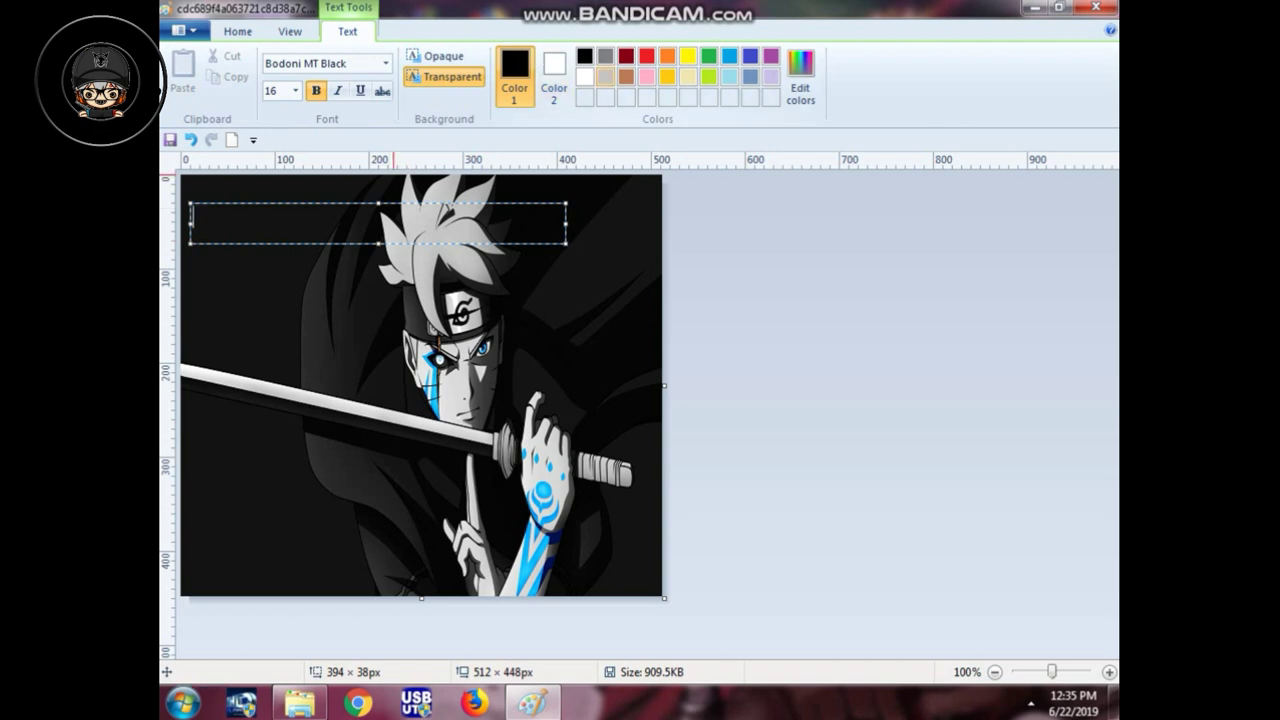
pyautogui.click(709, 56)
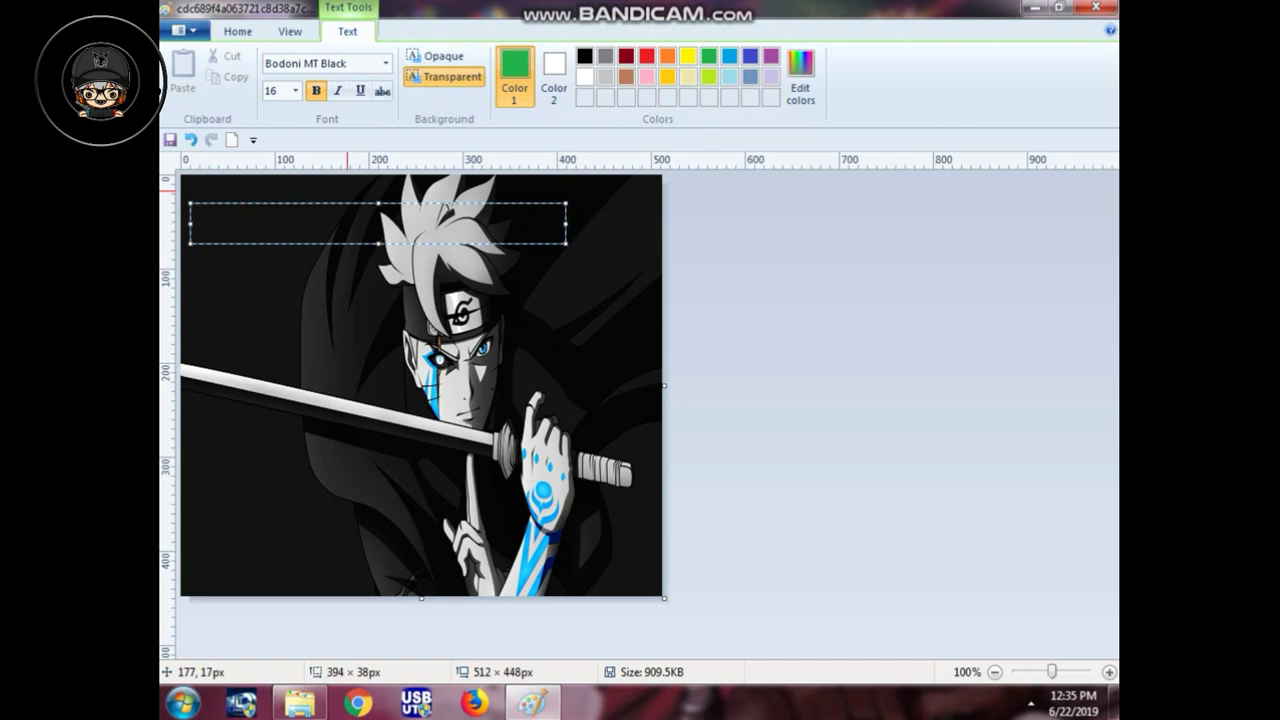
pyautogui.write('Virgo     G')
pyautogui.press('BackSpace')
pyautogui.press('BackSpace')
pyautogui.press('BackSpace')
pyautogui.press('BackSpace')
pyautogui.press('BackSpace')
pyautogui.write('Games')
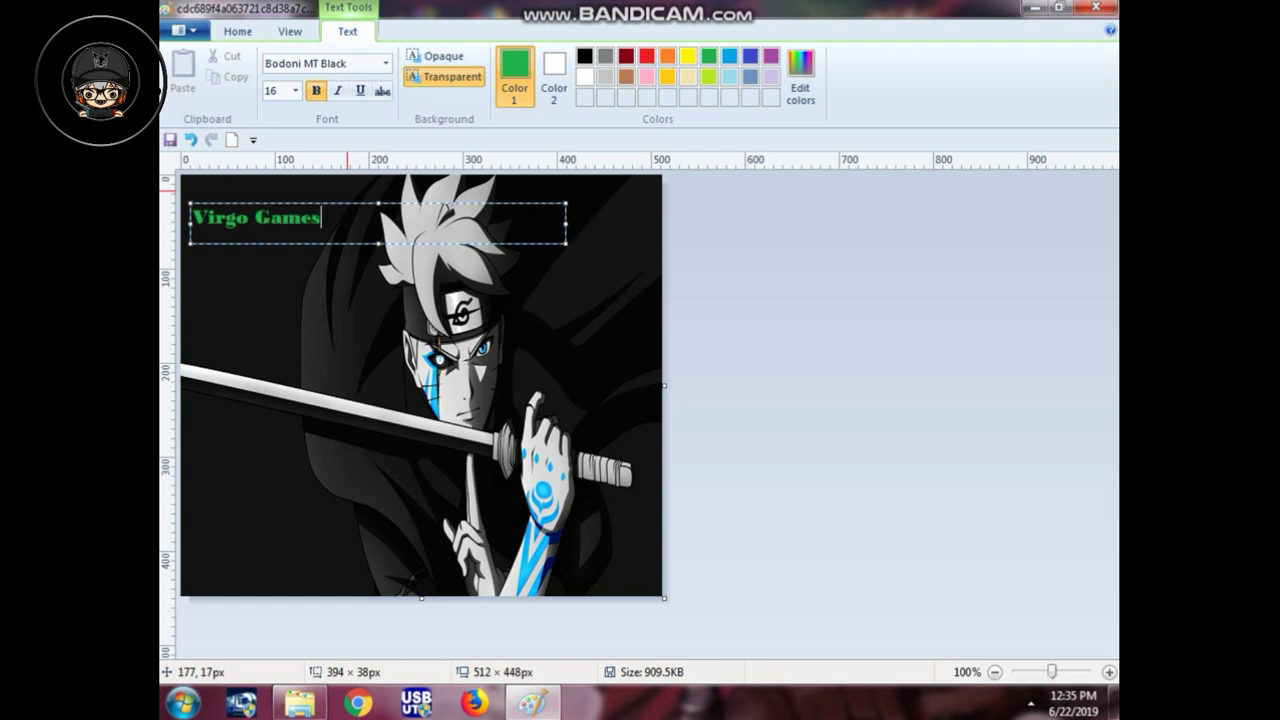
pyautogui.write('tation')
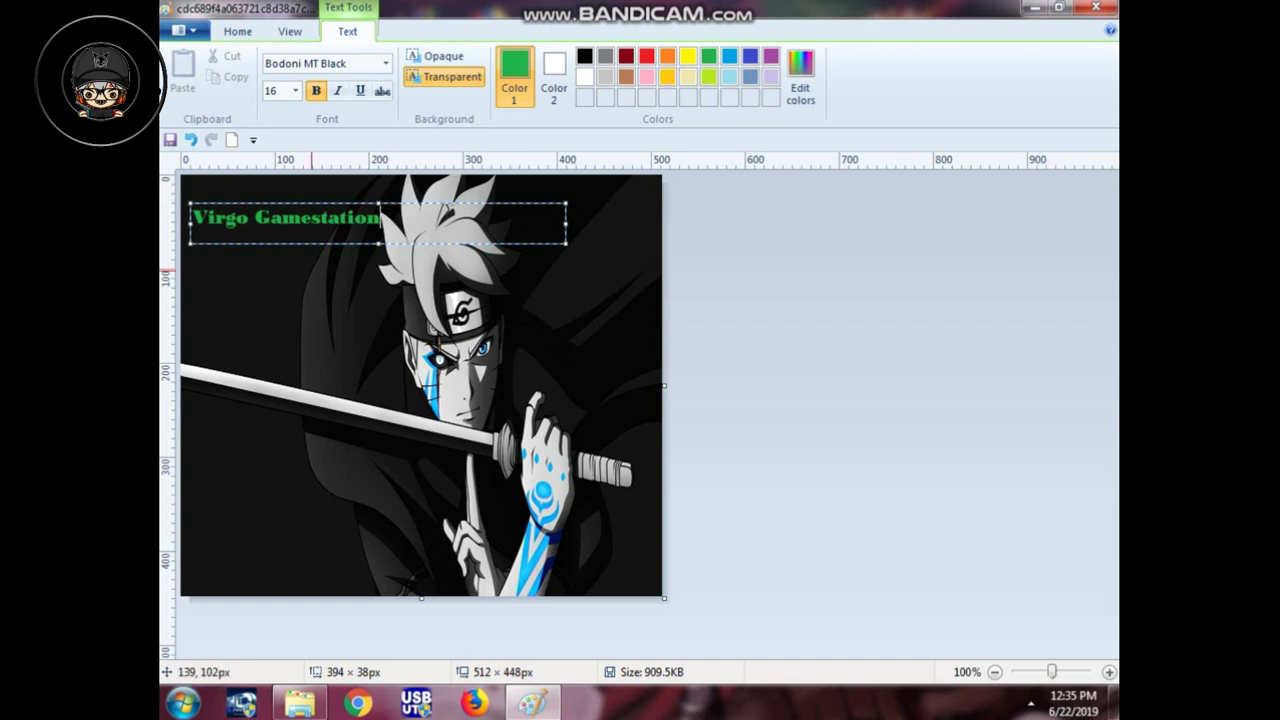
pyautogui.press('Return')
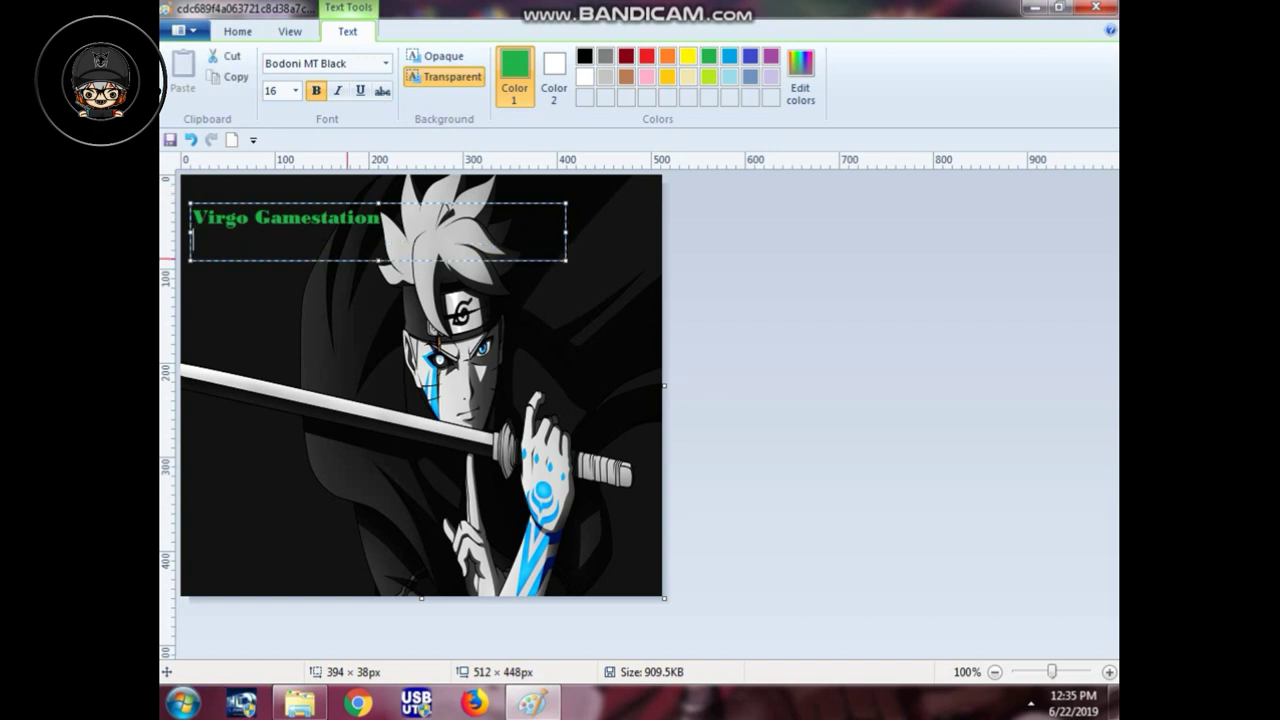
# Step: Add lines 'Service & Penjualan' and a phone number, reposition the box, and commit the text
pyautogui.write('Servu')
pyautogui.press('BackSpace')
pyautogui.write('ice ')
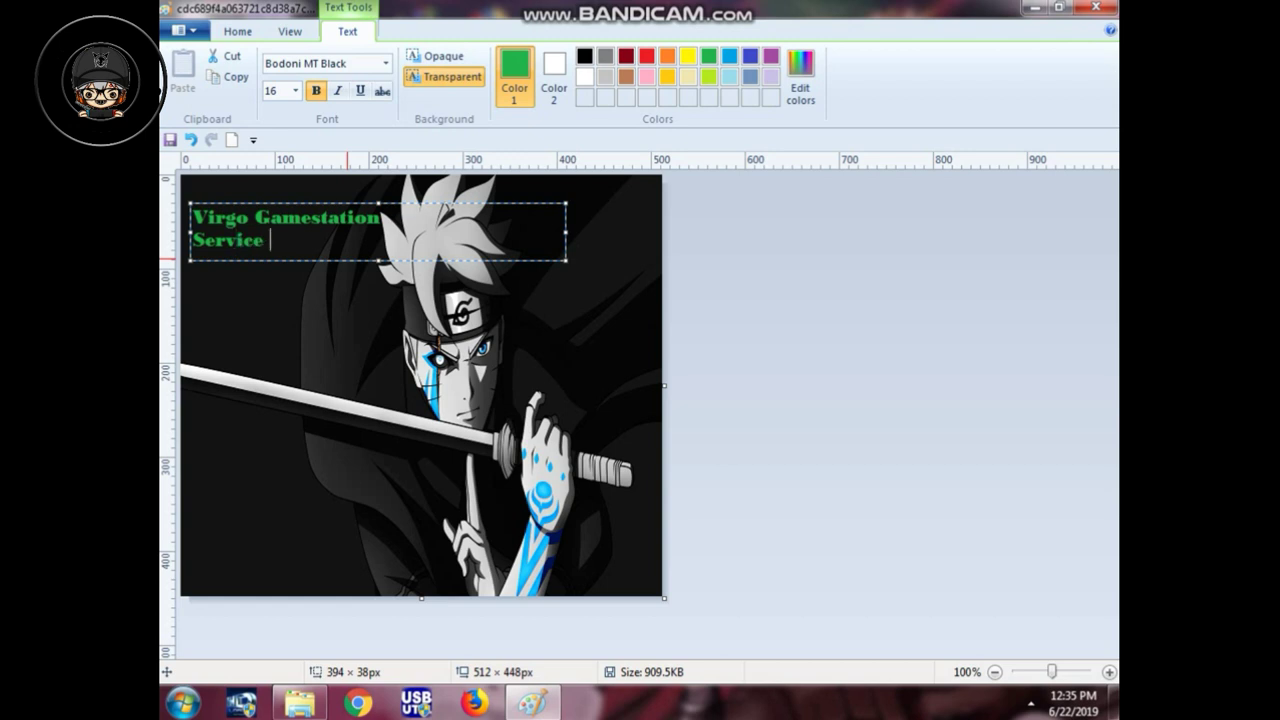
pyautogui.write('& Penjualann')
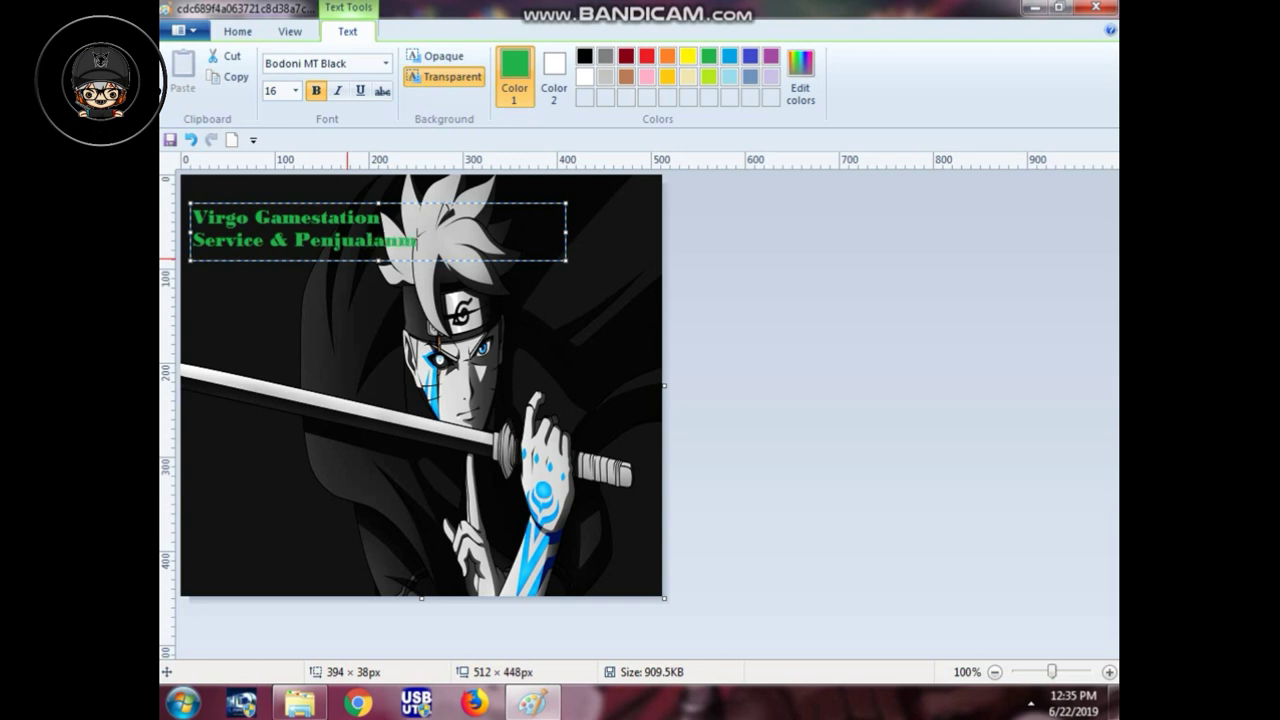
pyautogui.press('BackSpace')
pyautogui.press('Return')
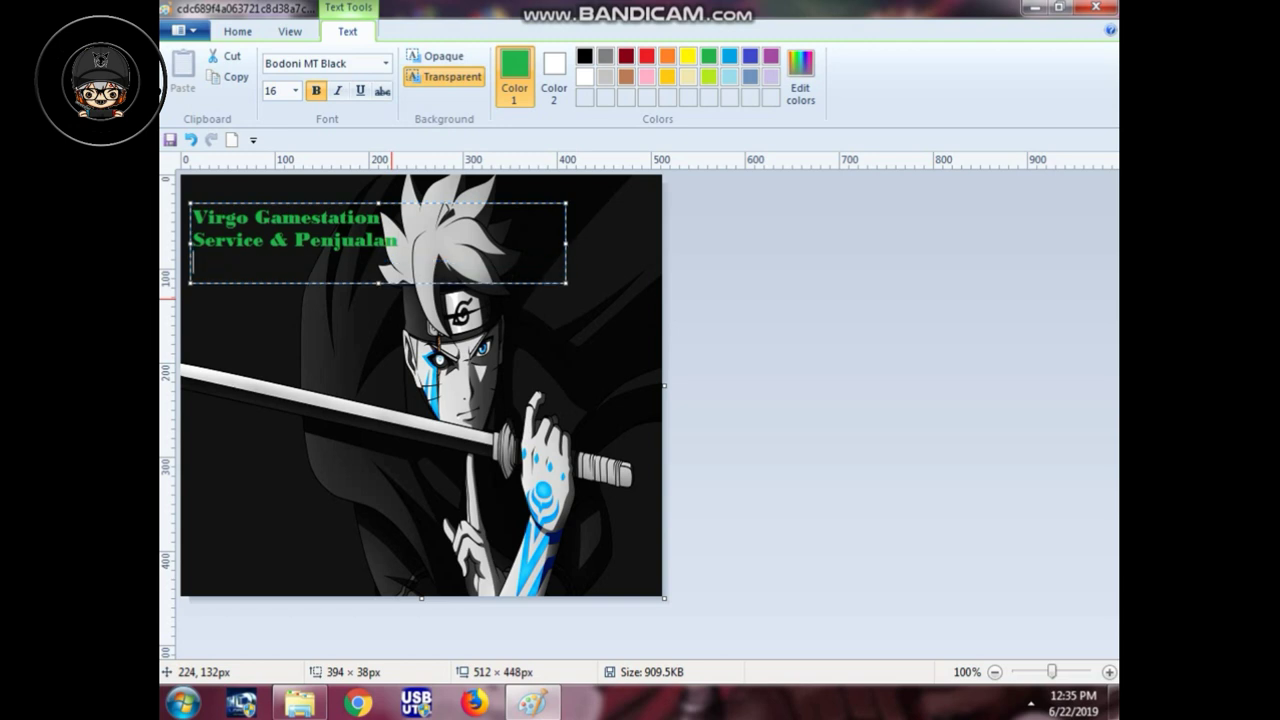
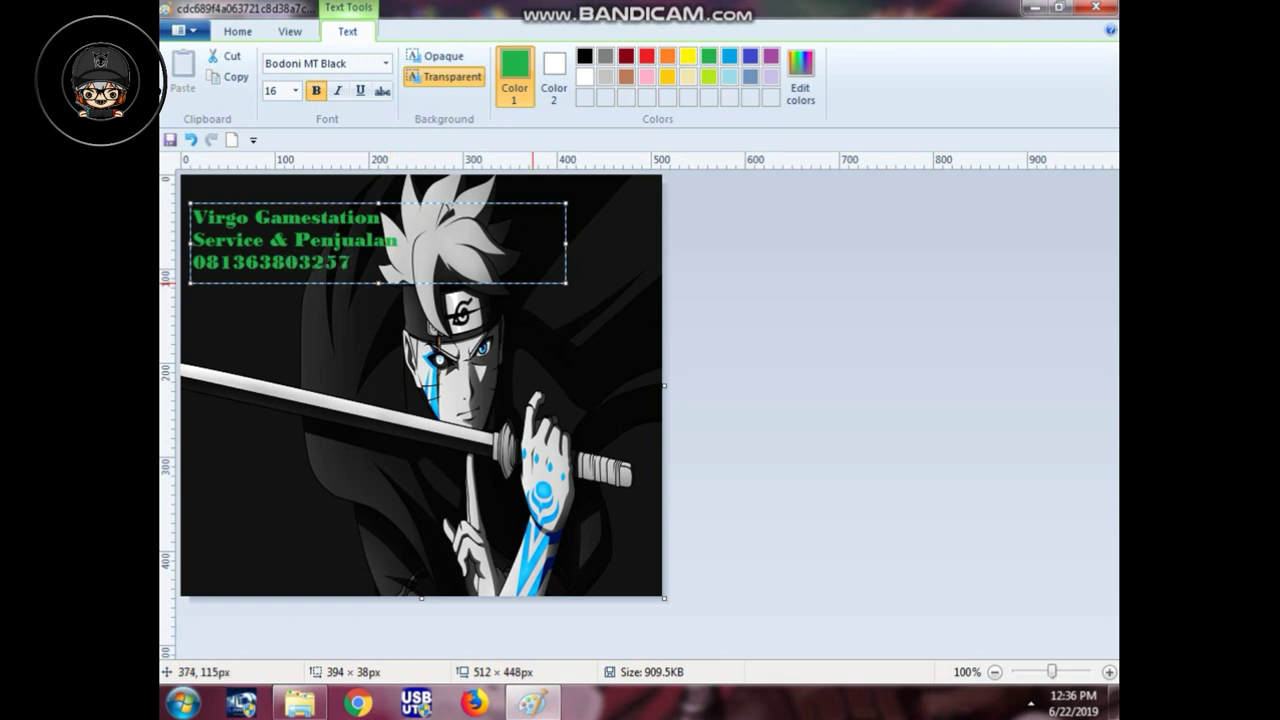
pyautogui.moveTo(566, 243); pyautogui.dragTo(600, 243)
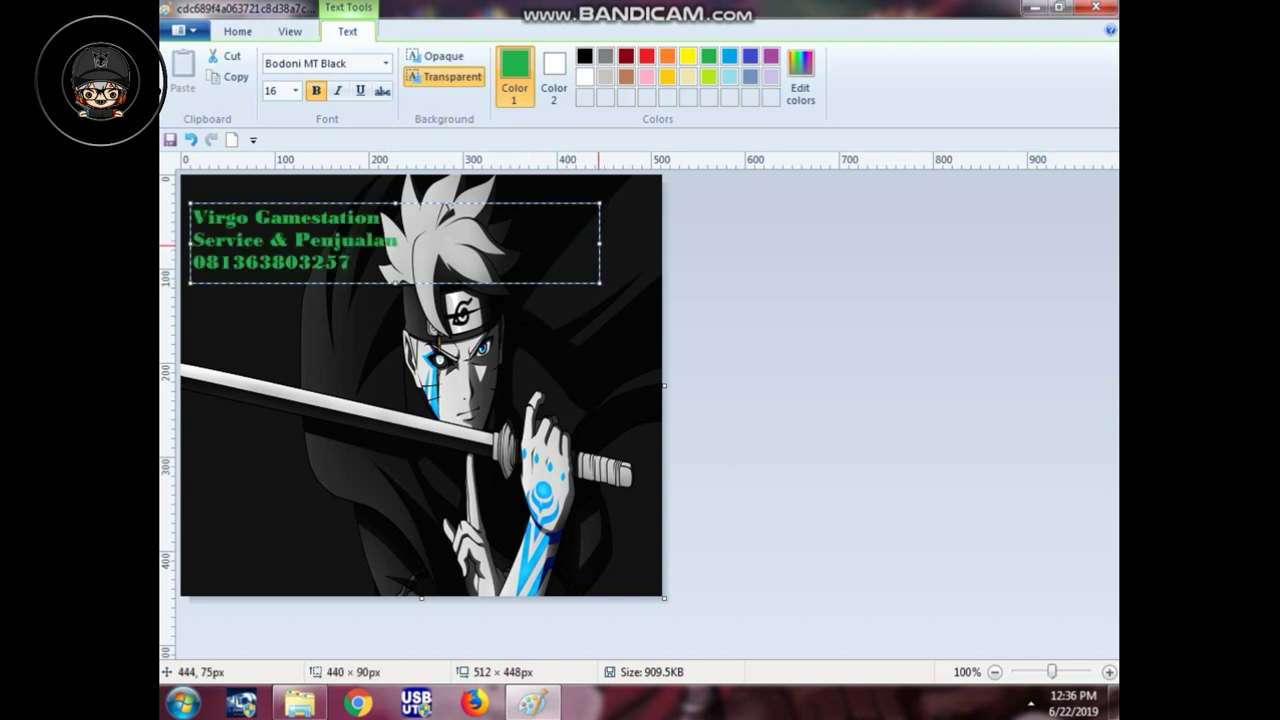
pyautogui.moveTo(505, 283); pyautogui.dragTo(503, 257)
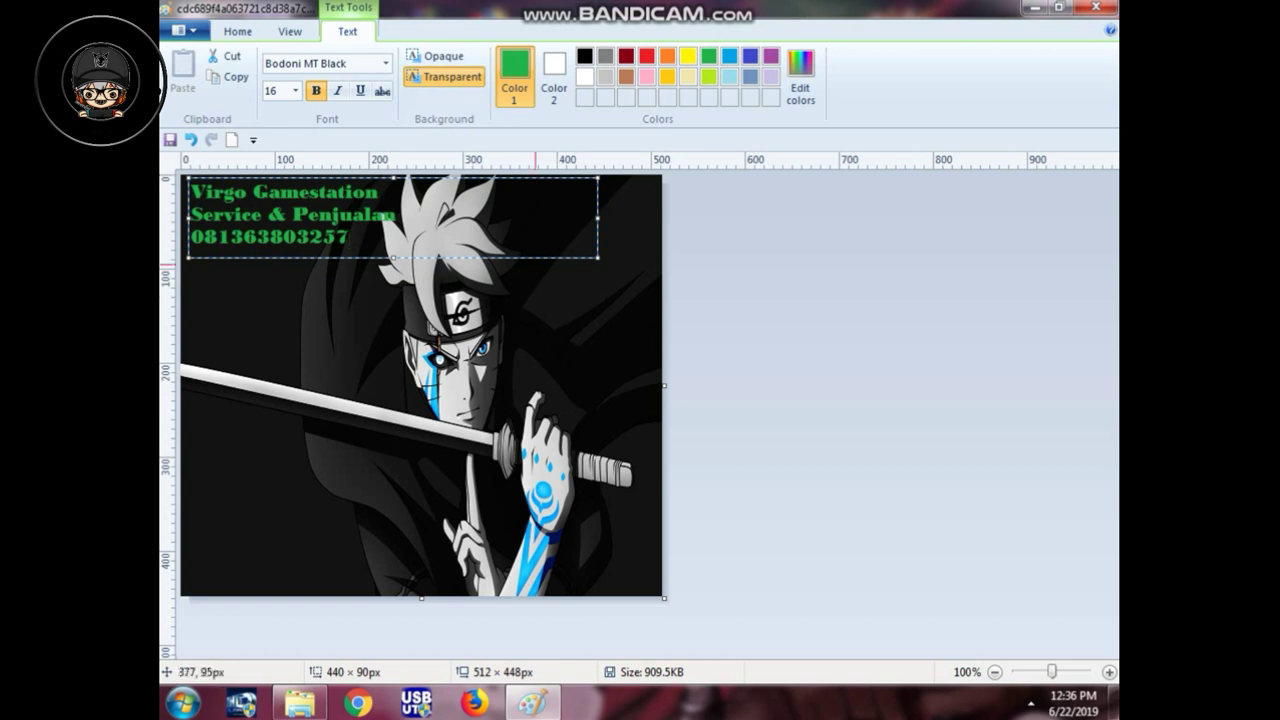
pyautogui.click(618, 351)
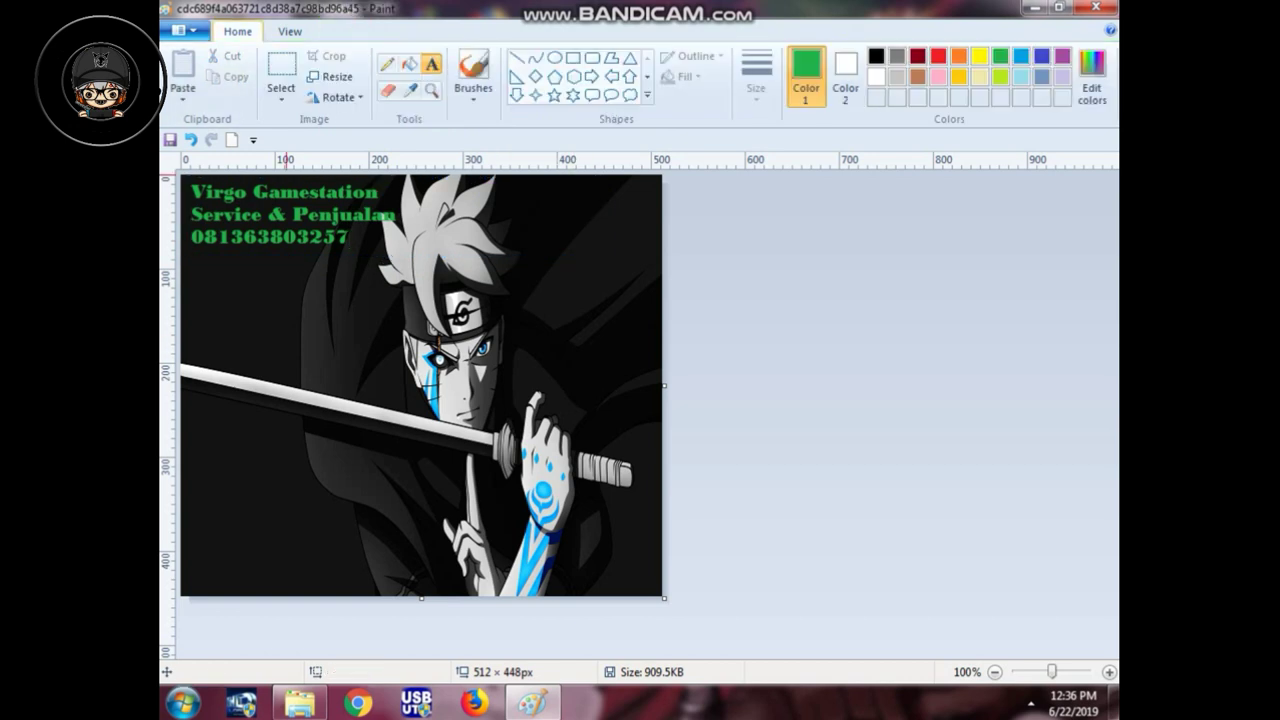
# Step: Save the picture as BMP 'main' in gambar boot ps2, accepting the transparency warning
pyautogui.click(185, 30)
pyautogui.moveTo(218, 187)
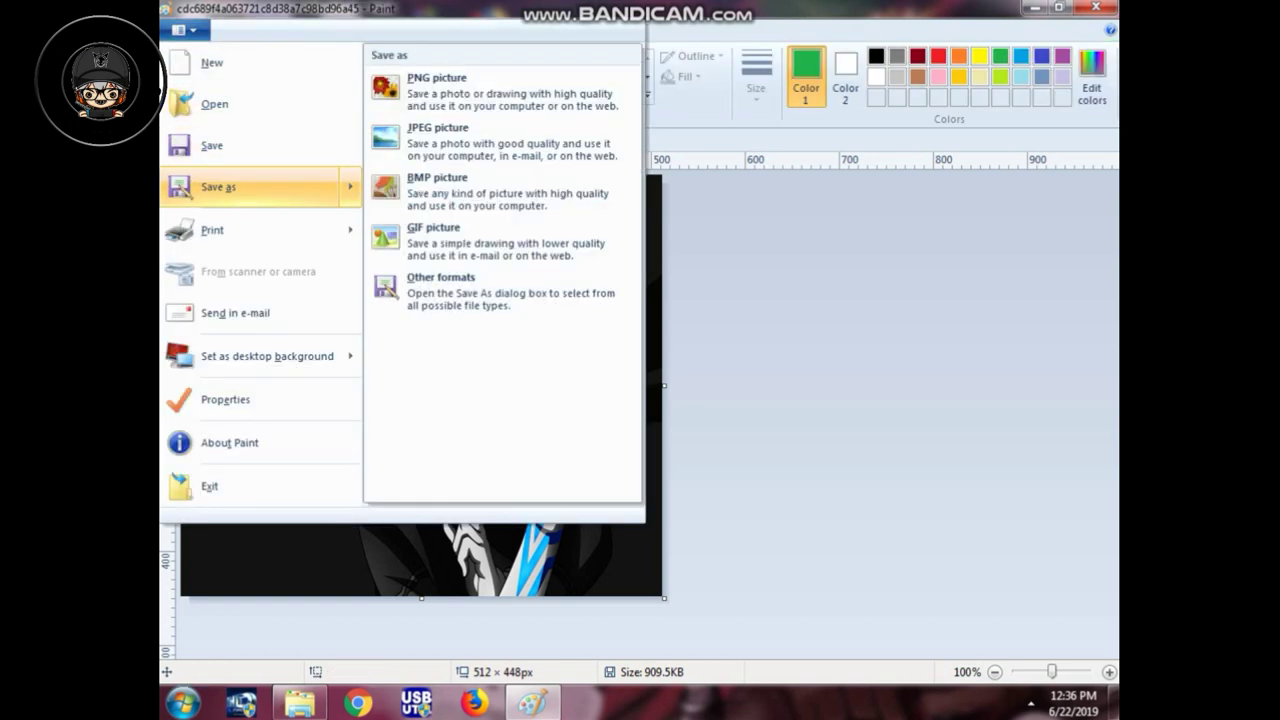
pyautogui.click(437, 185)
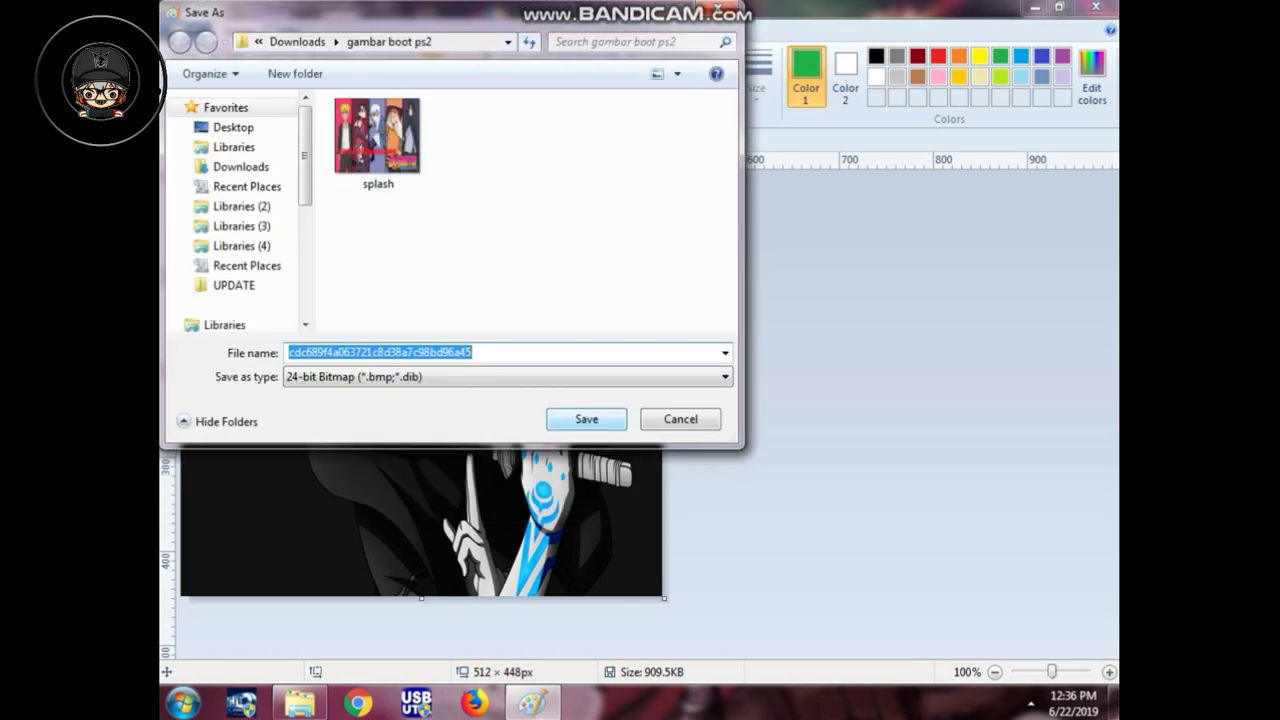
pyautogui.press('BackSpace')
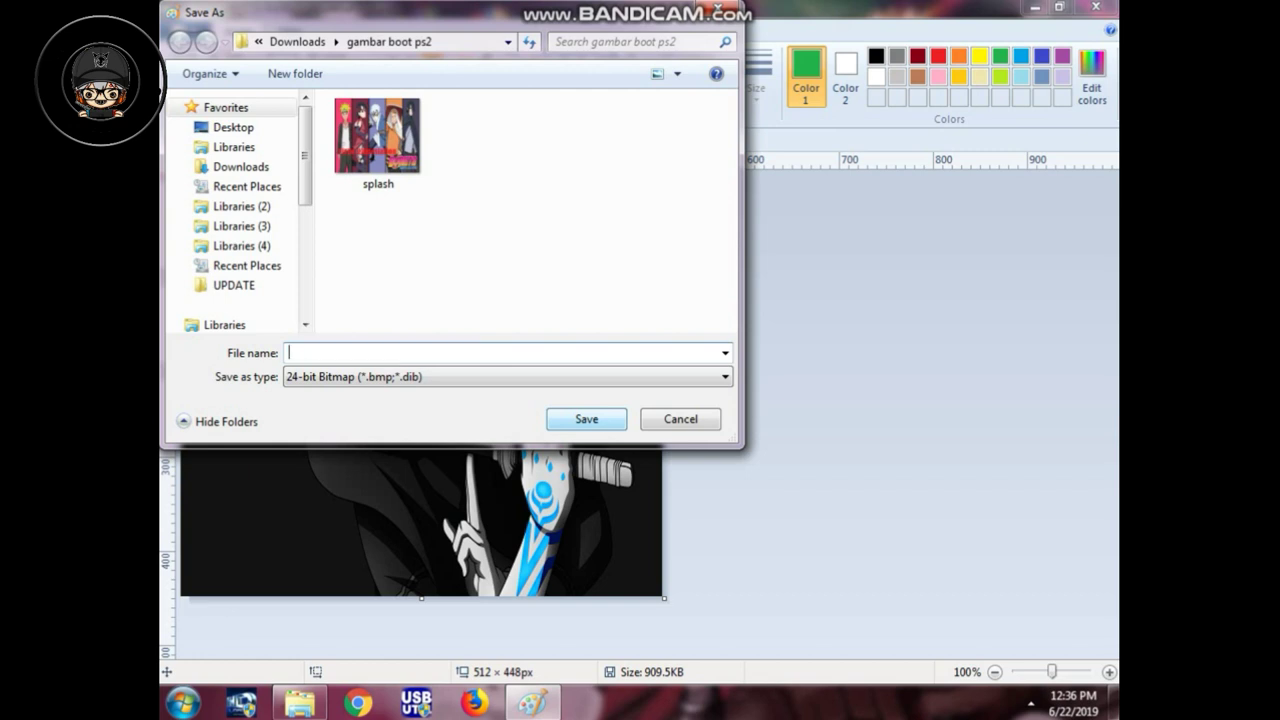
pyautogui.write('main')
pyautogui.press('Return')
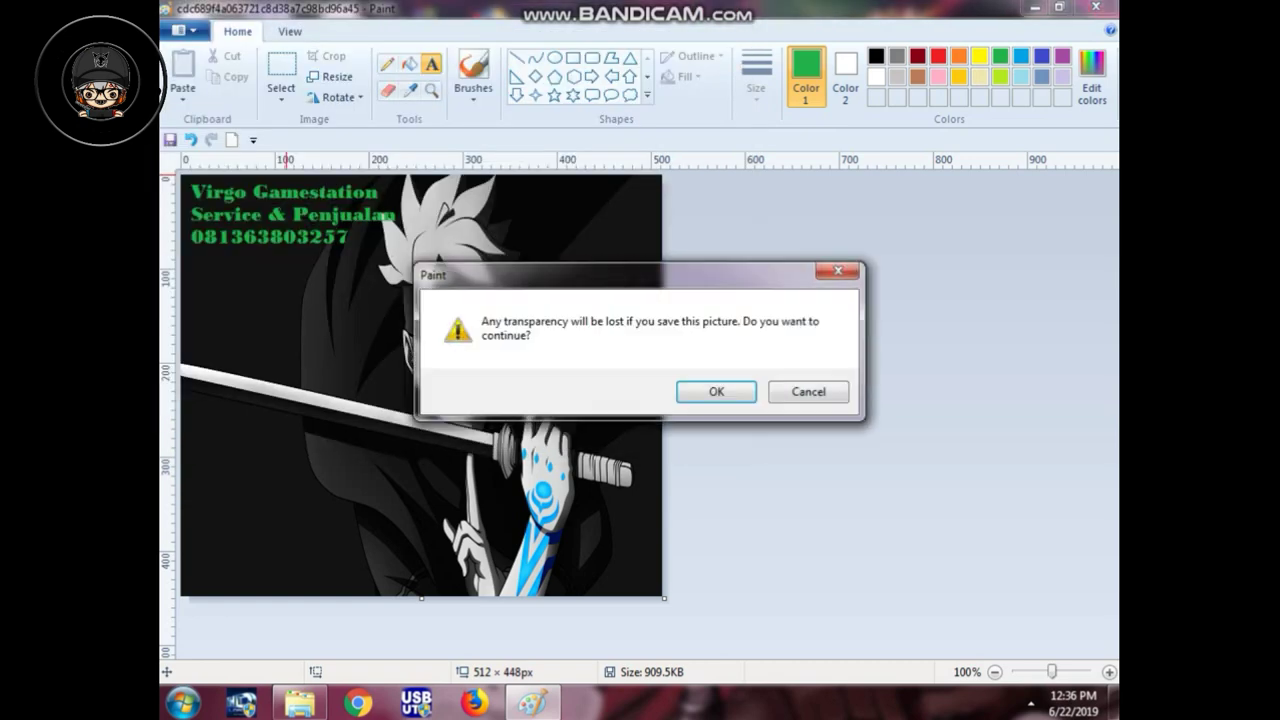
pyautogui.click(728, 393)
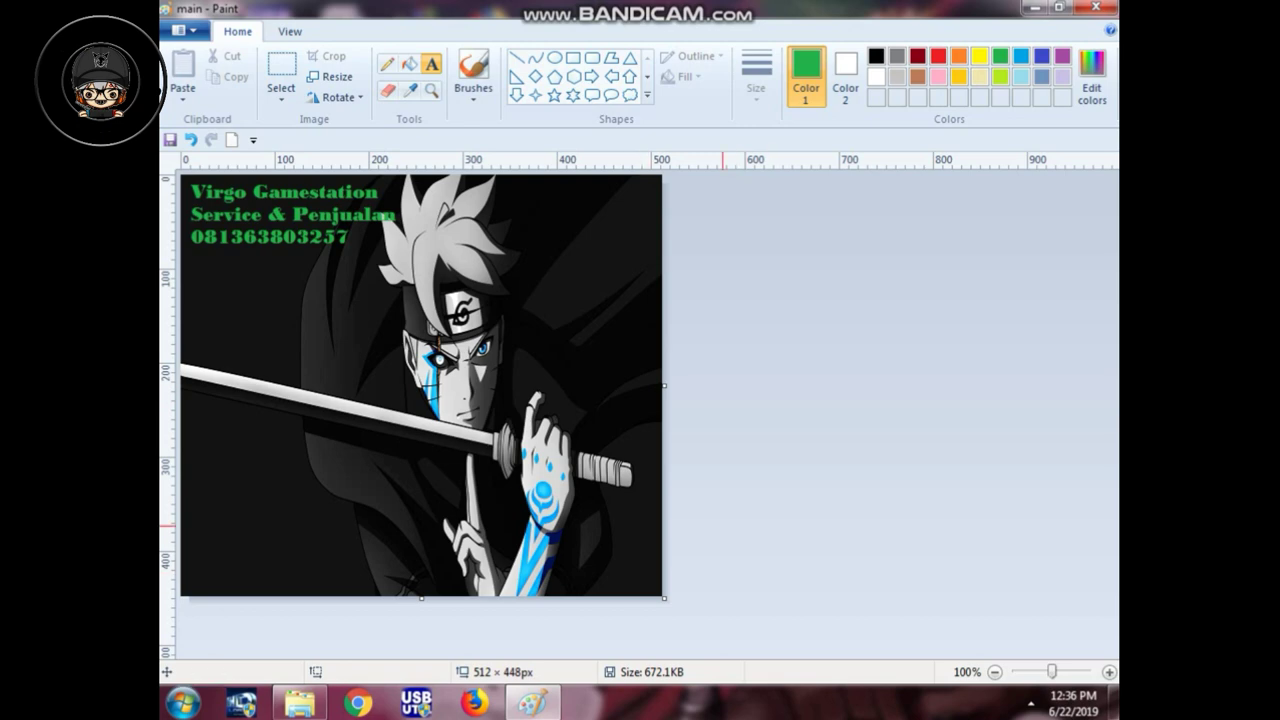
# Step: Close Paint and switch the gambar boot ps2 folder to Large Icons to show main's thumbnail
pyautogui.click(1103, 7)
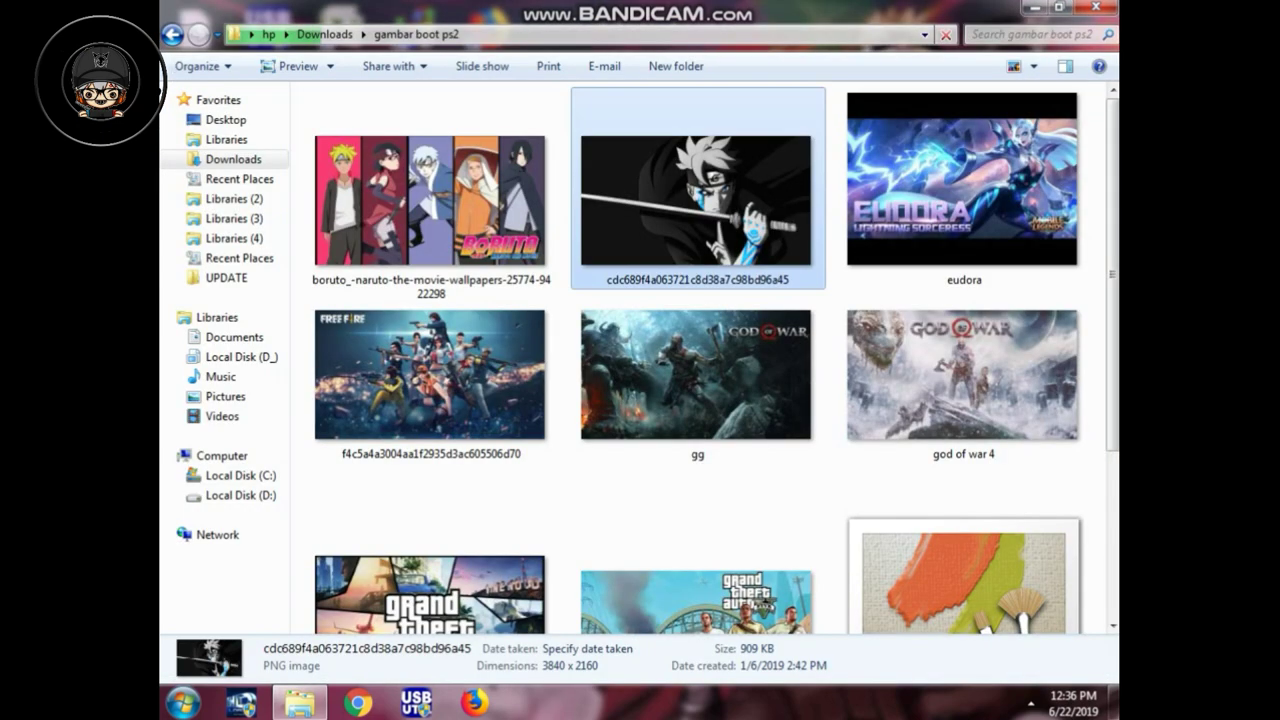
pyautogui.scroll(-5, 964, 300)
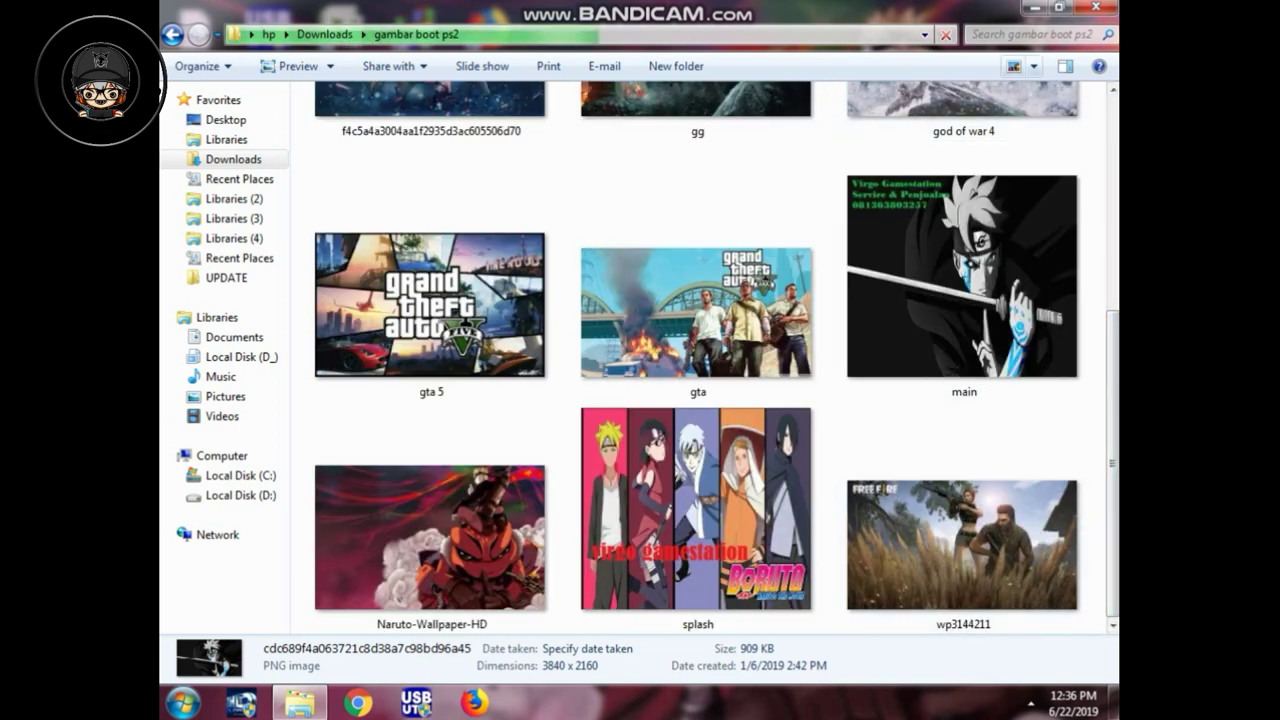
pyautogui.click(1034, 66)
pyautogui.click(1047, 105)
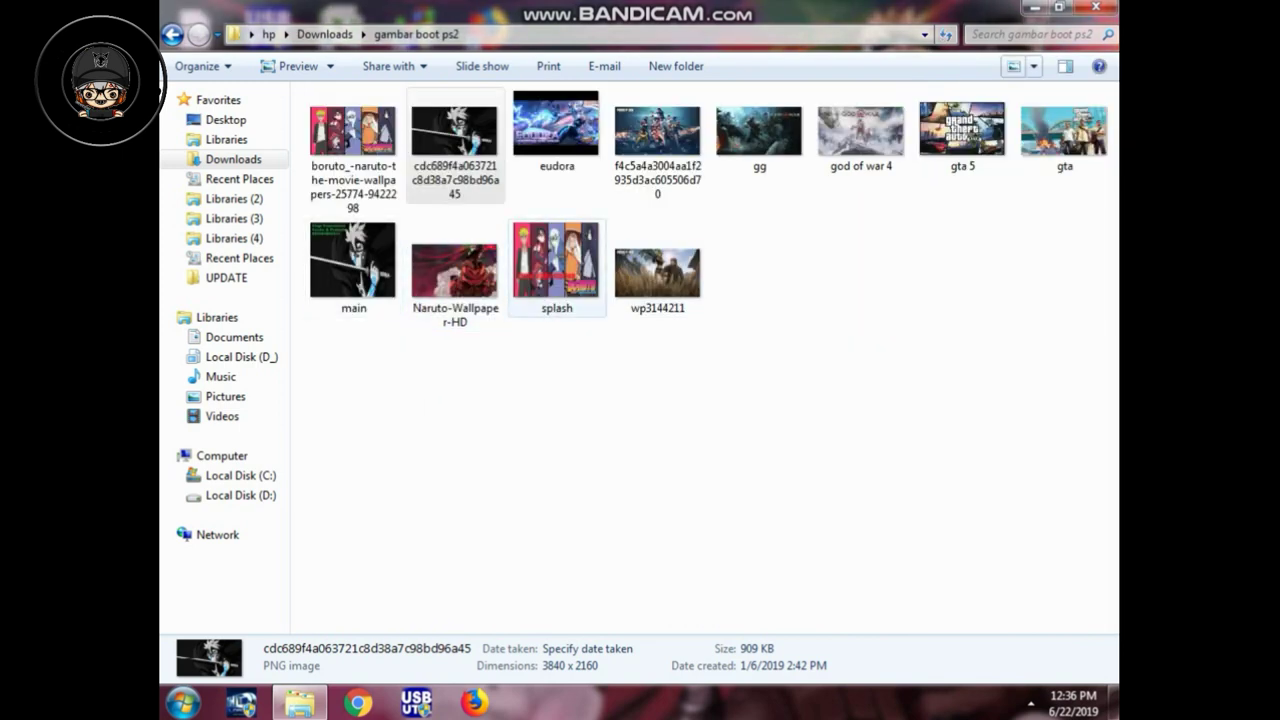
# Step: Minimise windows to the desktop, check the hidden tray icons, and select the hdlpatch_gui shortcut
pyautogui.press('super+d')
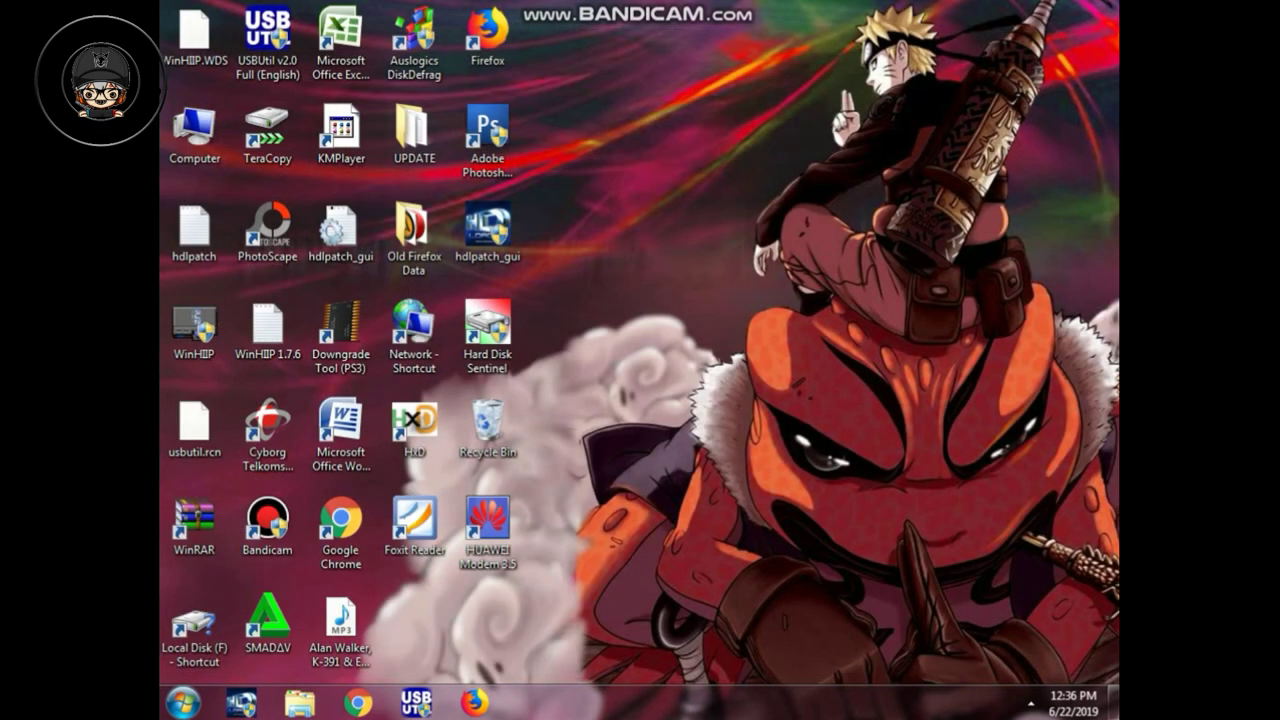
pyautogui.click(1002, 703)
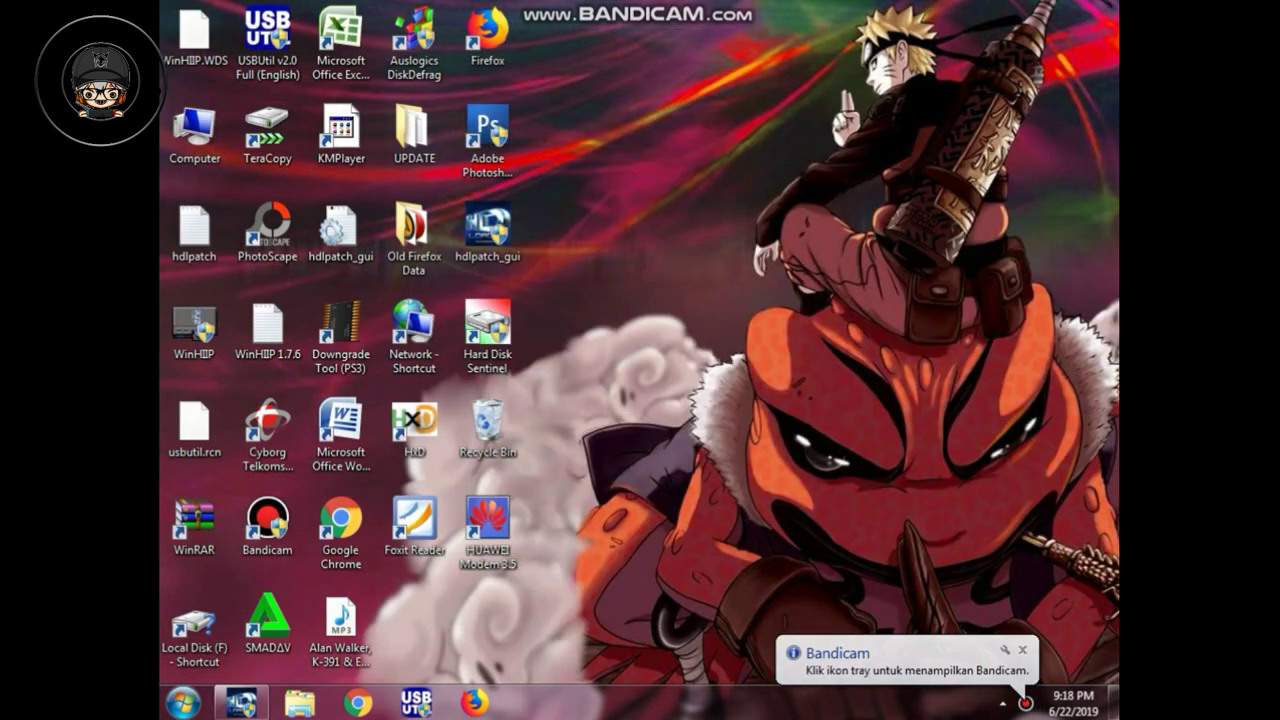
pyautogui.click(488, 228)
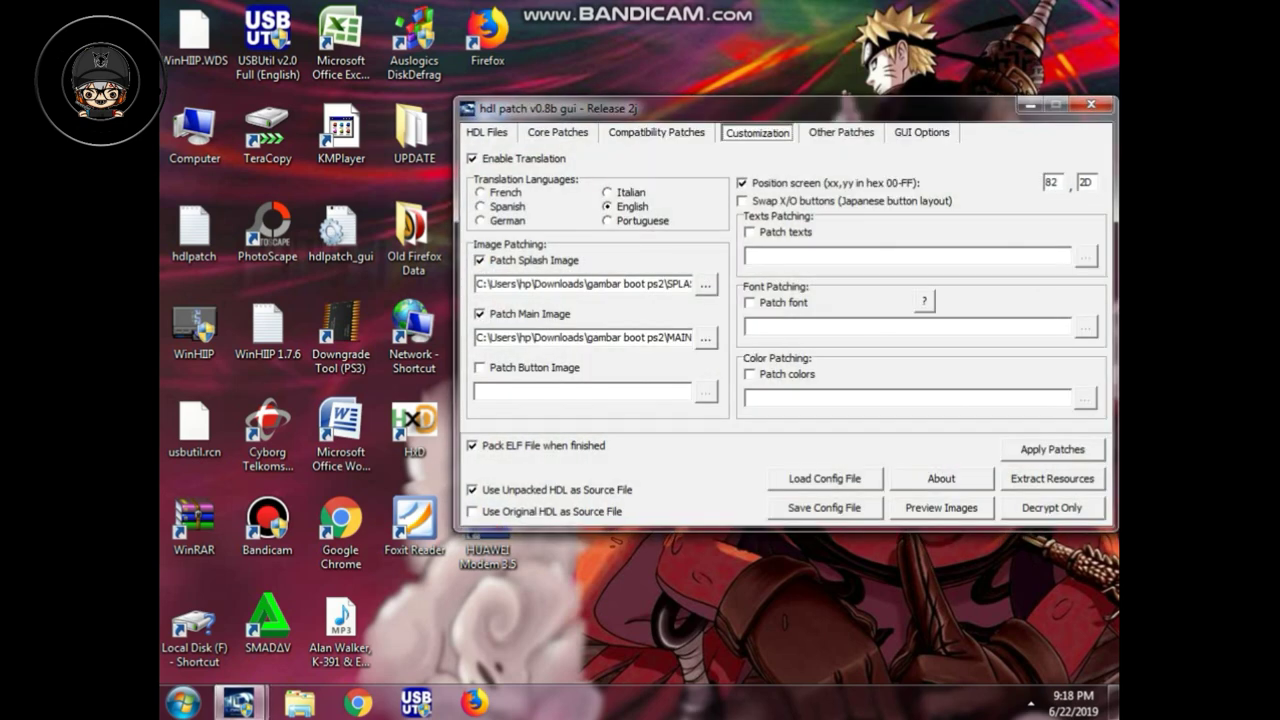
# Step: Move the patcher window left and review HDL Files, Core Patches, Compatibility, Other Patches, GUI Options, then Customization
pyautogui.moveTo(700, 106); pyautogui.dragTo(603, 103)
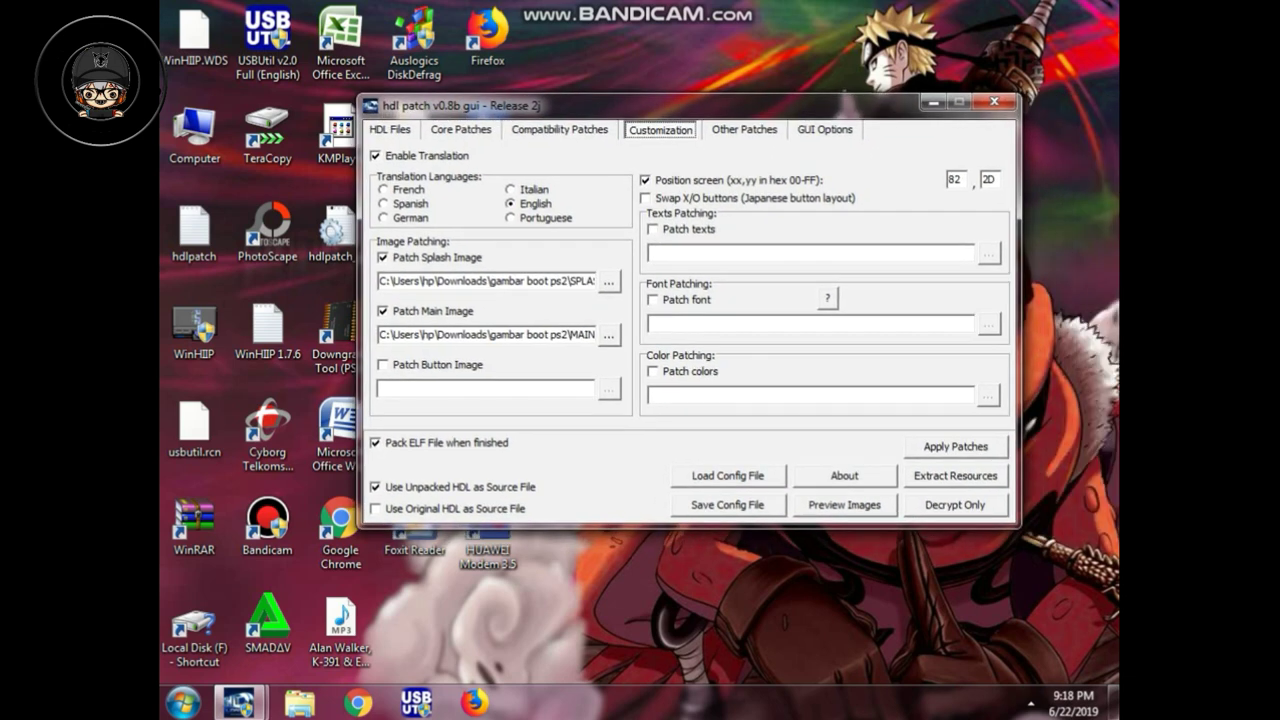
pyautogui.click(389, 129)
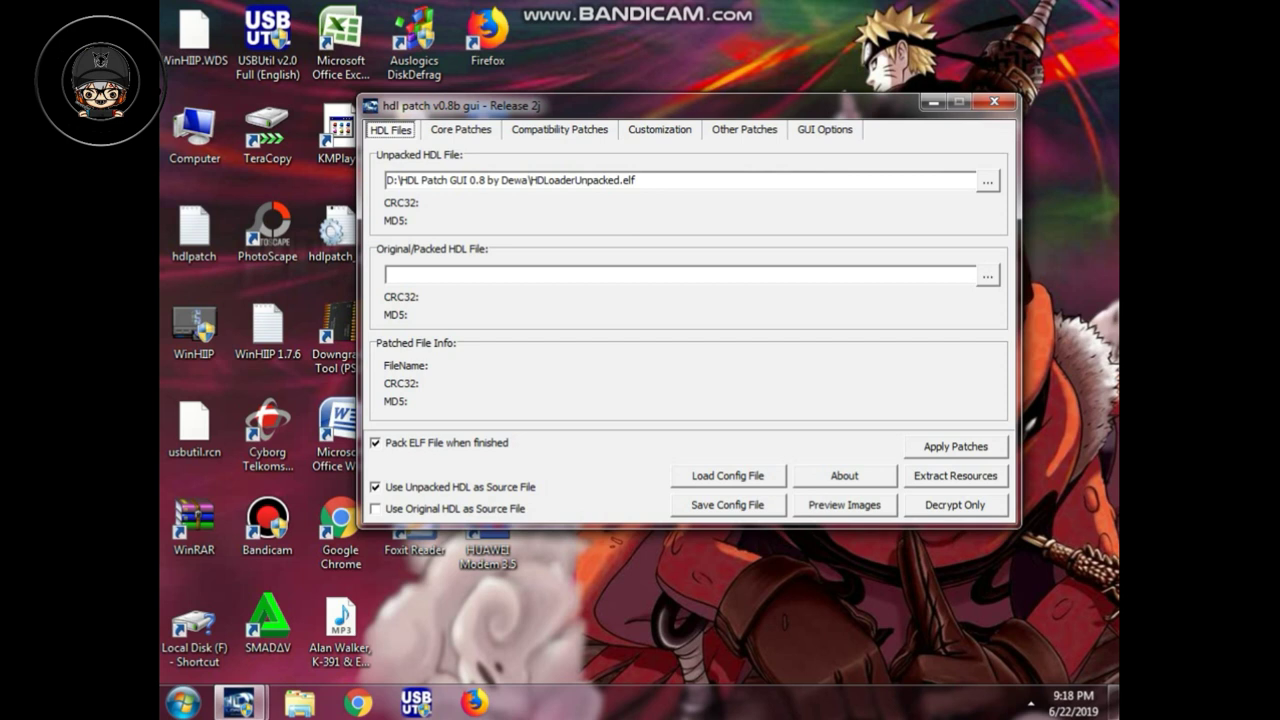
pyautogui.click(461, 129)
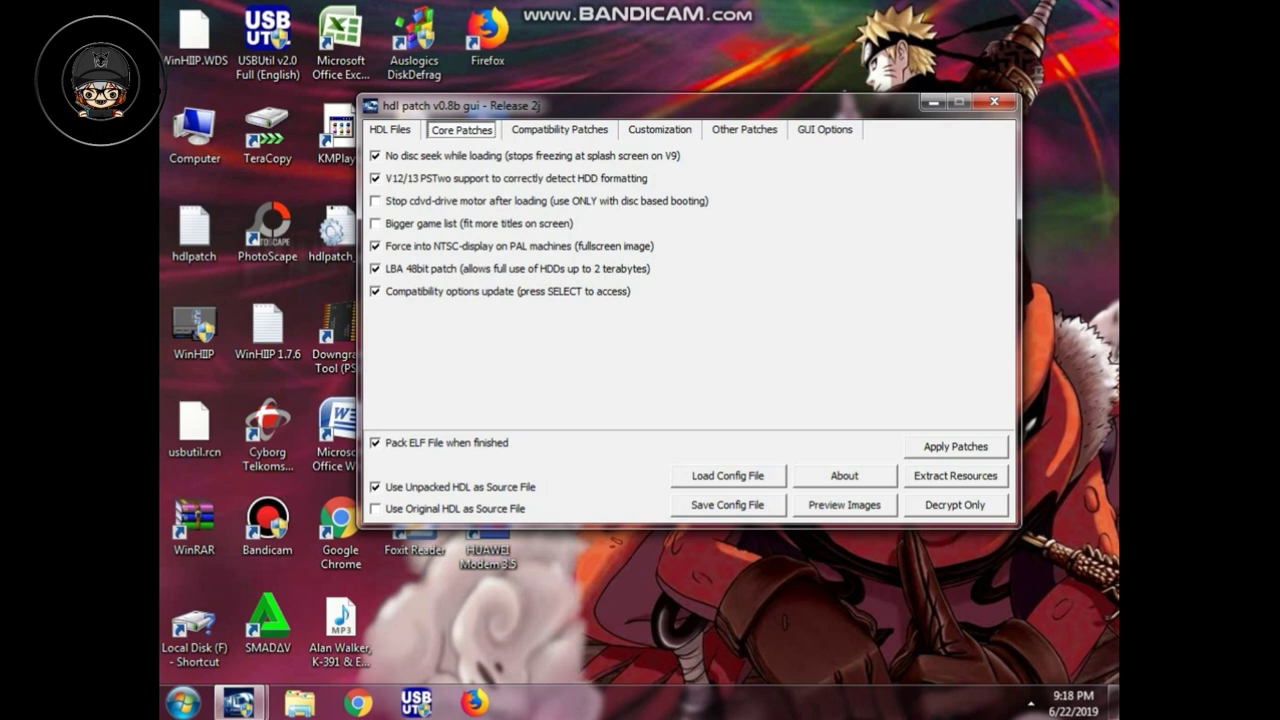
pyautogui.hotkey('ctrl', 'Tab')
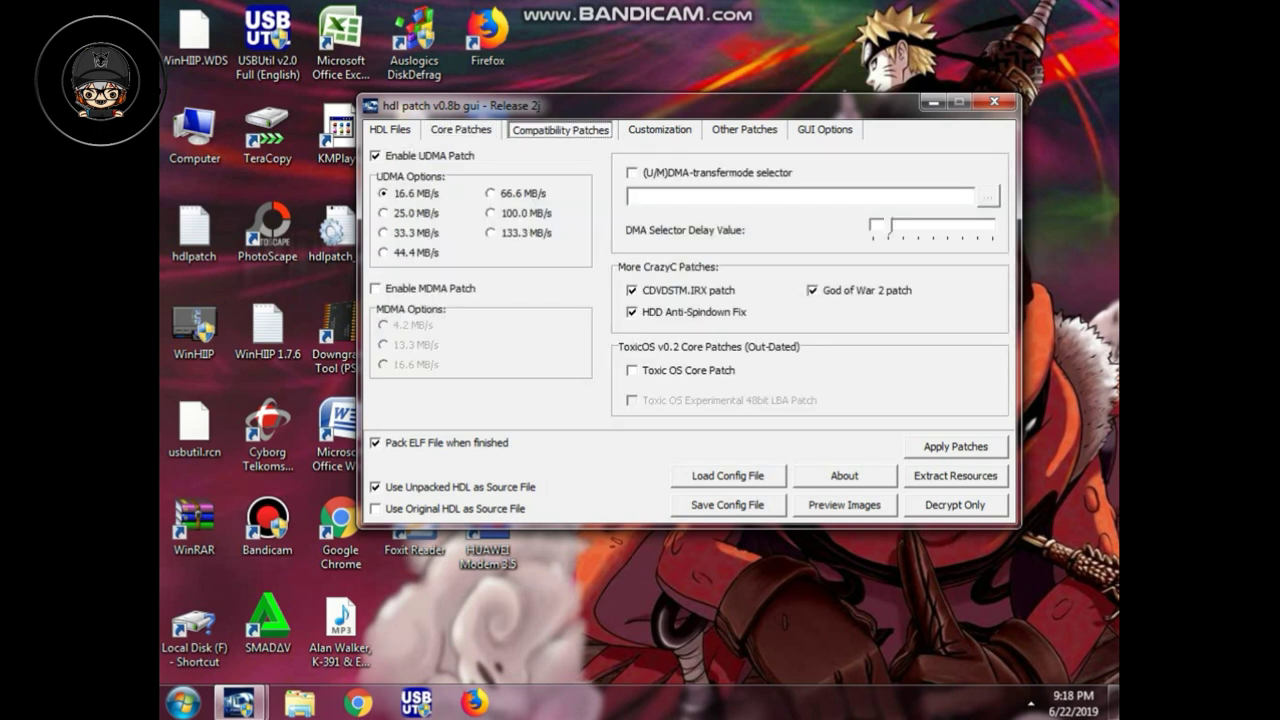
pyautogui.hotkey('ctrl', 'Tab')
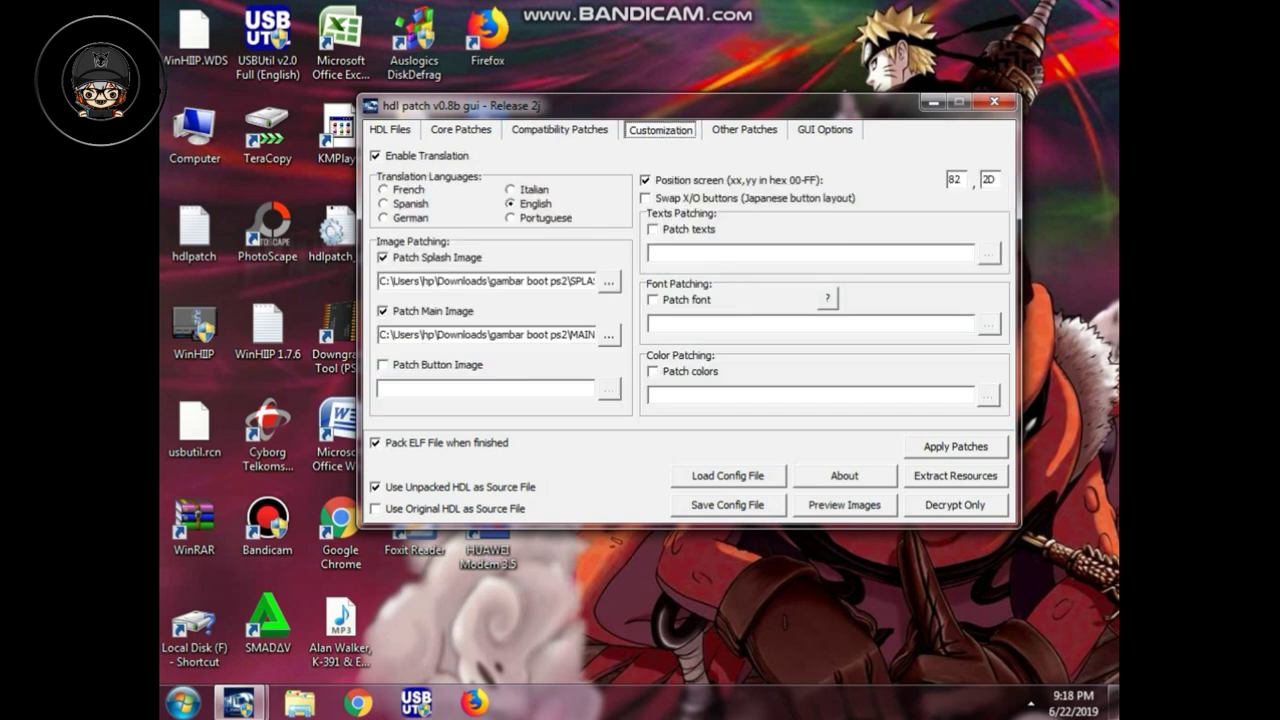
pyautogui.hotkey('ctrl', 'Tab')
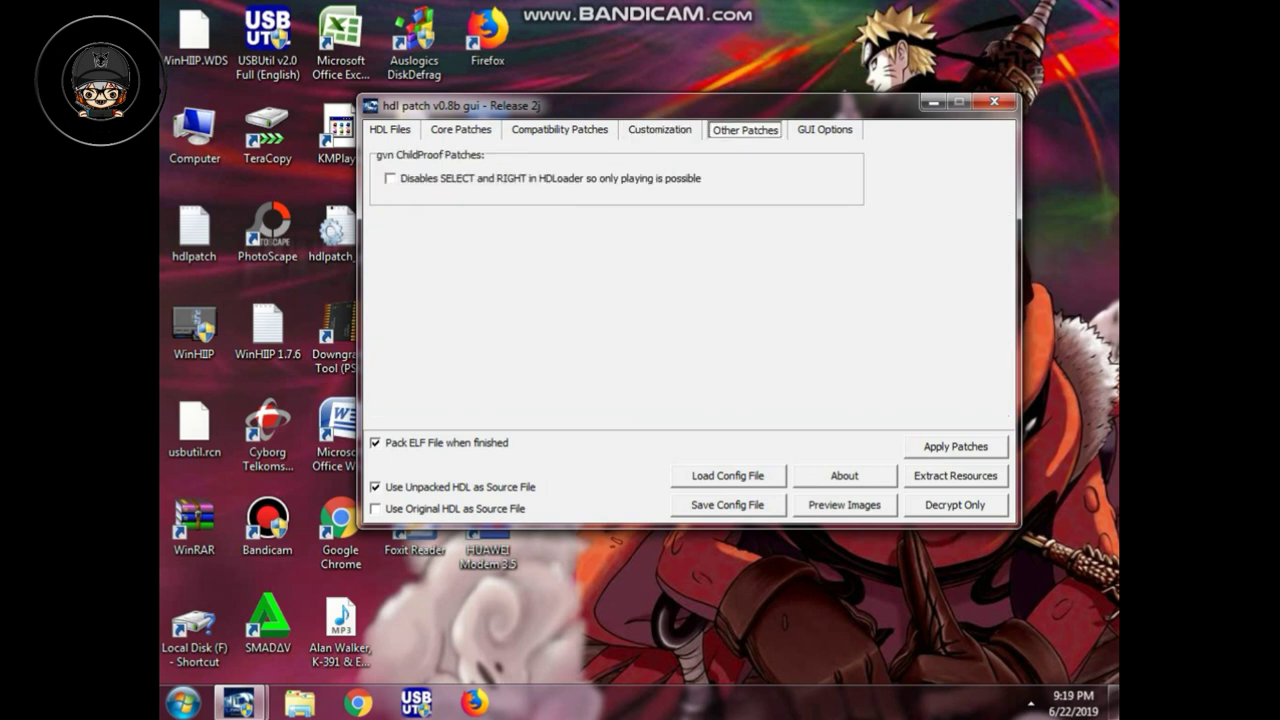
pyautogui.hotkey('ctrl', 'Tab')
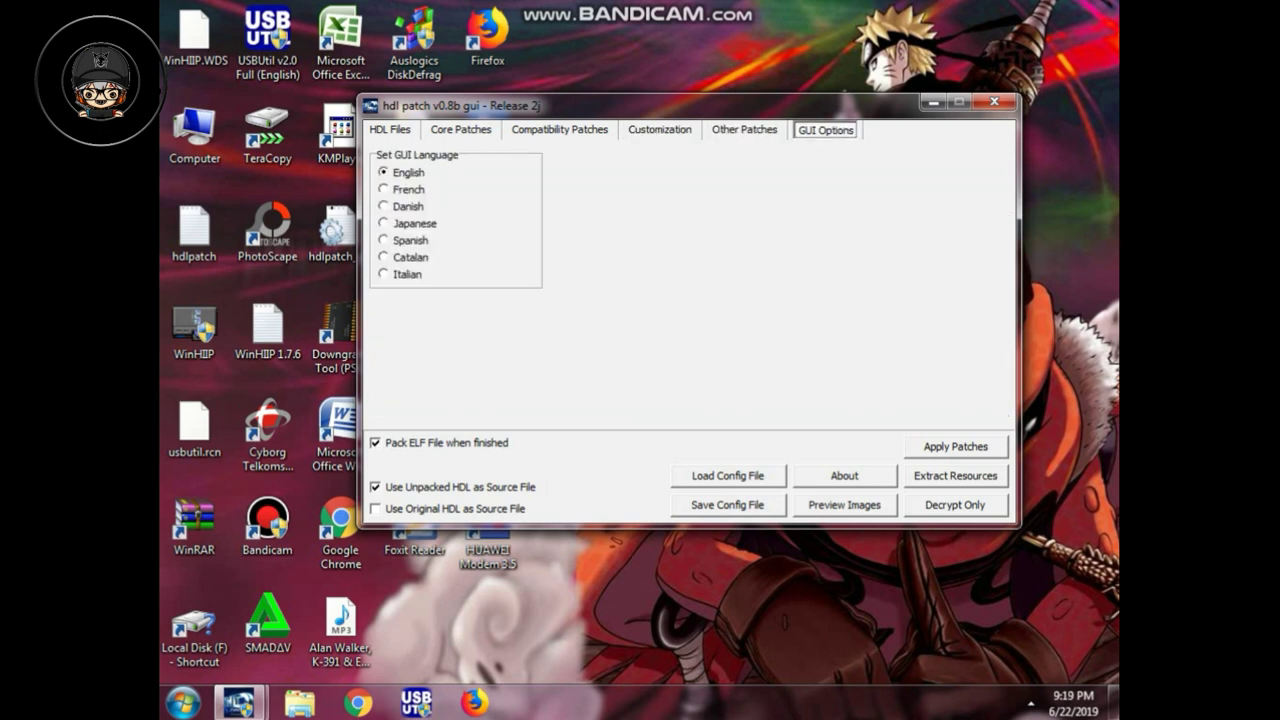
pyautogui.hotkey('ctrl', 'shift', 'Tab')
pyautogui.hotkey('ctrl', 'shift', 'Tab')
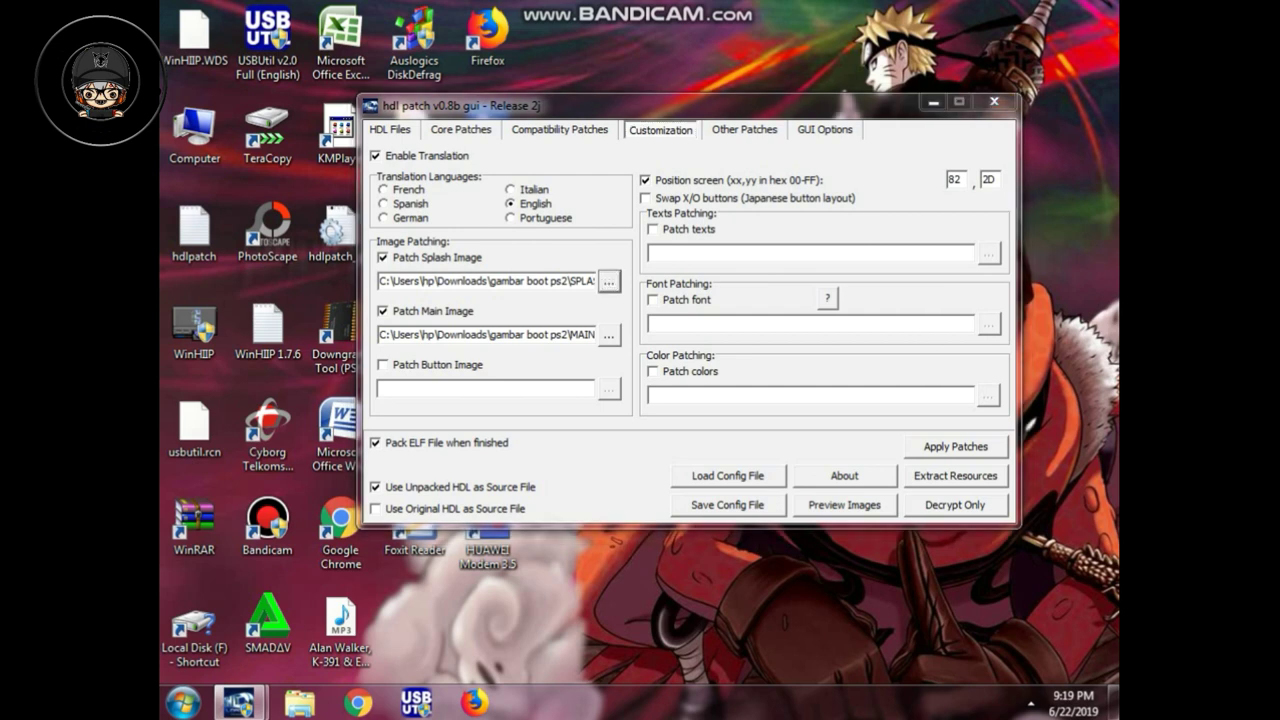
# Step: Set the Splash Image to the splash file from gambar boot ps2
pyautogui.click(609, 281)
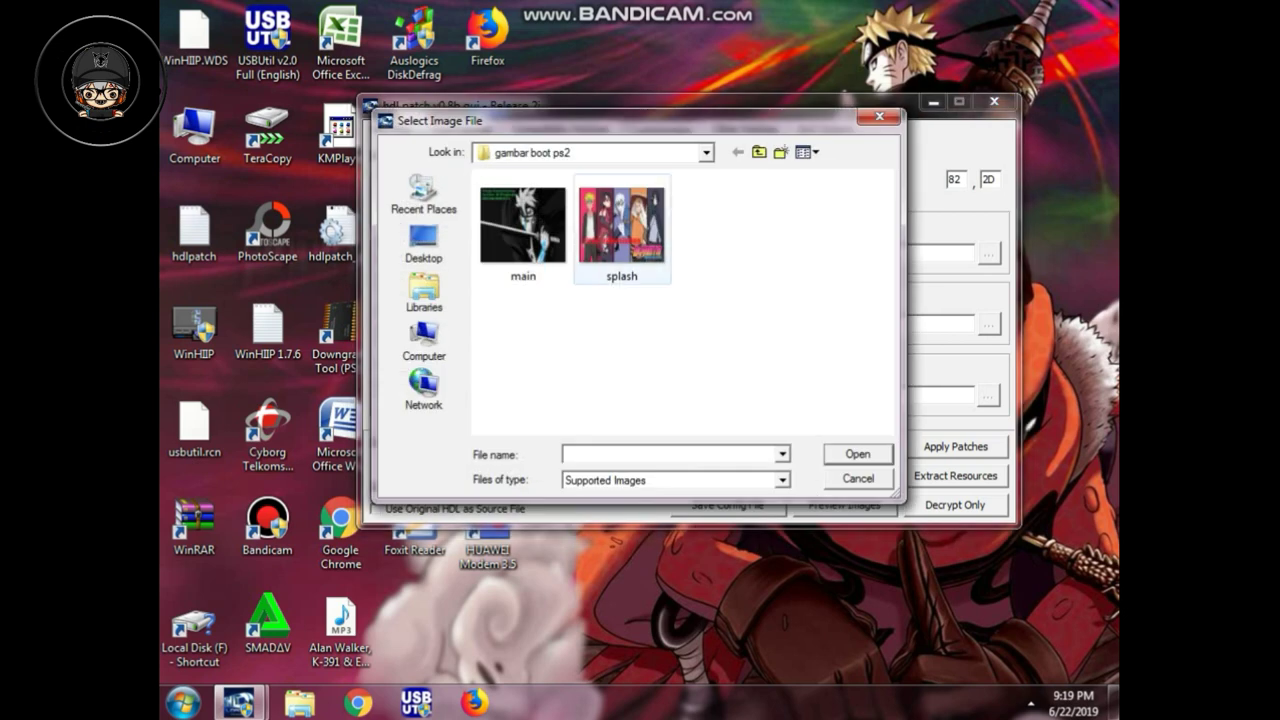
pyautogui.click(622, 230)
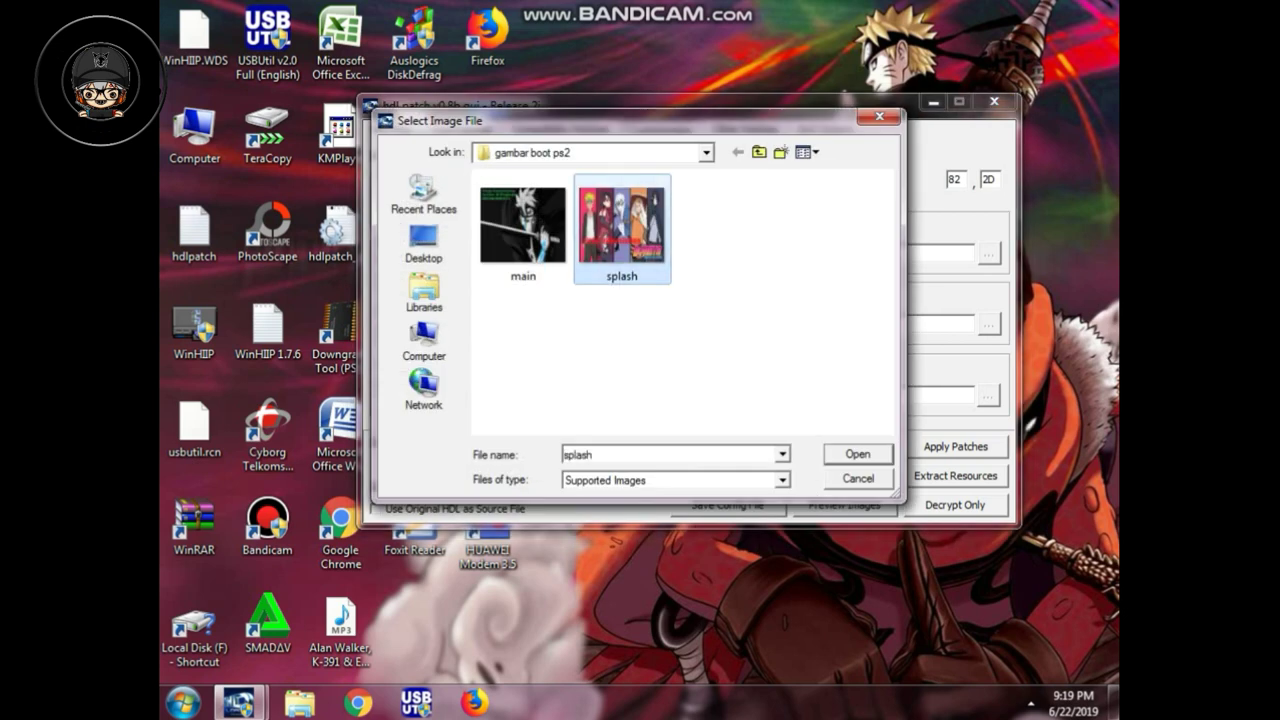
pyautogui.press('Return')
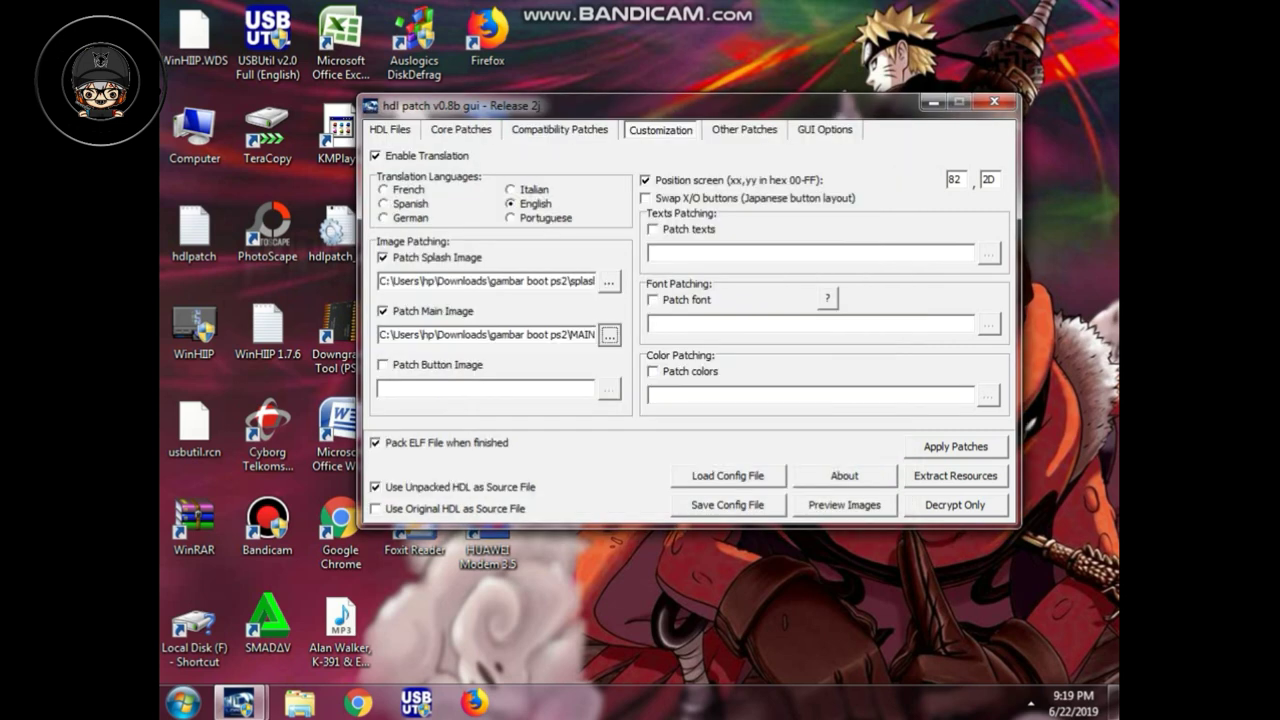
# Step: Set the Main Image to the main file, then preview both boot images
pyautogui.click(609, 334)
pyautogui.click(523, 230)
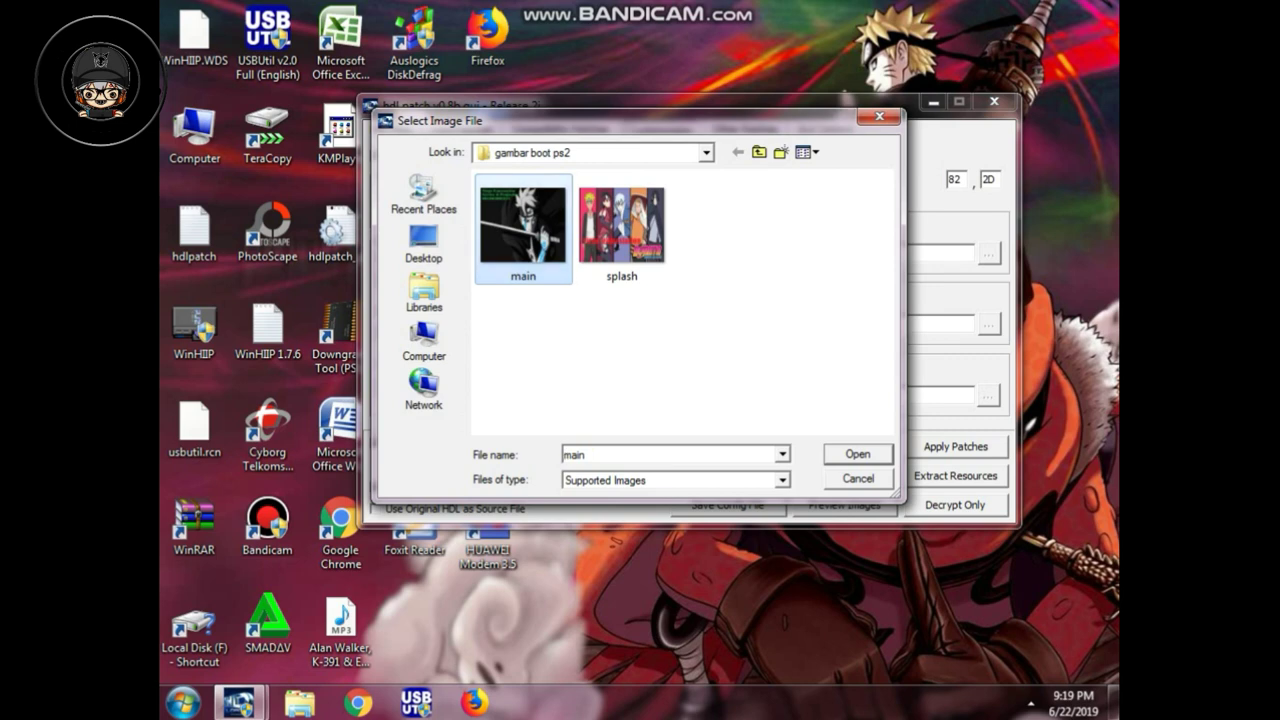
pyautogui.press('Return')
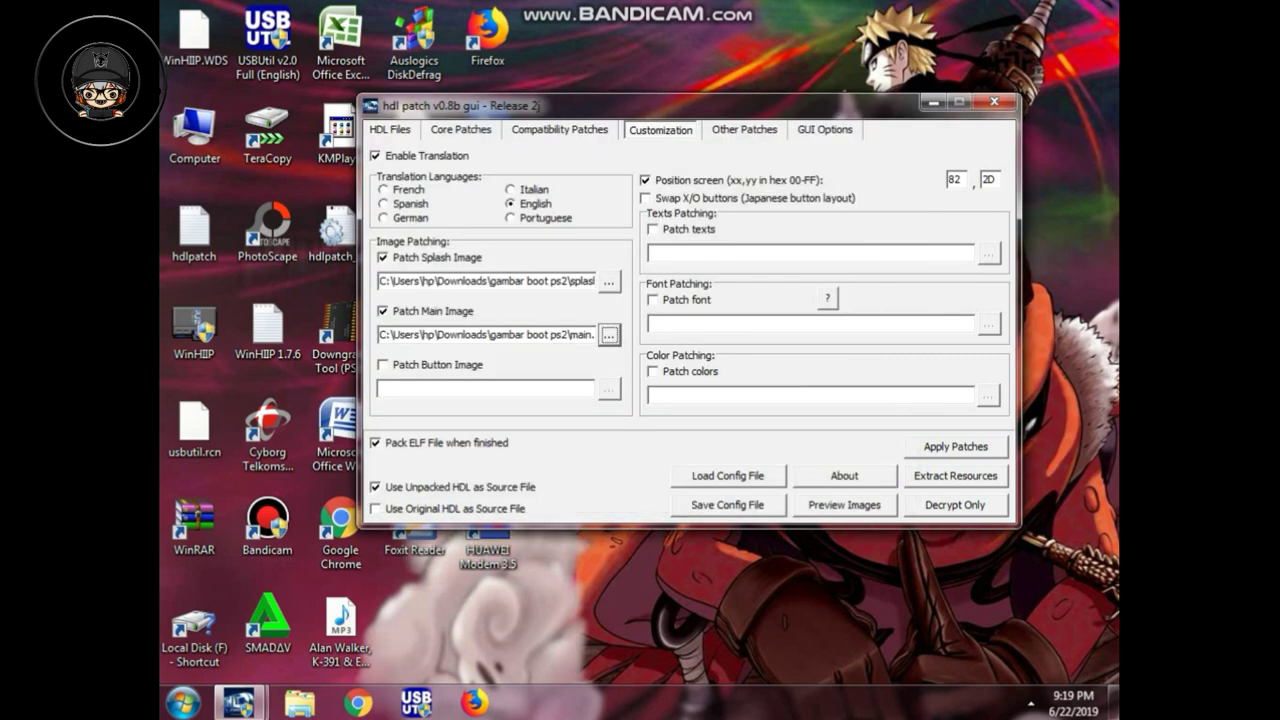
pyautogui.click(844, 504)
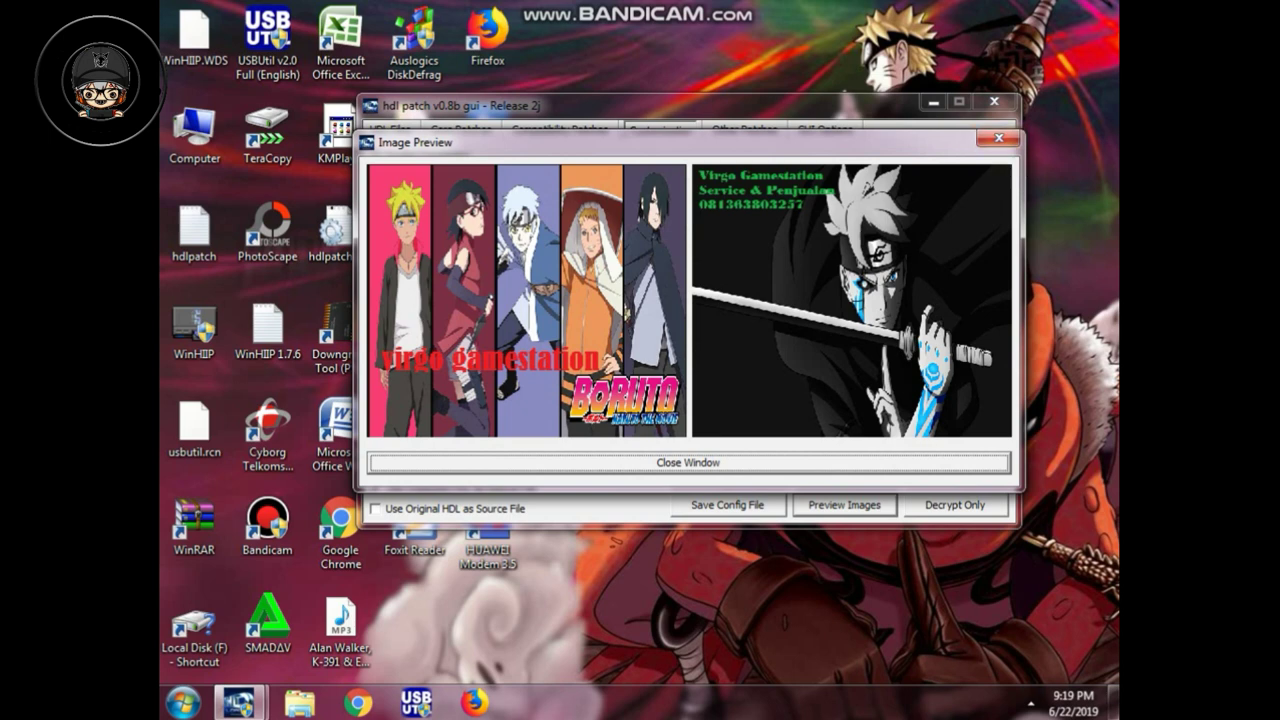
pyautogui.click(998, 138)
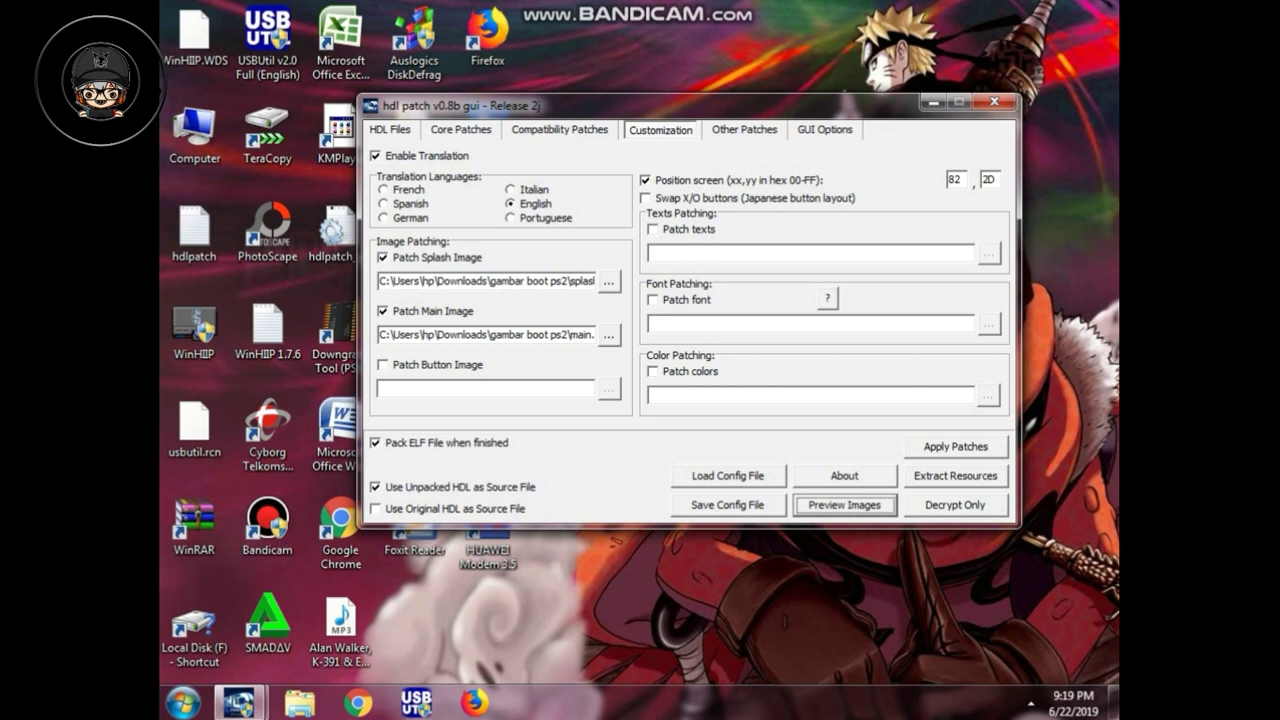
# Step: Apply the patches, saving the ELF as BOOT, acknowledge each confirmation, and close the patcher
pyautogui.click(955, 446)
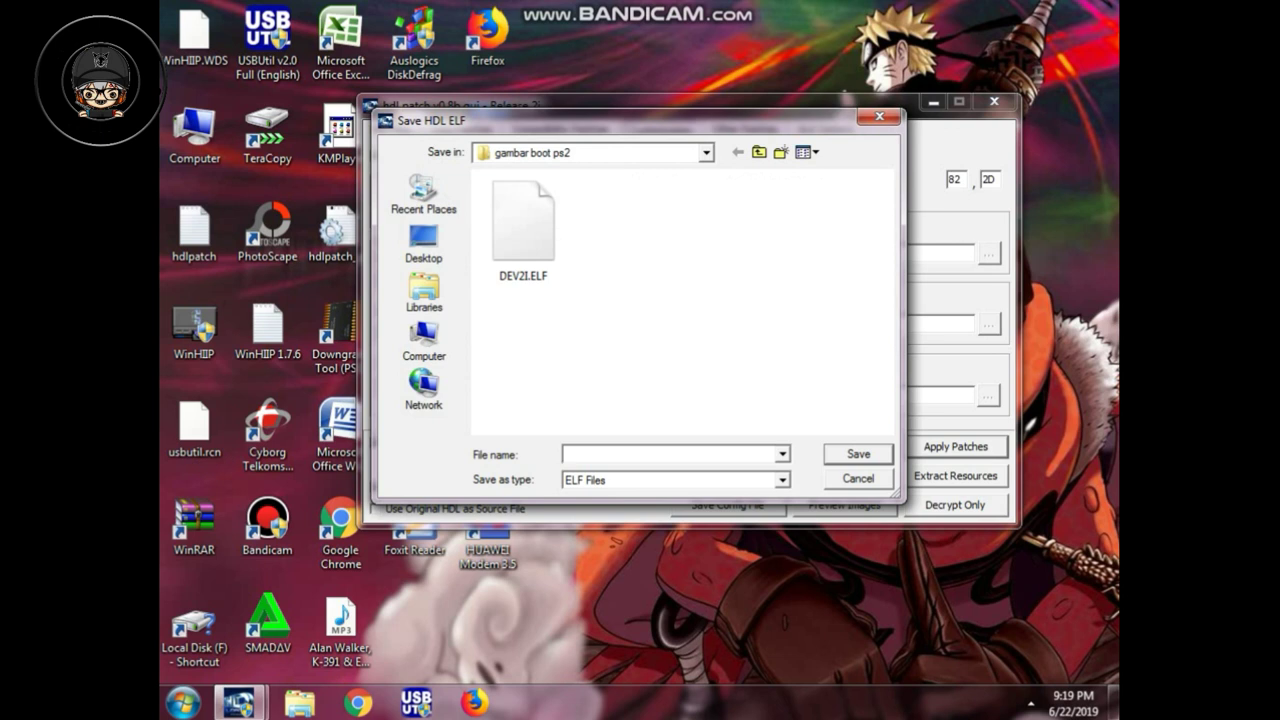
pyautogui.write('BOOT')
pyautogui.press('Return')
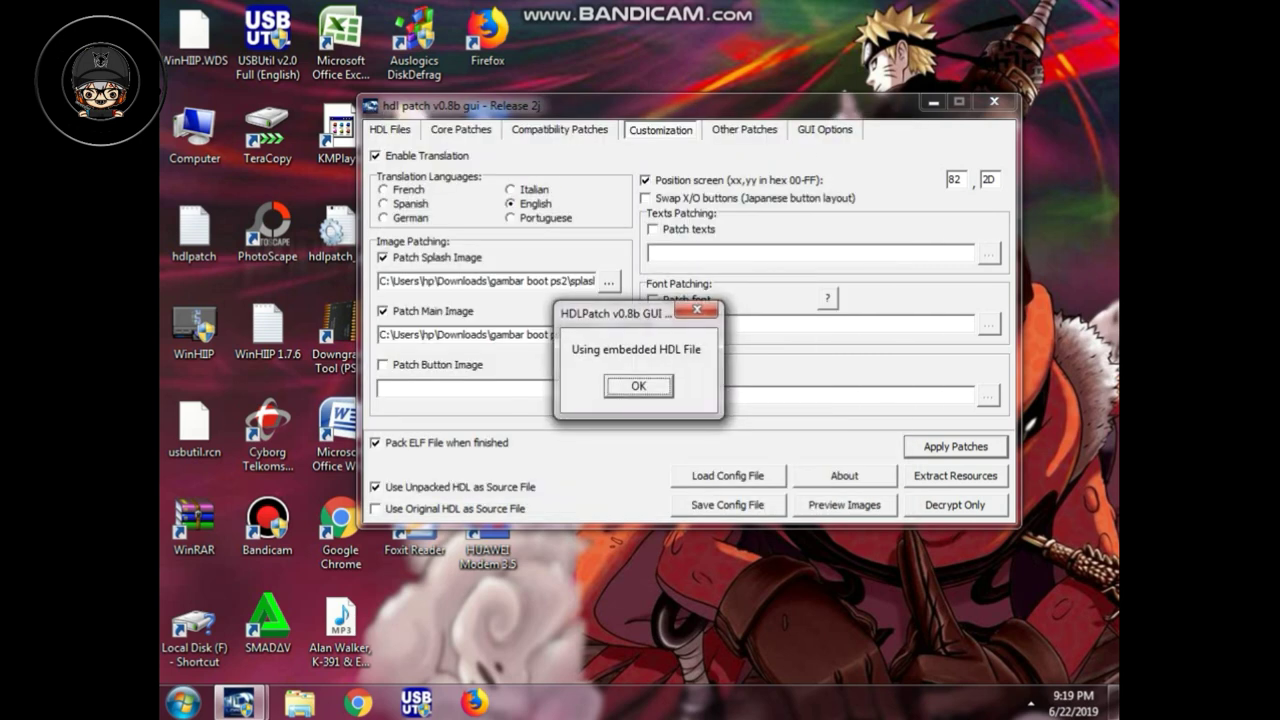
pyautogui.press('Return')
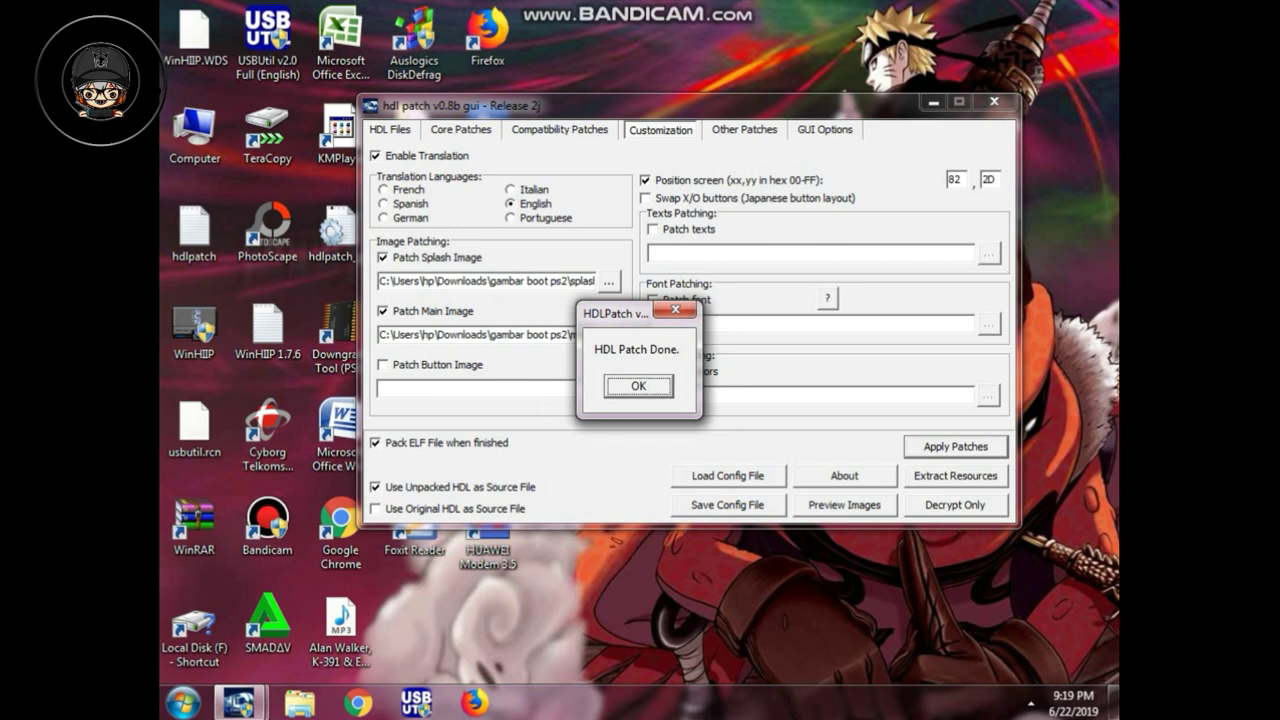
pyautogui.press('Return')
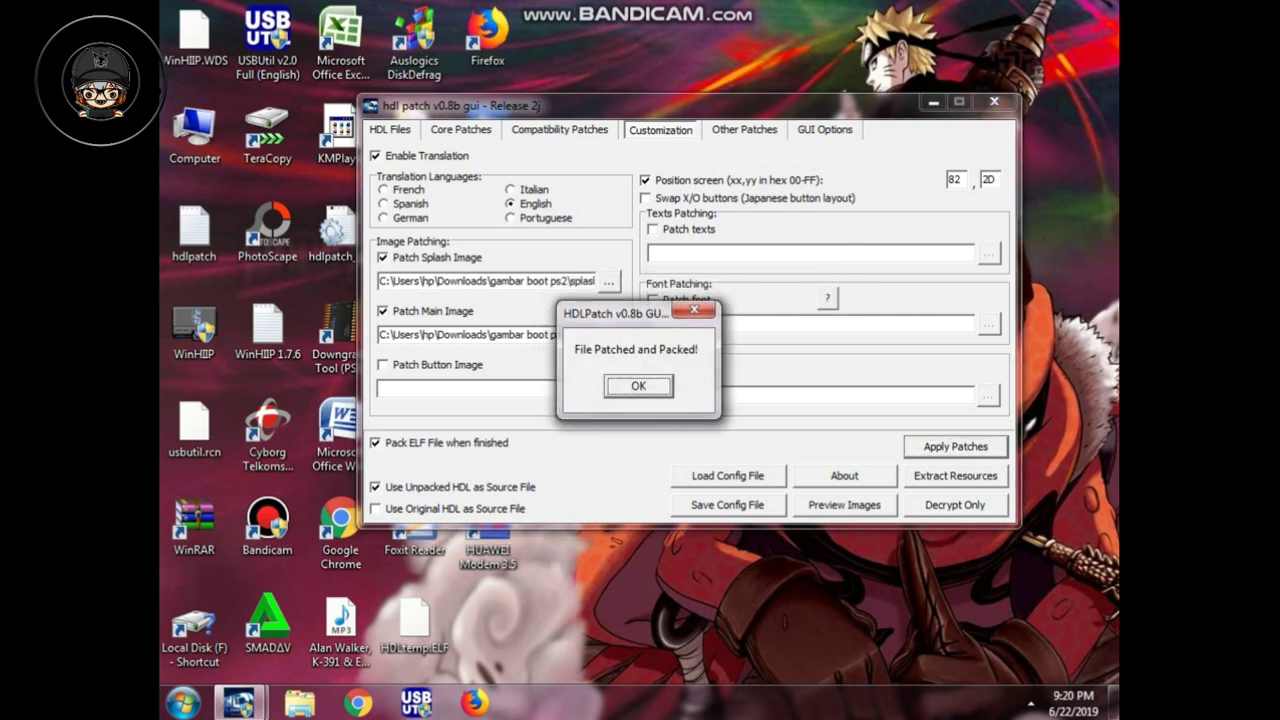
pyautogui.press('Return')
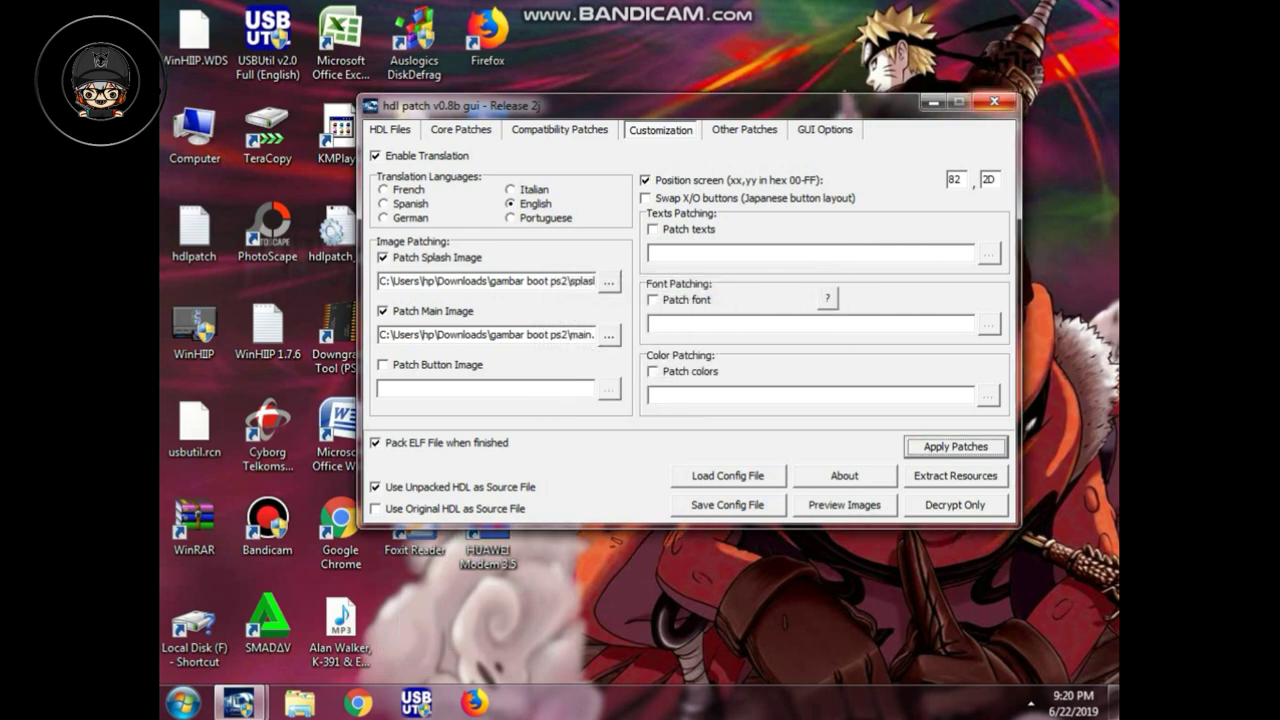
pyautogui.click(994, 101)
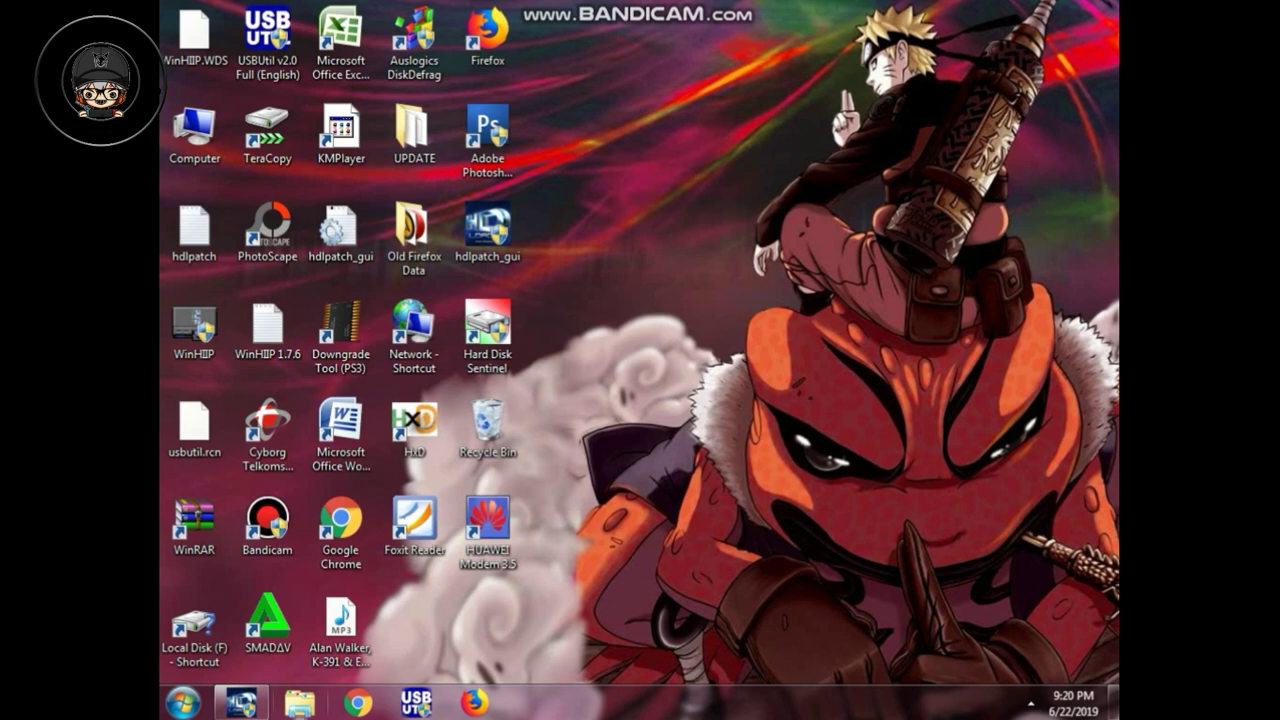
# Step: Open Downloads > gambar boot ps2 and create a new folder named BORUTO
pyautogui.click(300, 703)
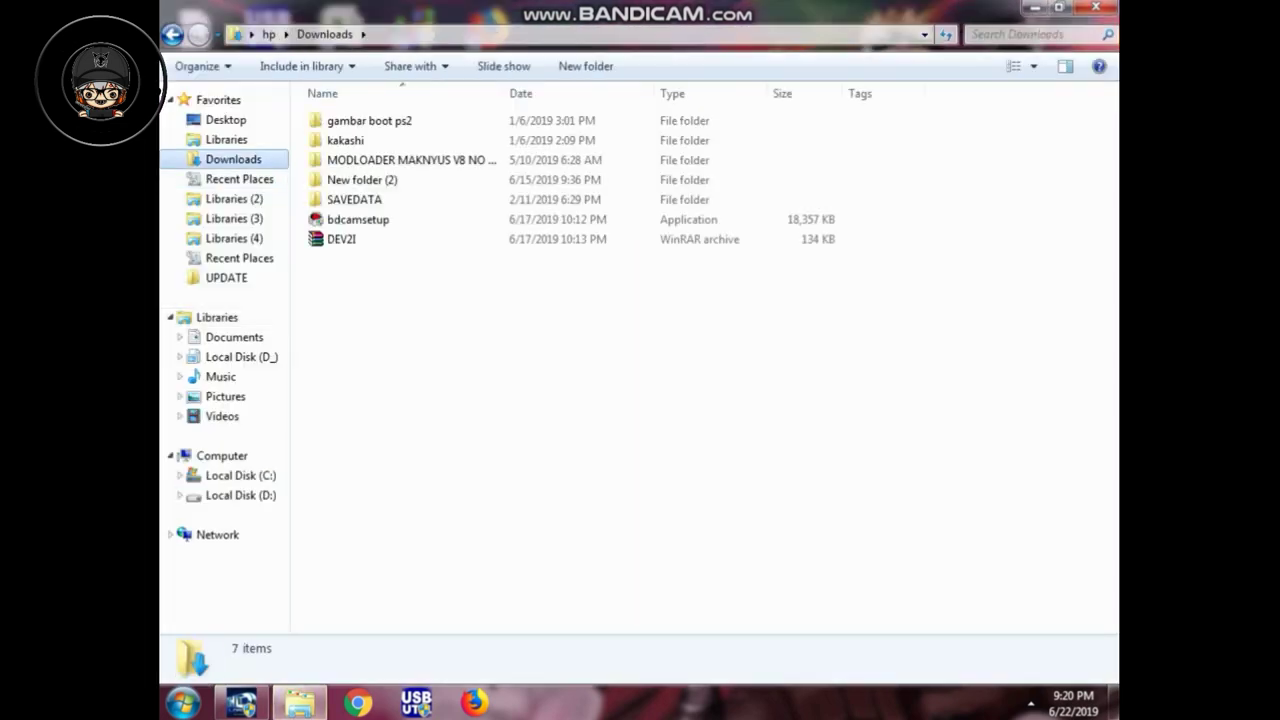
pyautogui.click(369, 120)
pyautogui.press('Return')
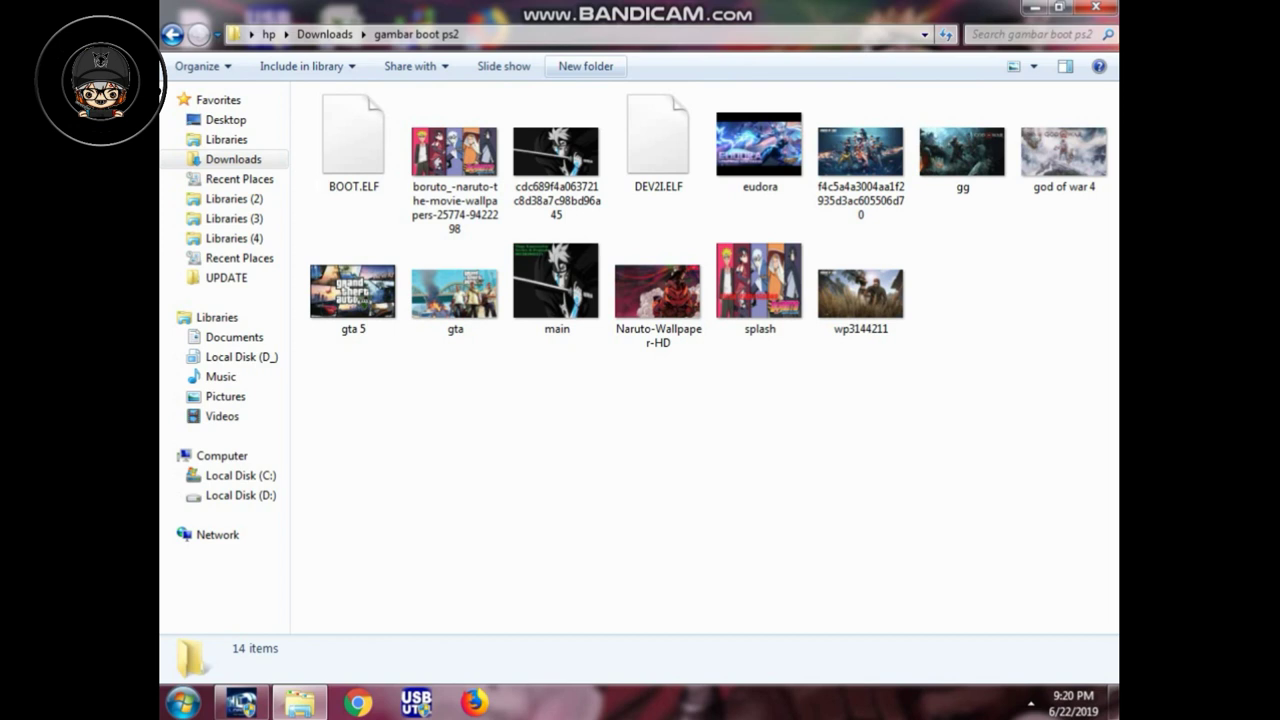
pyautogui.click(586, 66)
pyautogui.write('B')
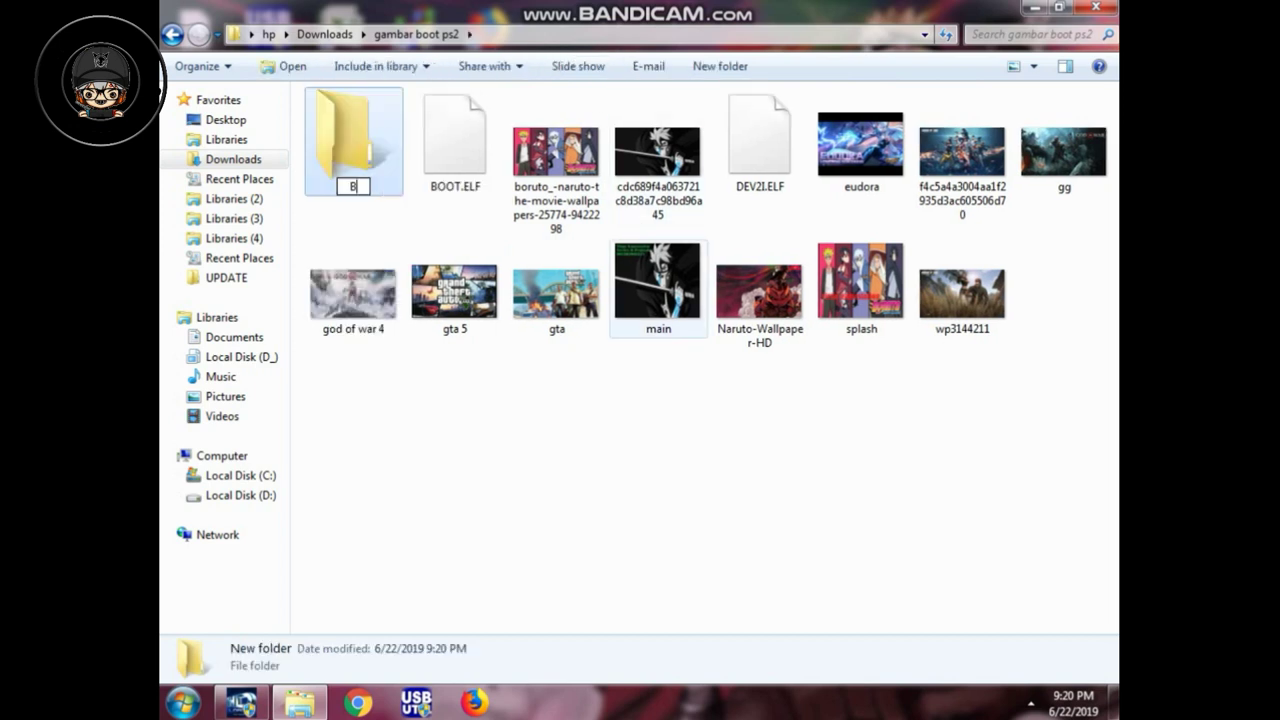
pyautogui.write('ORUTO')
pyautogui.press('Return')
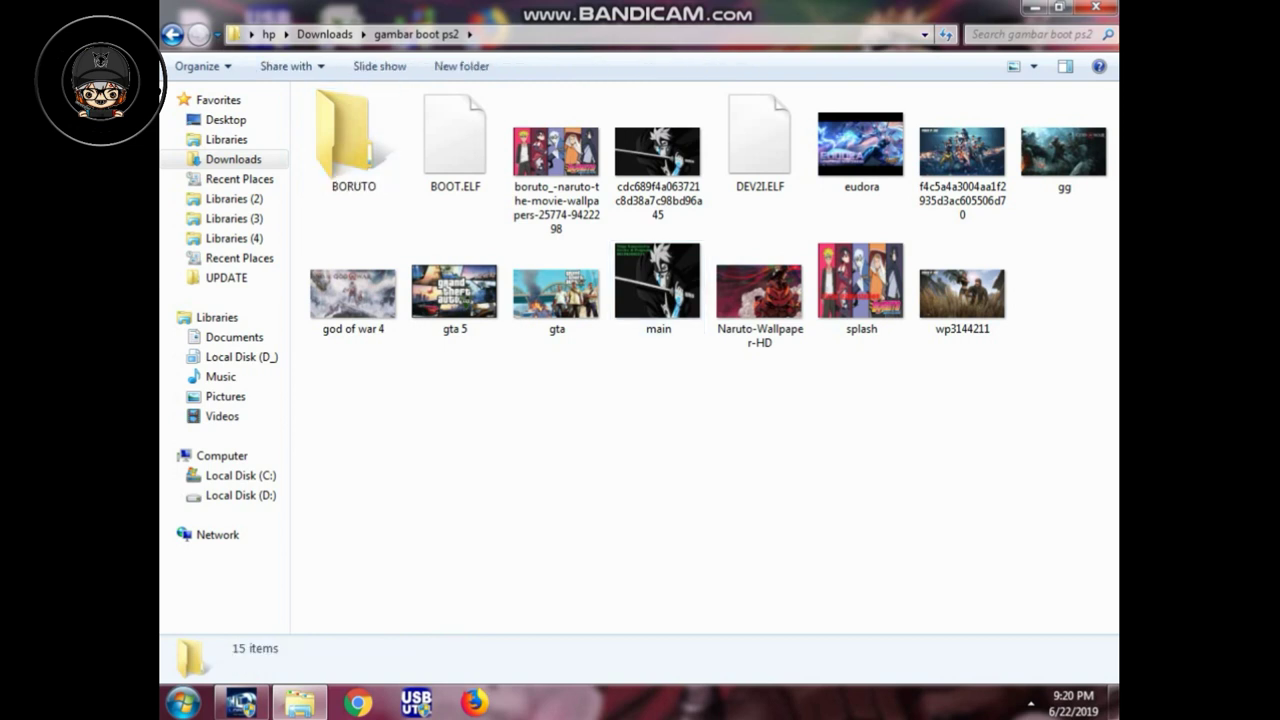
# Step: Move BOOT.ELF and DEV2I.ELF into the BORUTO folder
pyautogui.moveTo(455, 140); pyautogui.dragTo(355, 150)
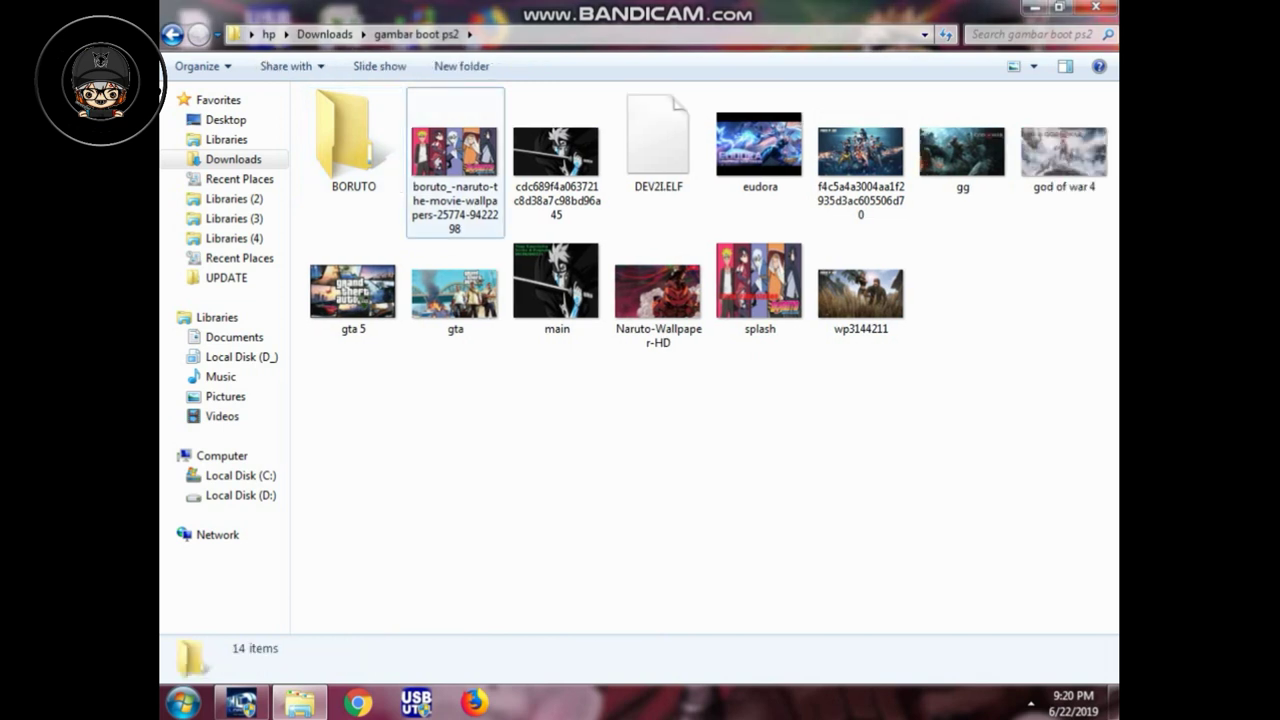
pyautogui.click(658, 140)
pyautogui.moveTo(668, 175); pyautogui.dragTo(365, 180)
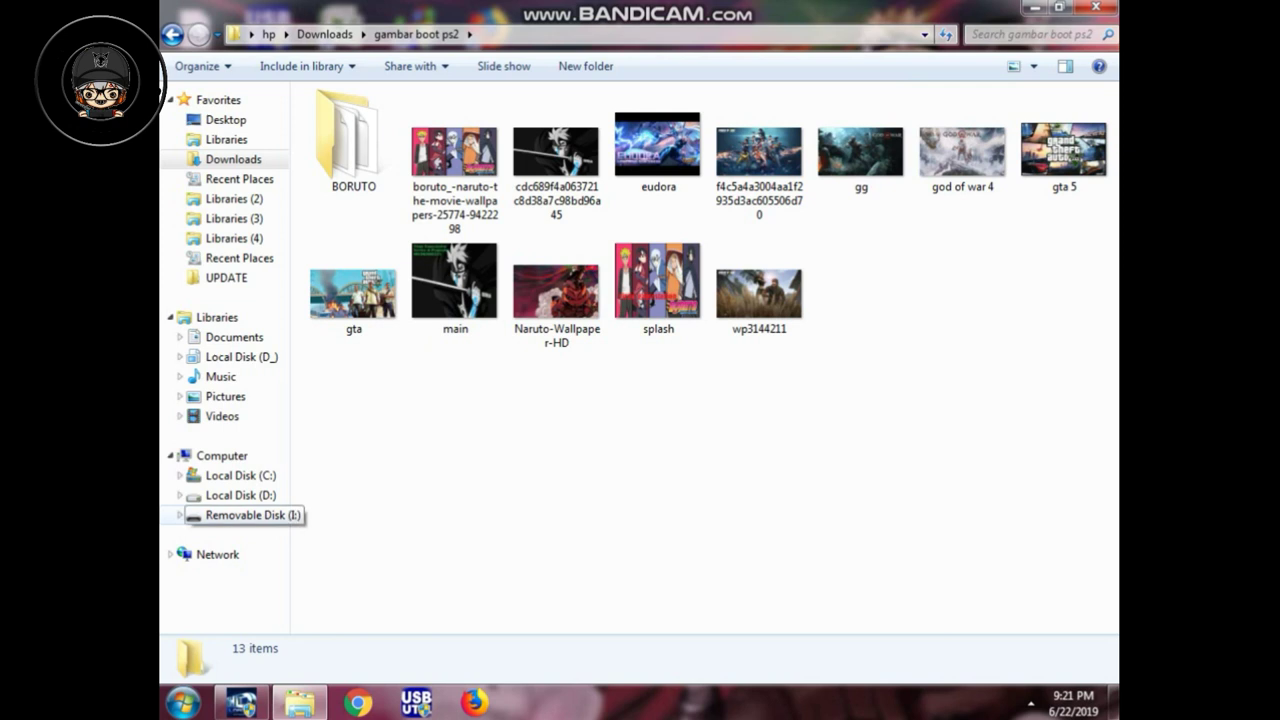
# Step: Cut the BORUTO folder, paste it onto Removable Disk (I:), then eject the drive
pyautogui.click(353, 140)
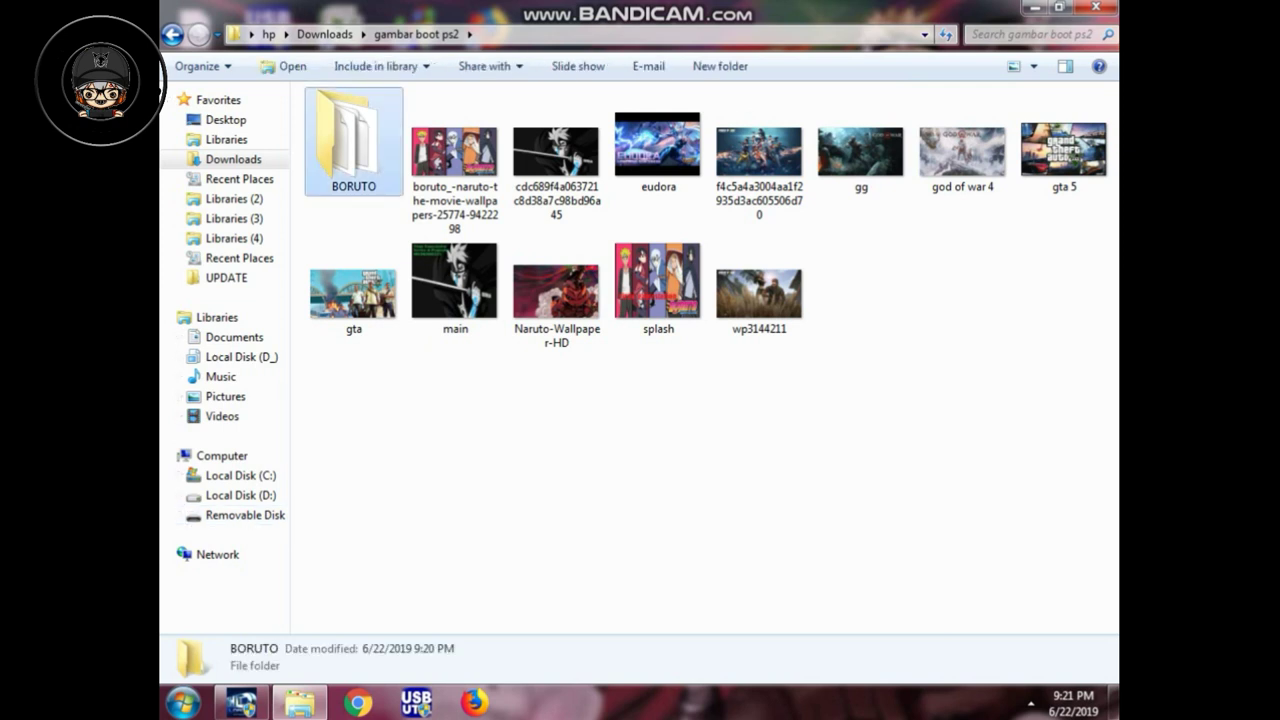
pyautogui.rightClick(353, 140)
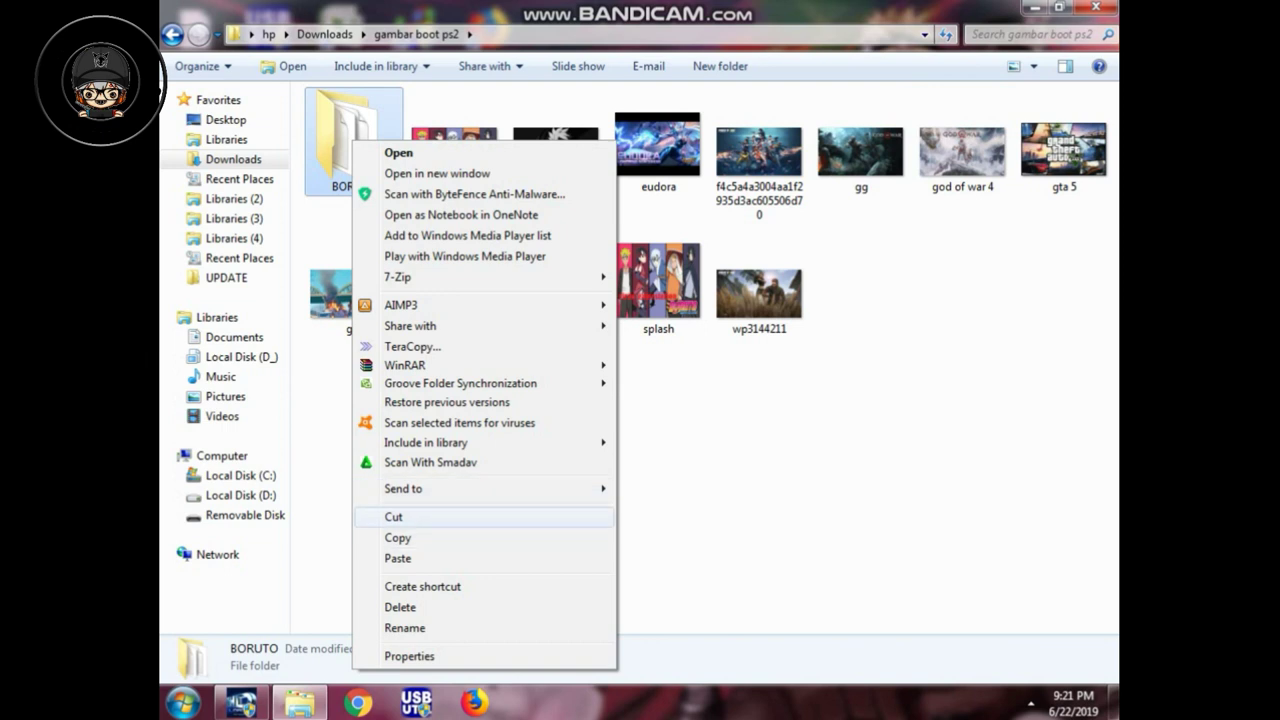
pyautogui.click(393, 516)
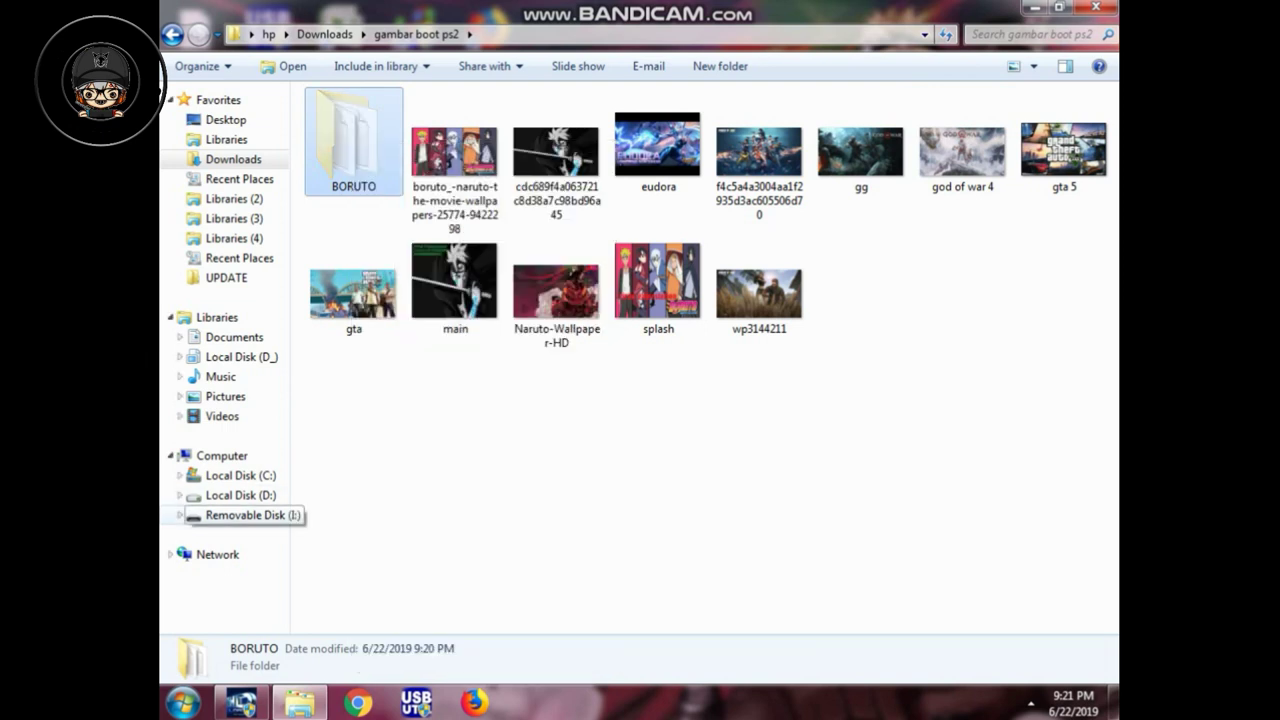
pyautogui.click(240, 515)
pyautogui.rightClick(339, 183)
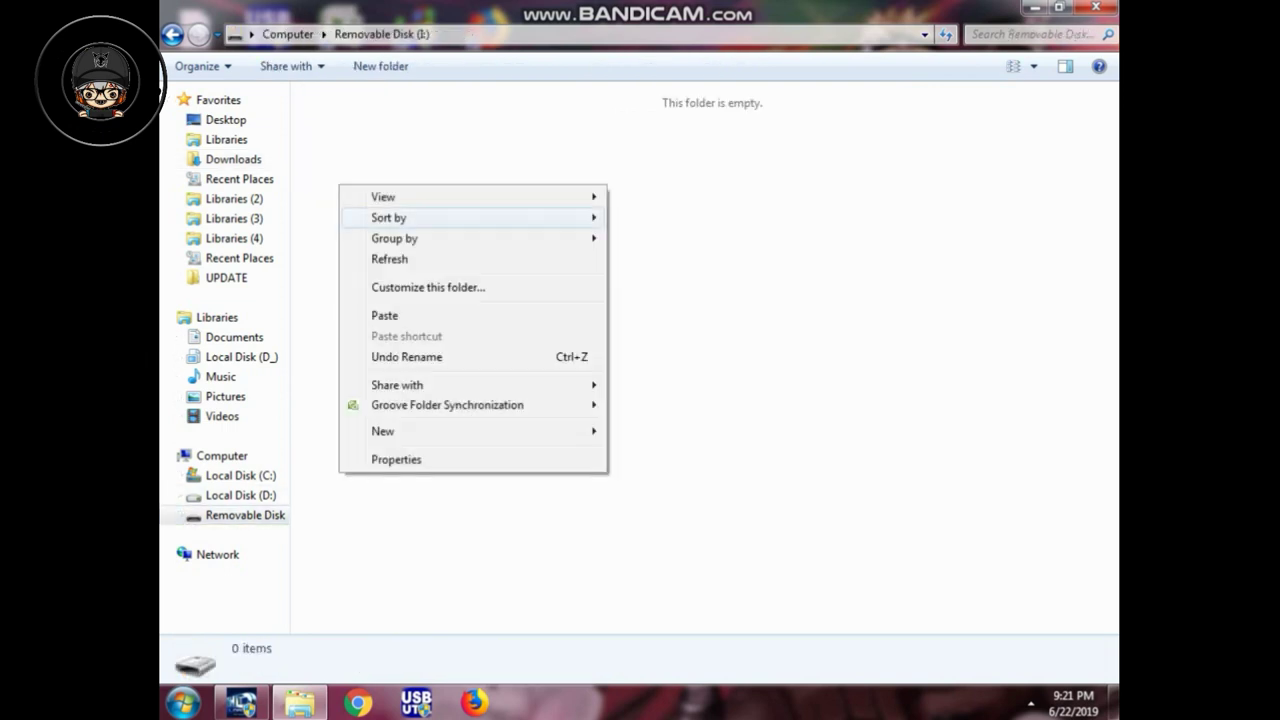
pyautogui.click(380, 315)
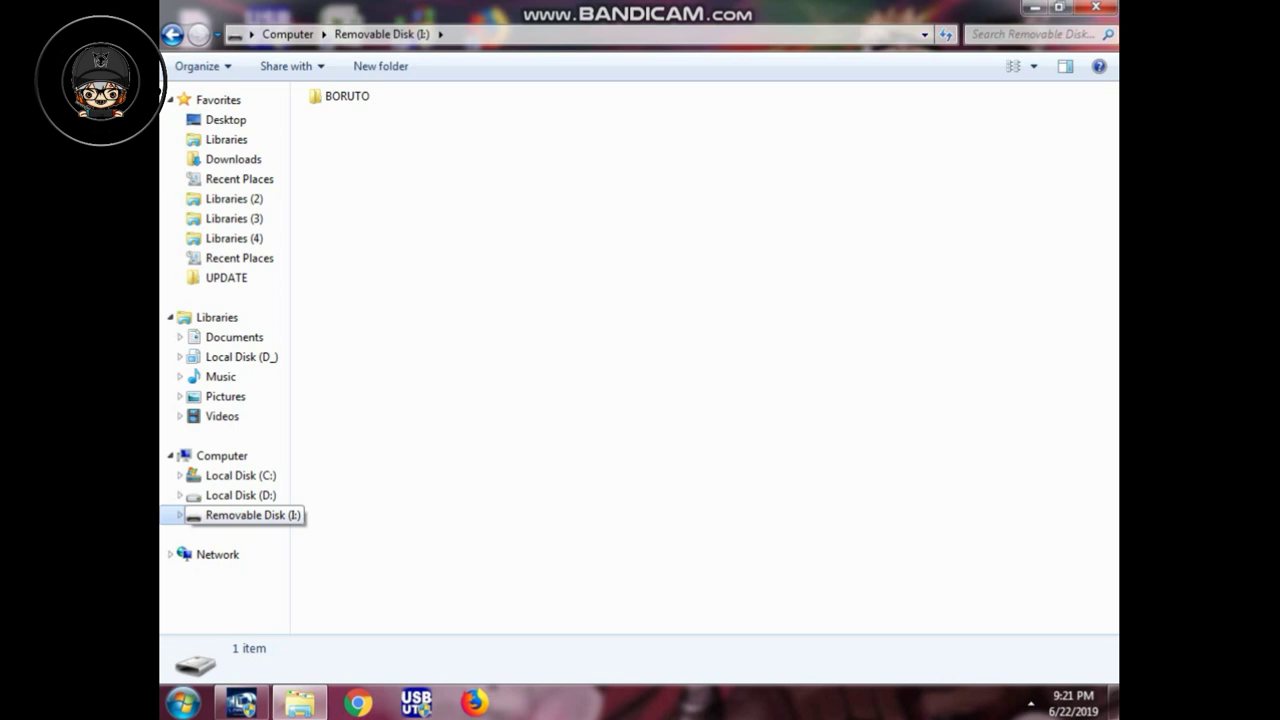
pyautogui.rightClick(248, 515)
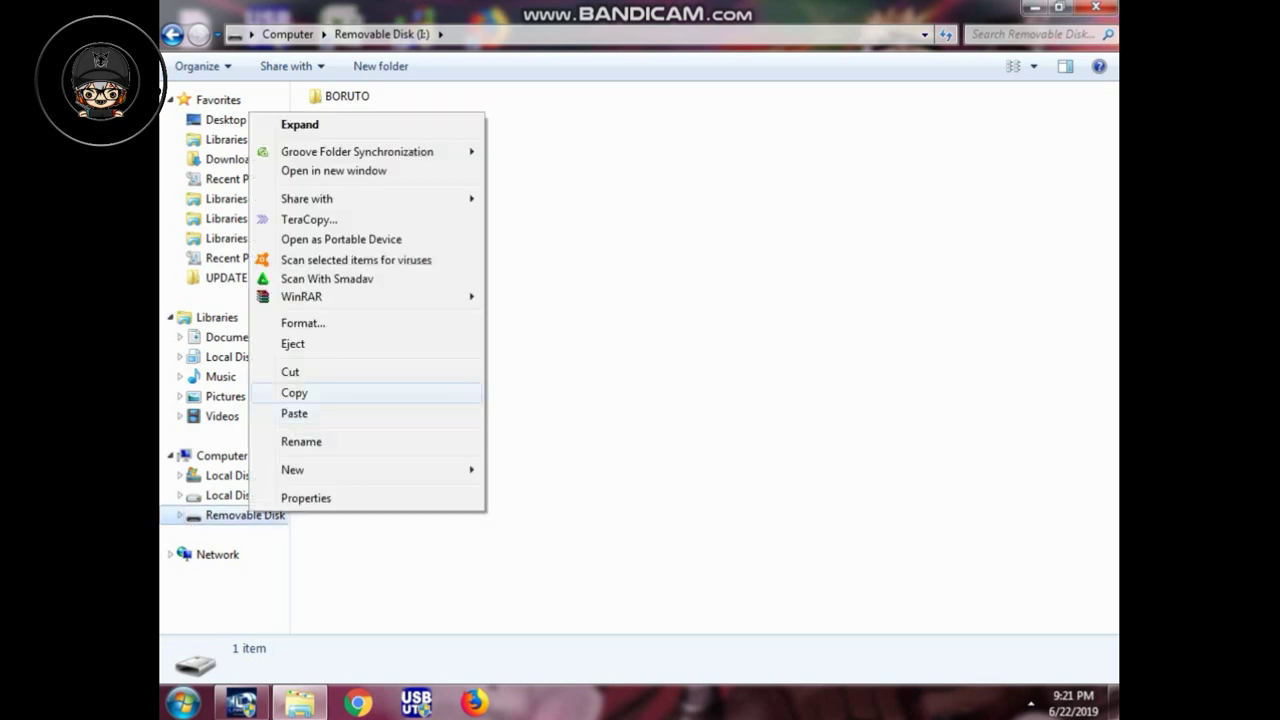
pyautogui.click(285, 345)
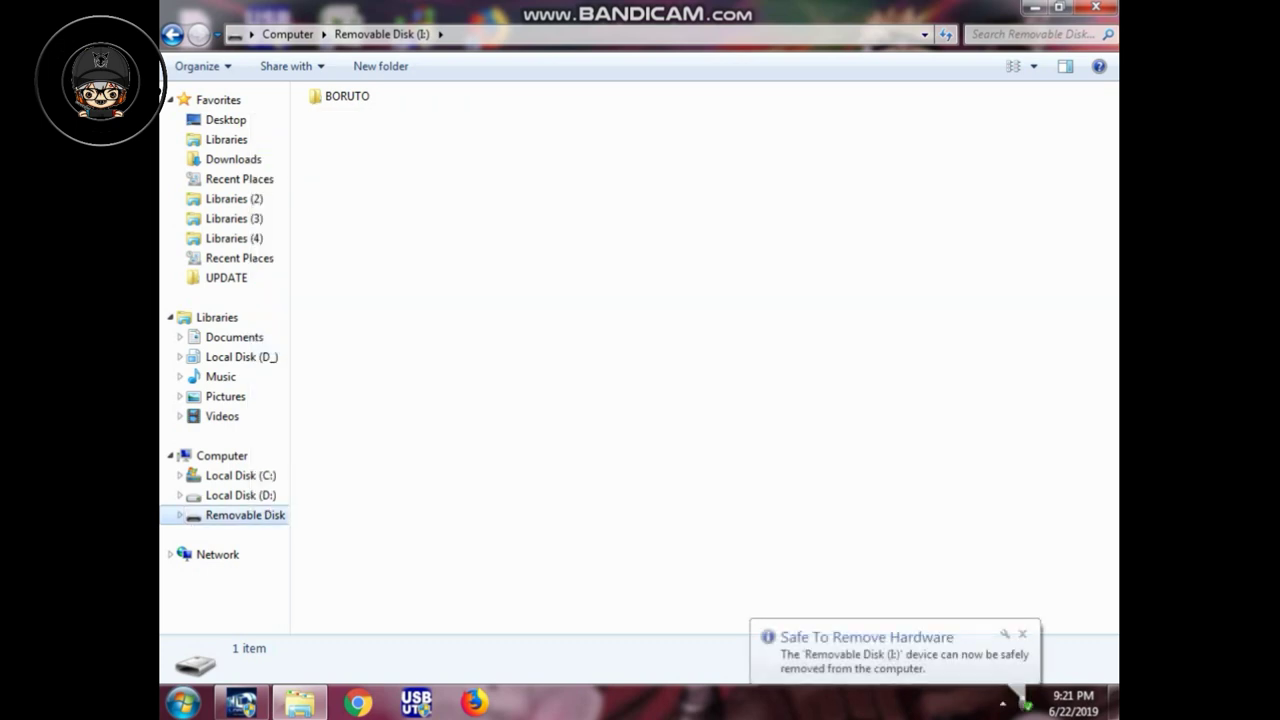